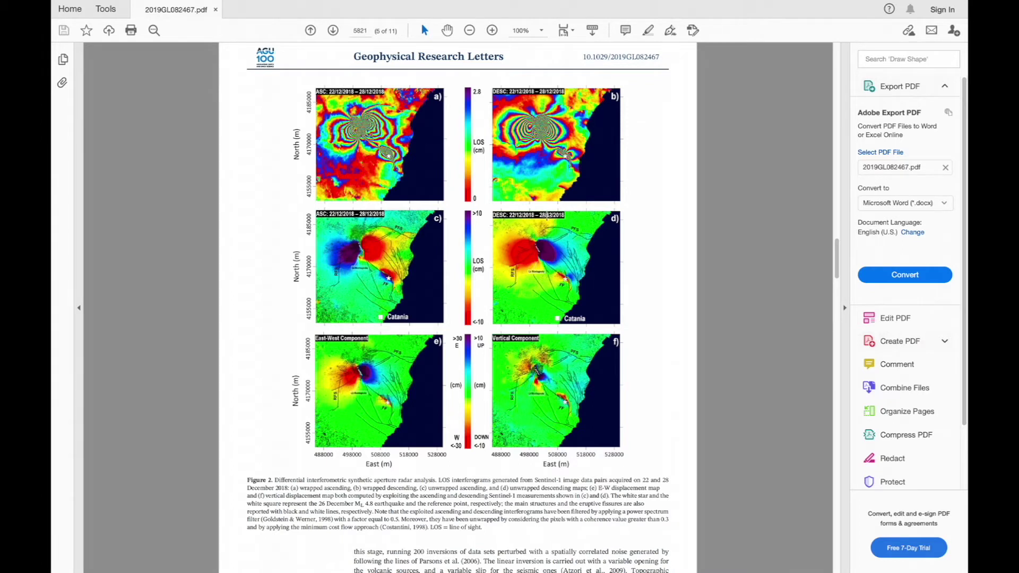
# - Switch from Acrobat Reader to Safari showing the Copernicus Open Access Hub welcome page
pyautogui.click(180, 562)
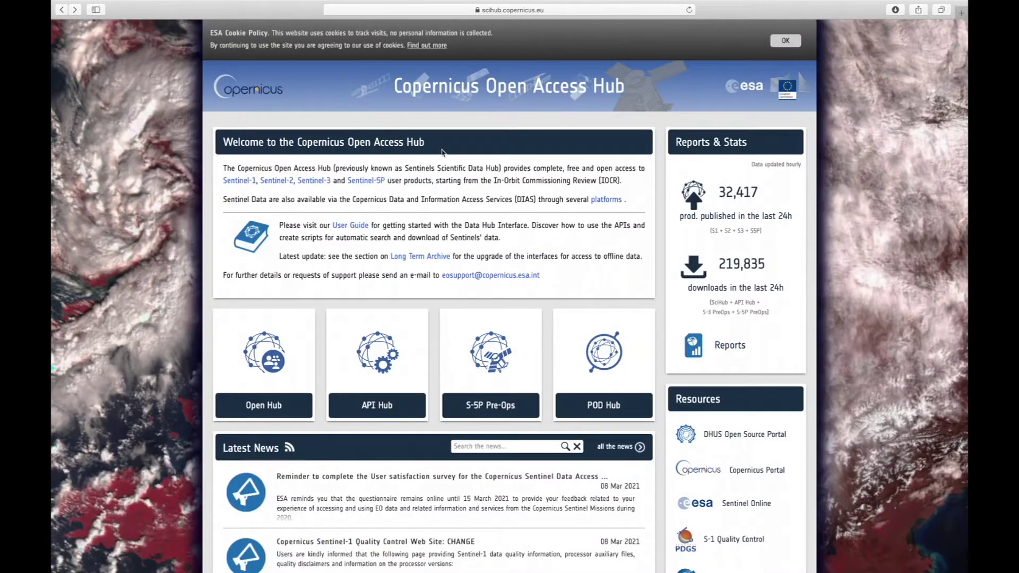
# - Open the Open Hub search map and check the signed-in account menu
pyautogui.click(239, 402)
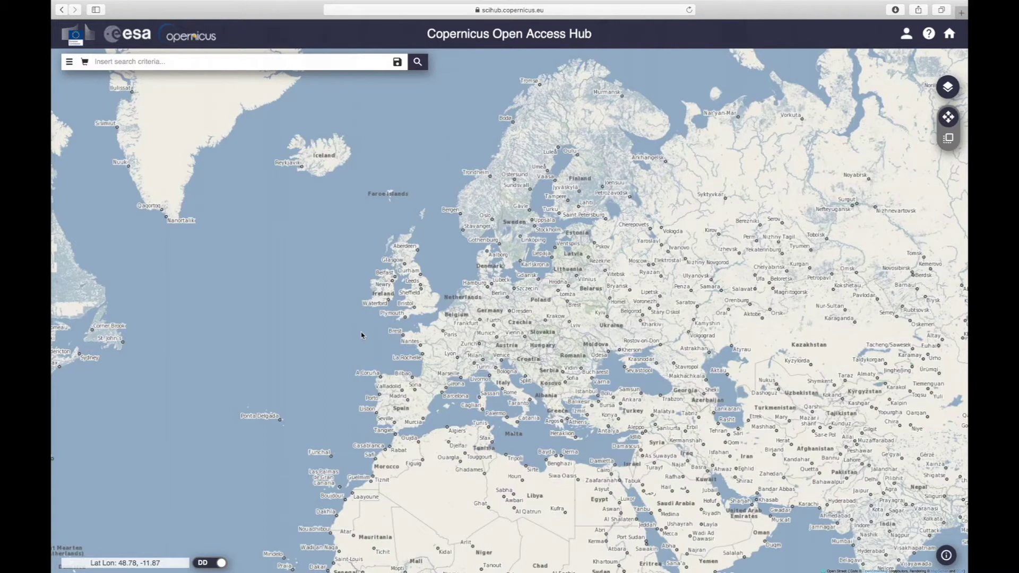
pyautogui.click(907, 35)
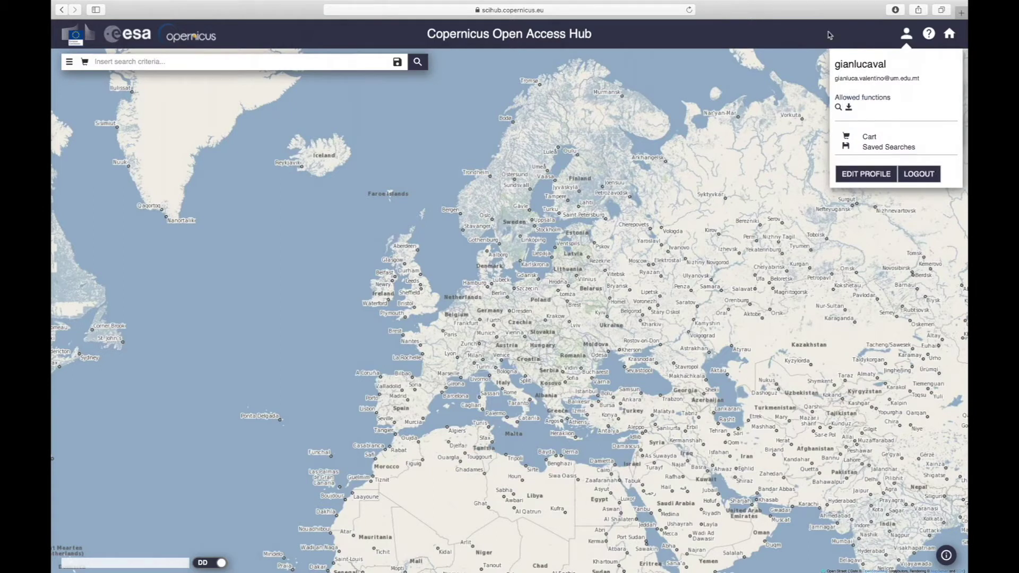
pyautogui.click(802, 36)
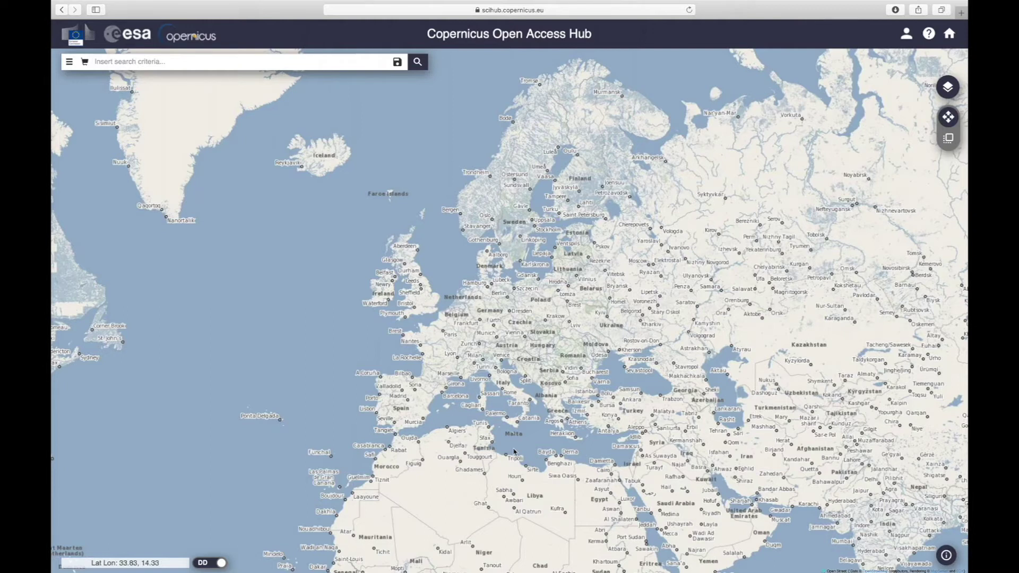
# - Zoom and pan the map to eastern Sicily and begin outlining an area west of Taormina
pyautogui.scroll(10, 511, 439)
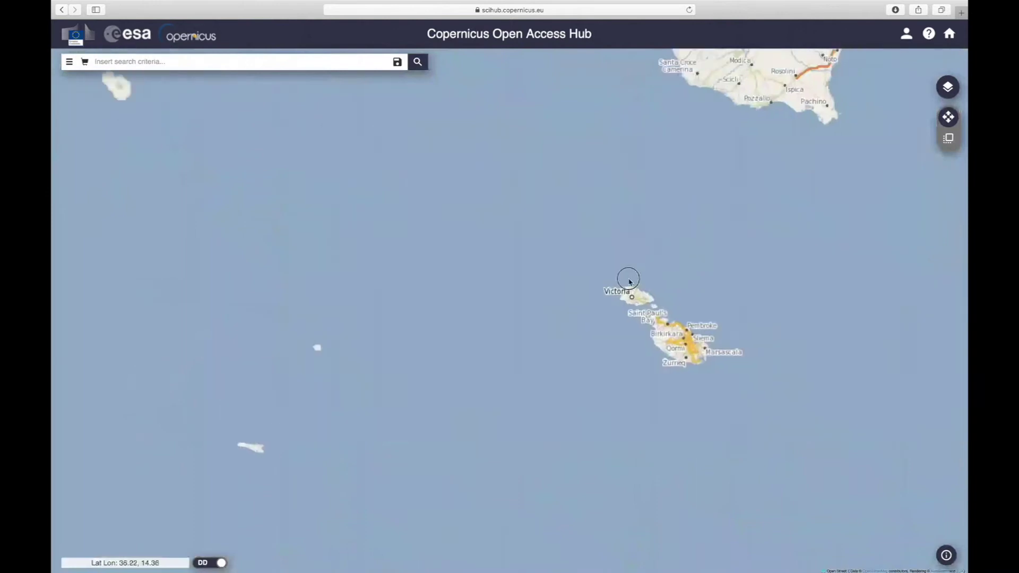
pyautogui.moveTo(630, 282); pyautogui.dragTo(504, 441)
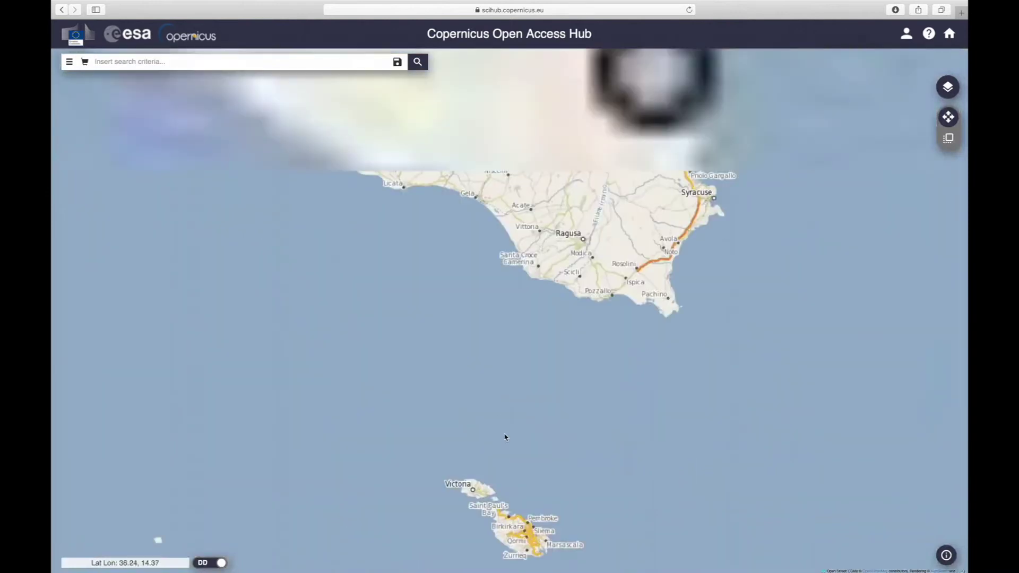
pyautogui.moveTo(625, 92); pyautogui.dragTo(518, 376)
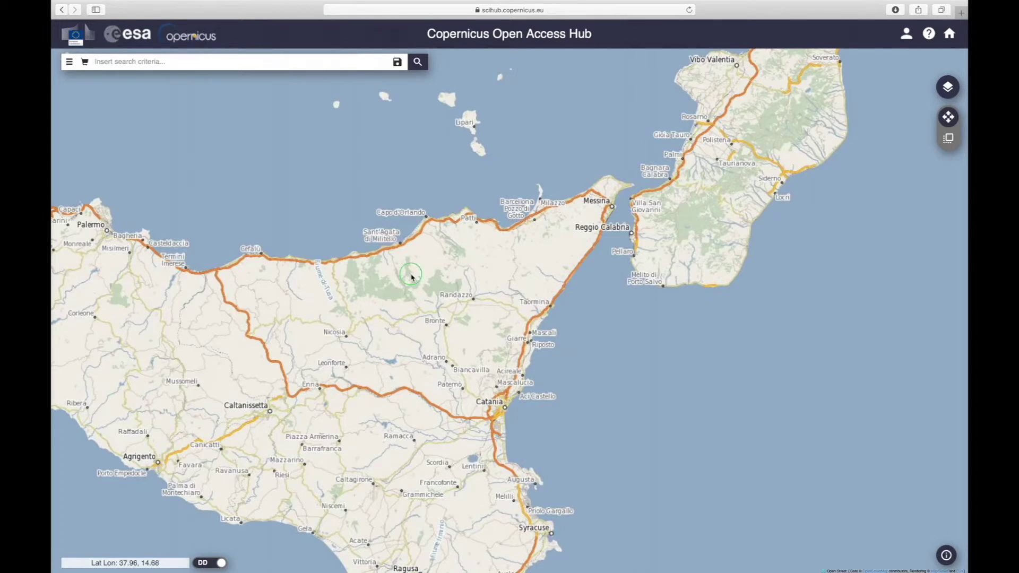
pyautogui.moveTo(411, 275); pyautogui.dragTo(413, 417)
# - Close the rectangle from west of Catania out to sea and north, then bring up Advanced Search
pyautogui.click(413, 415)
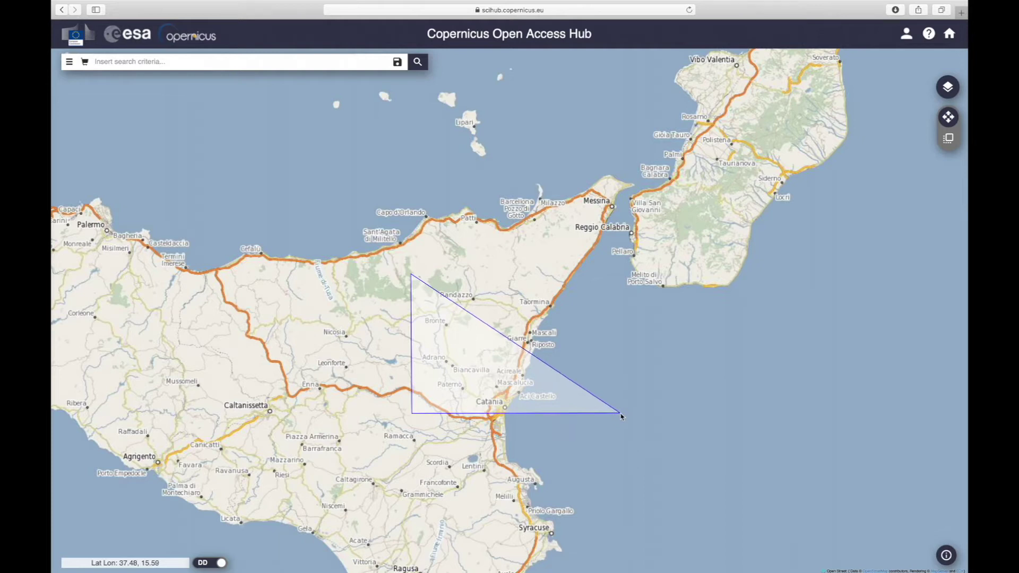
pyautogui.click(625, 414)
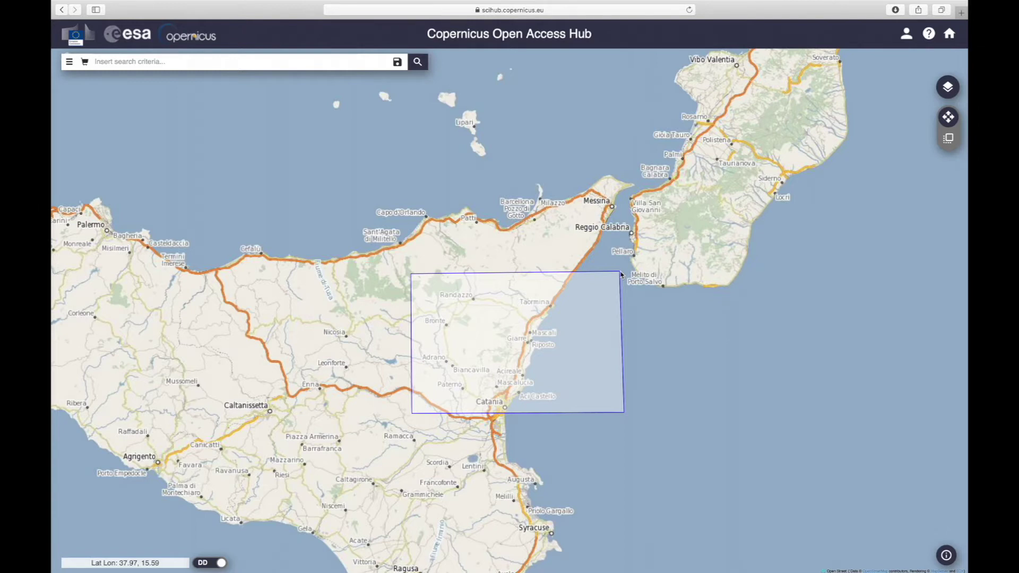
pyautogui.click(622, 275)
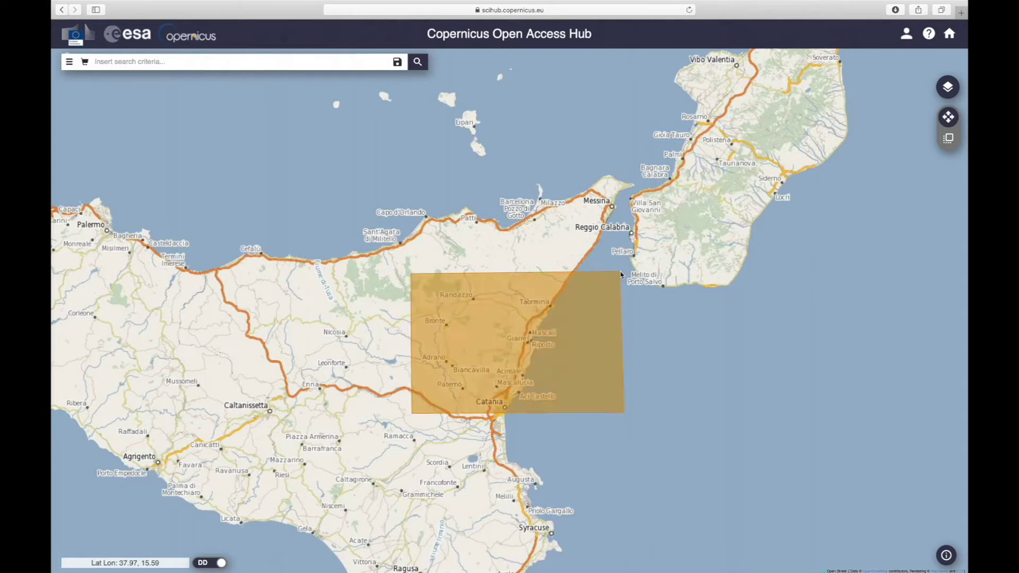
pyautogui.click(69, 63)
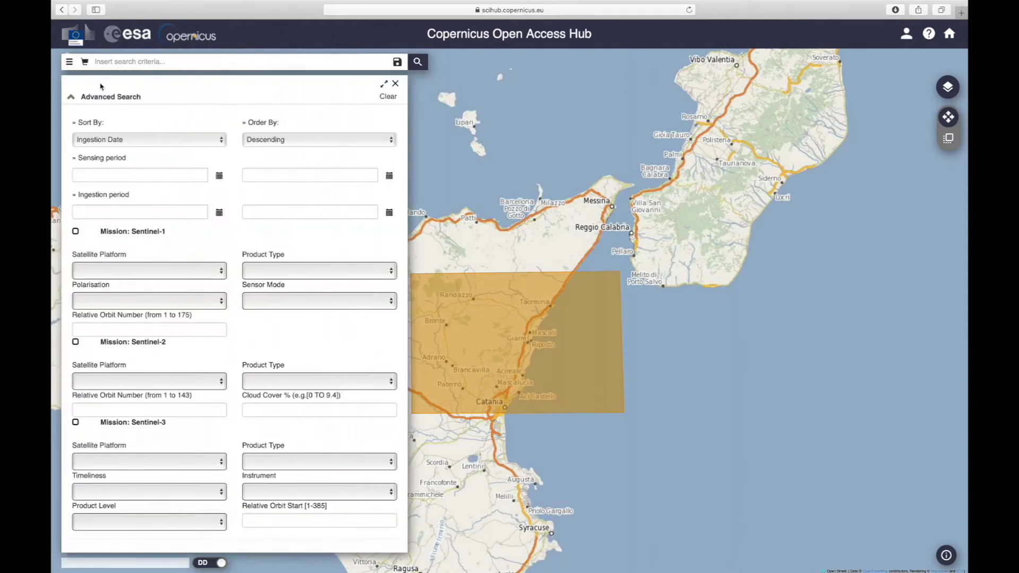
# - Set the sensing period start to 21 December 2018
pyautogui.click(225, 174)
pyautogui.click(177, 197)
pyautogui.click(93, 194)
pyautogui.click(94, 194)
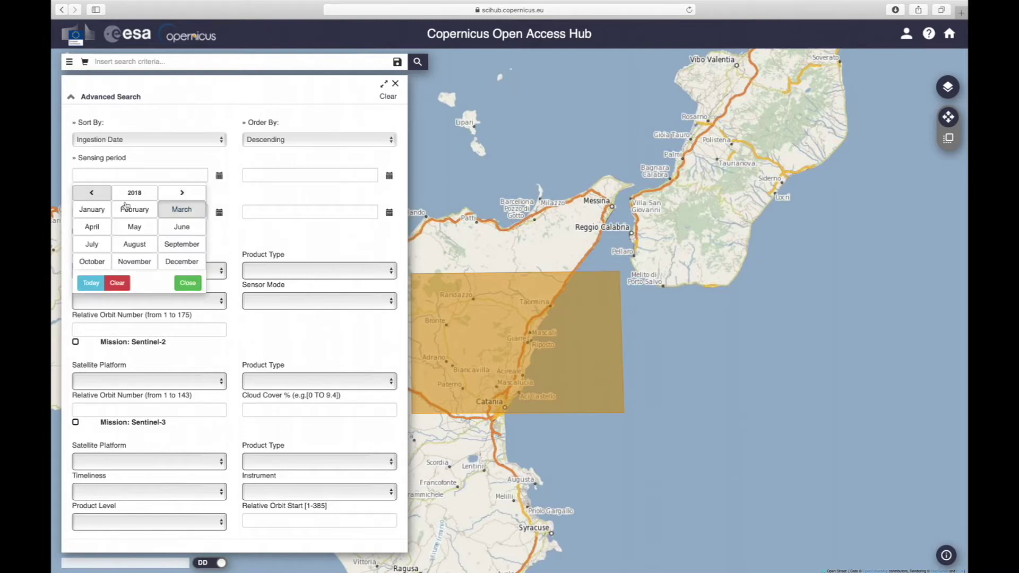
pyautogui.click(181, 261)
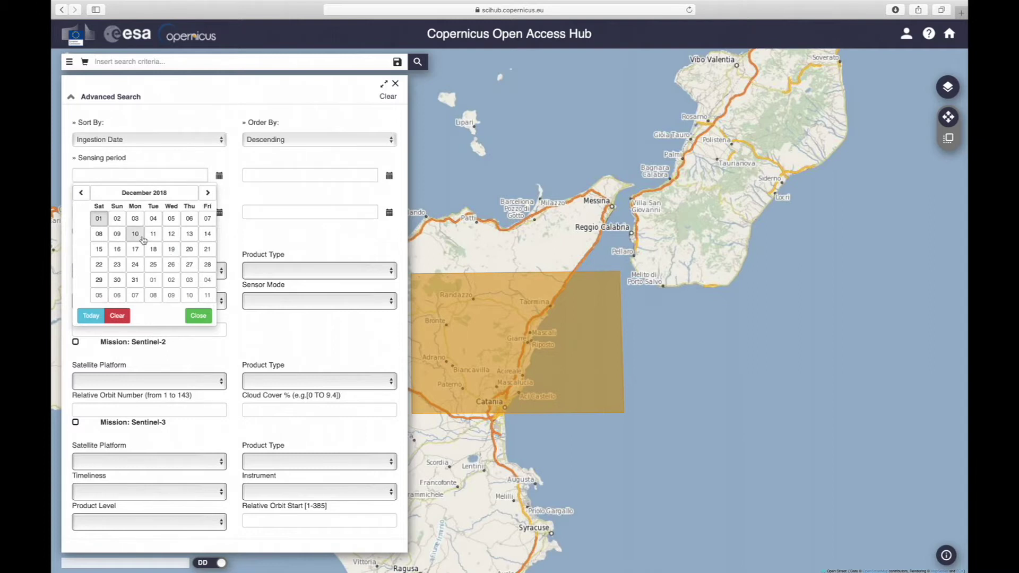
pyautogui.click(208, 249)
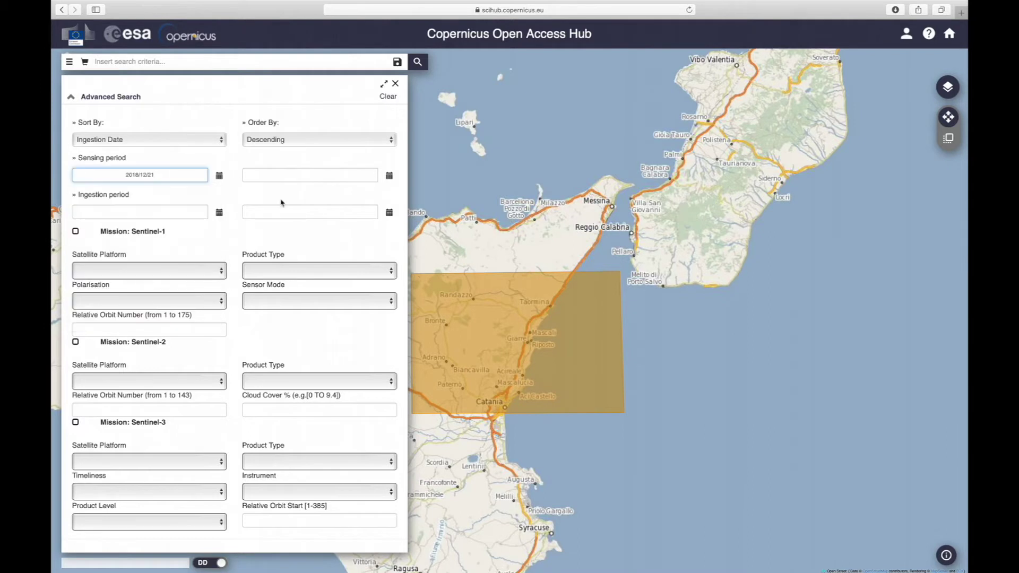
# - Set the sensing period end to 23 December 2018
pyautogui.click(391, 175)
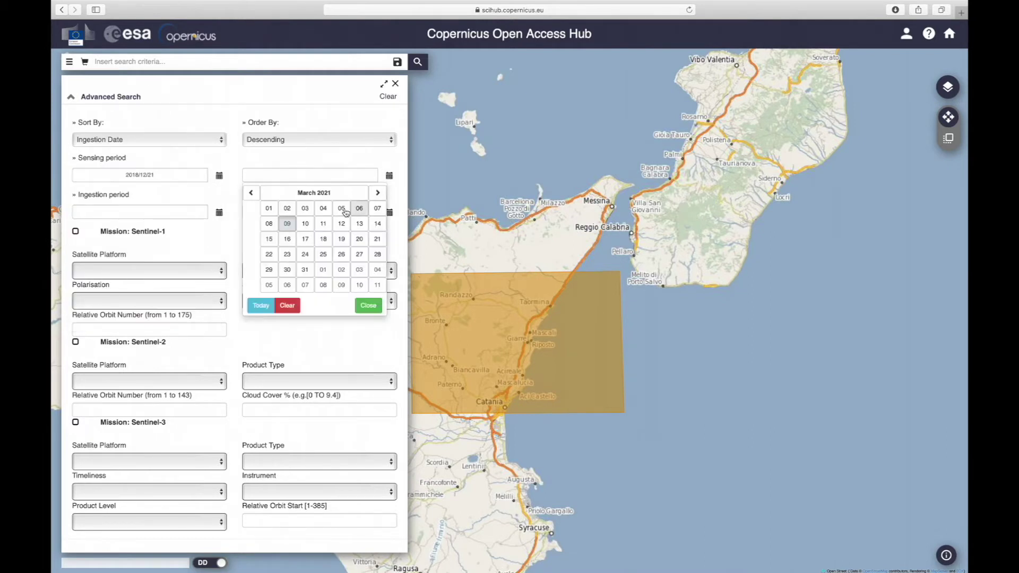
pyautogui.click(315, 193)
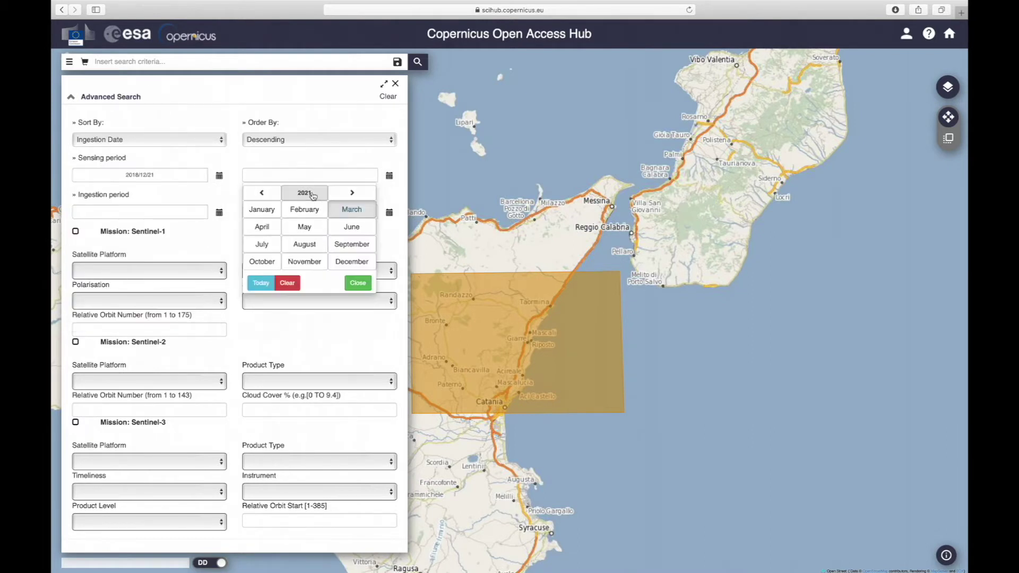
pyautogui.click(266, 195)
pyautogui.click(266, 195)
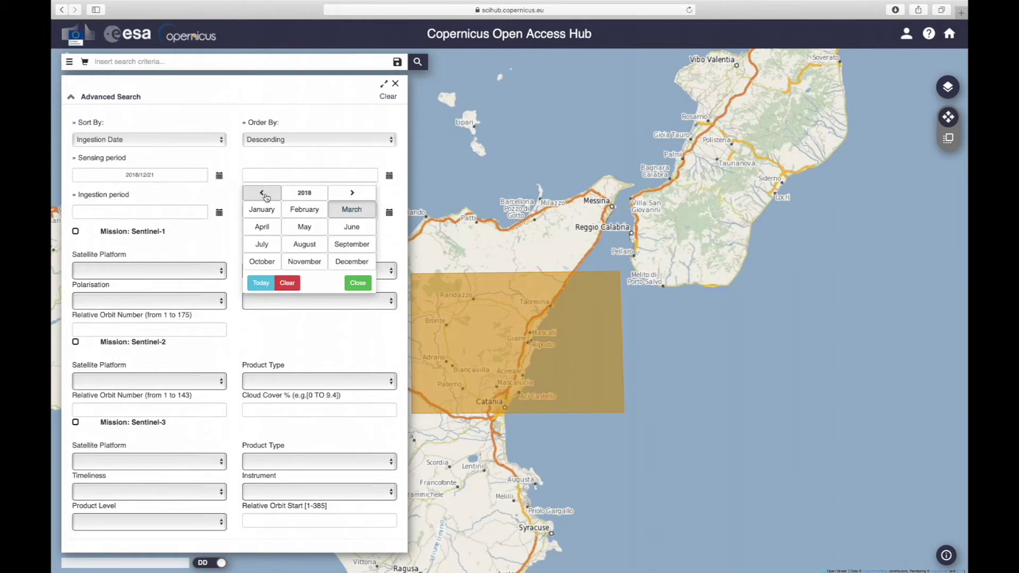
pyautogui.click(346, 263)
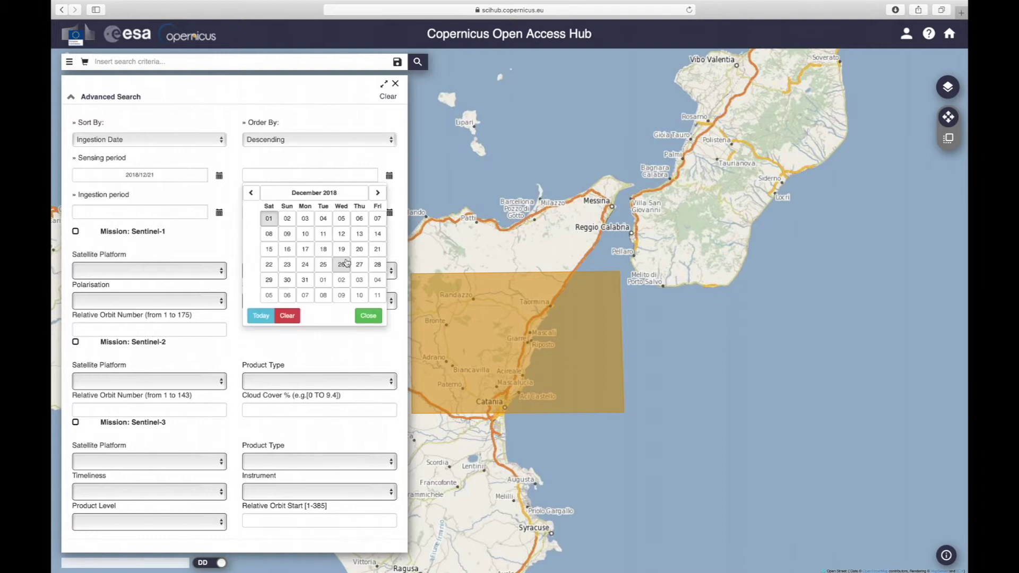
pyautogui.click(287, 264)
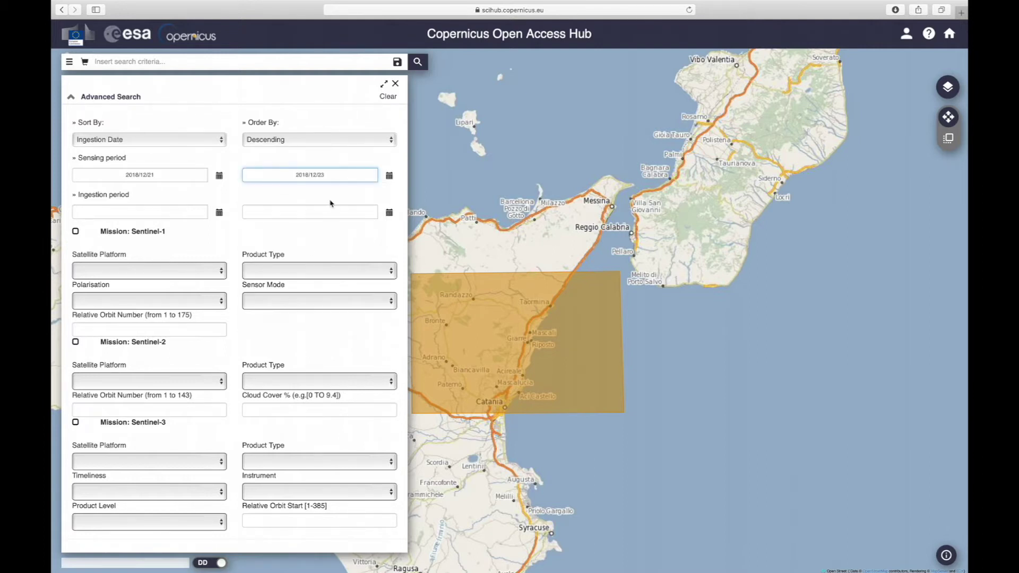
# - Restrict to Sentinel-1 with product type SLC and sensor mode IW, then run the search
pyautogui.click(75, 232)
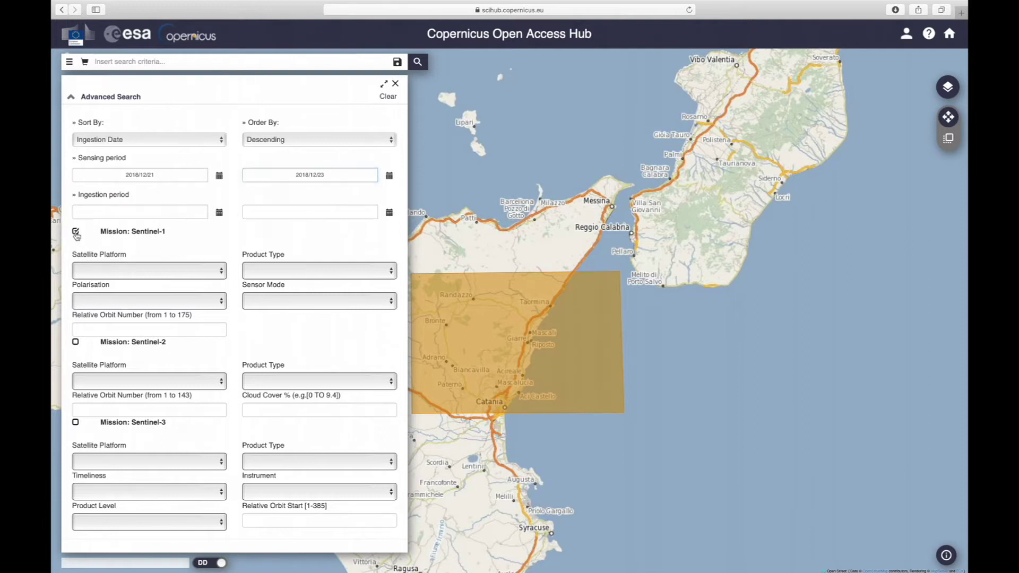
pyautogui.click(392, 272)
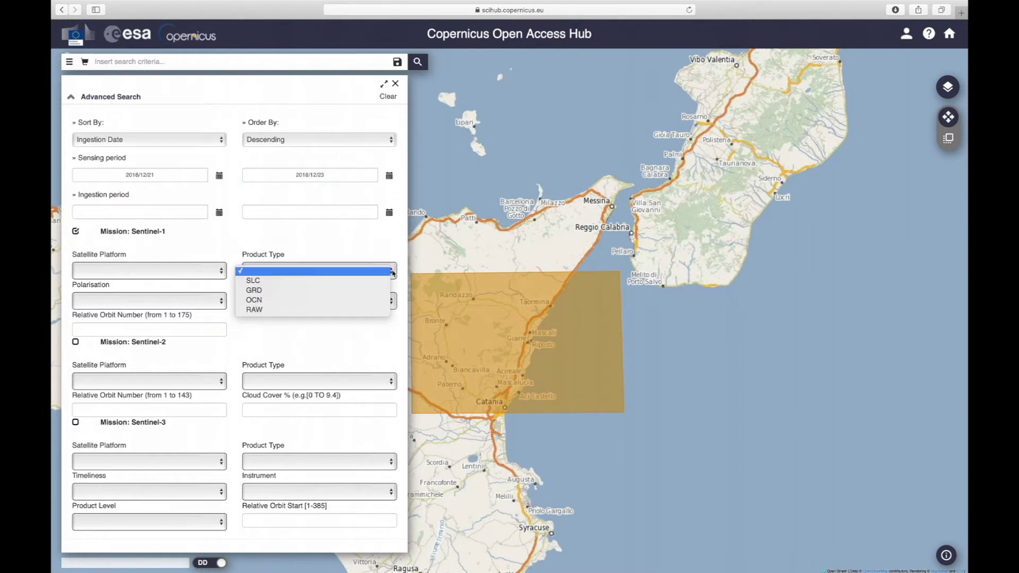
pyautogui.click(360, 282)
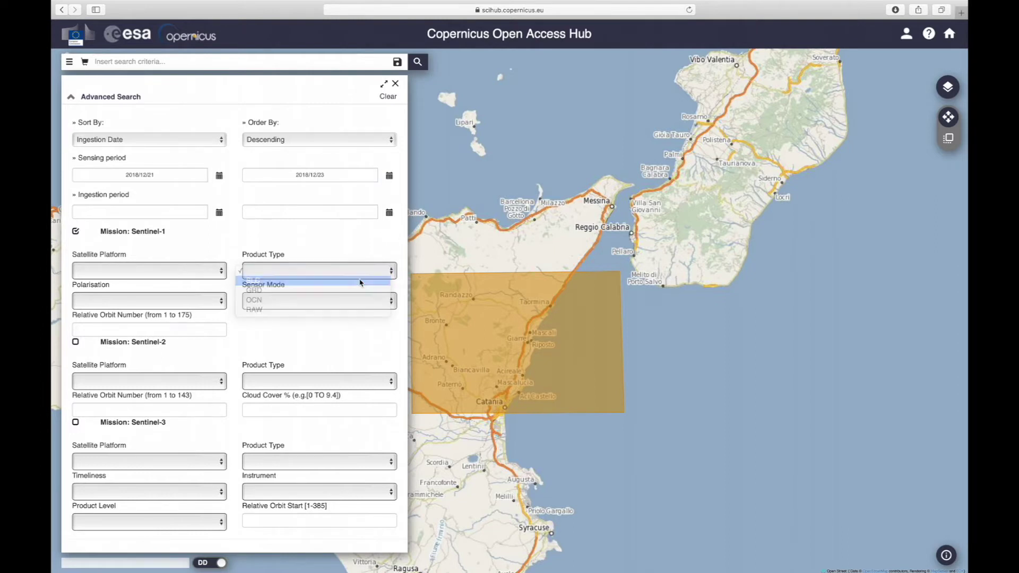
pyautogui.click(393, 302)
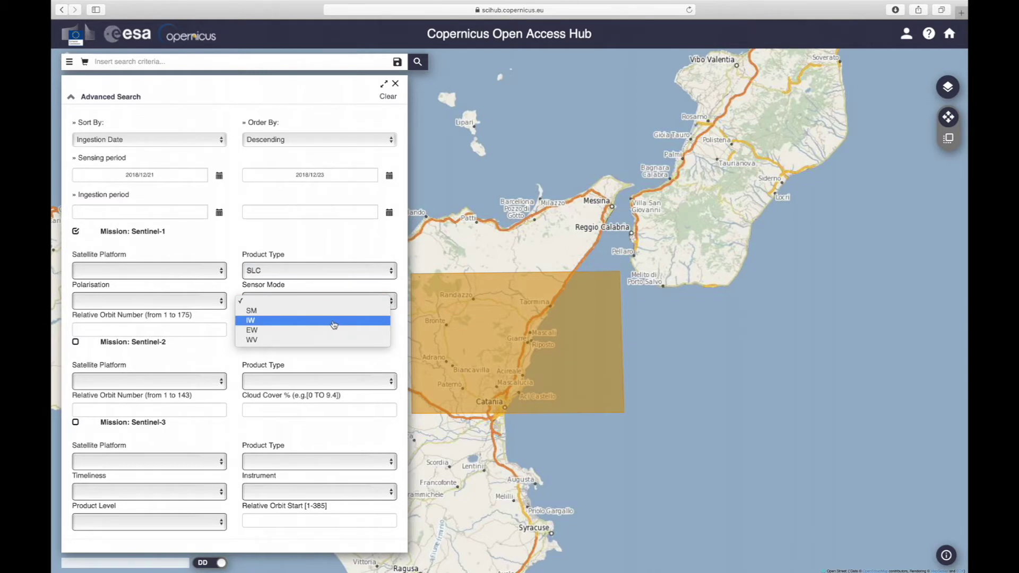
pyautogui.click(329, 323)
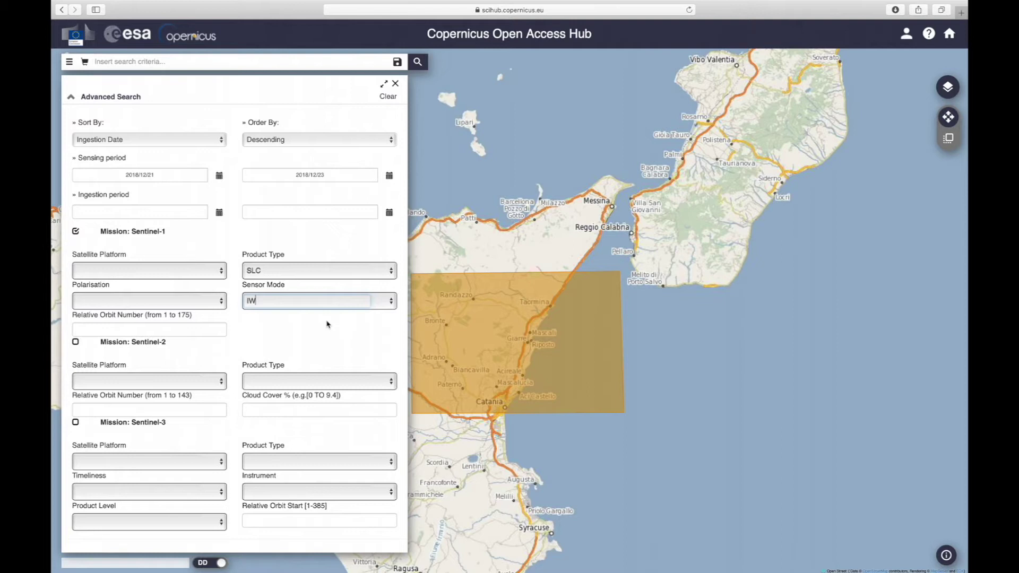
pyautogui.click(419, 63)
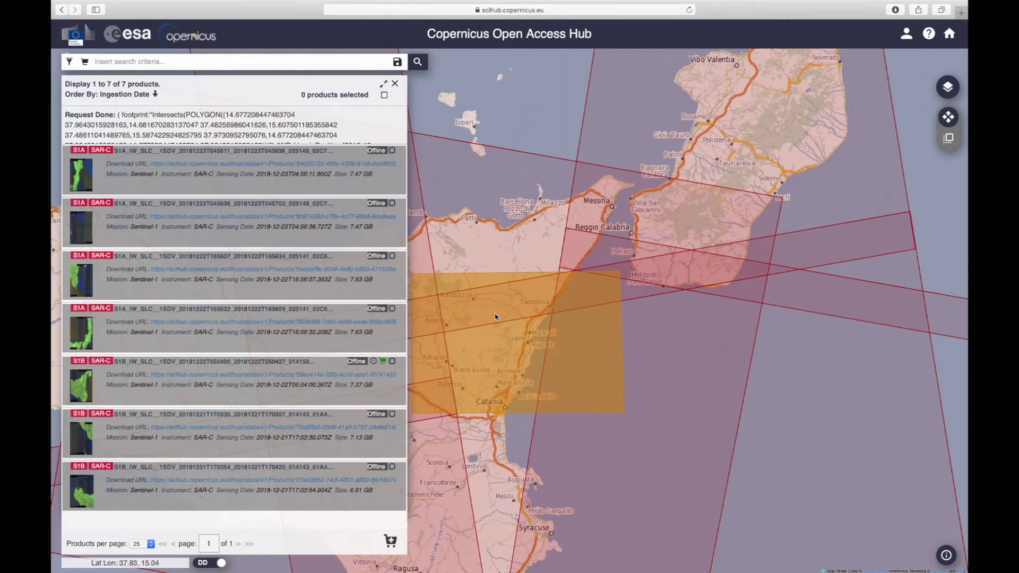
# - Select the 22 December 2018 S1B scene by its footprint and open its product details
pyautogui.click(505, 168)
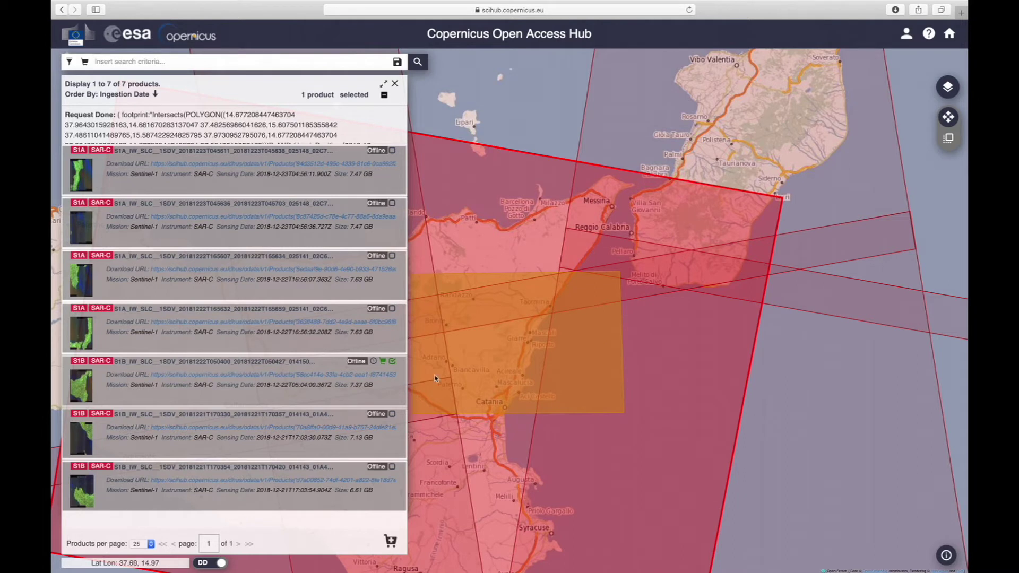
pyautogui.moveTo(395, 374)
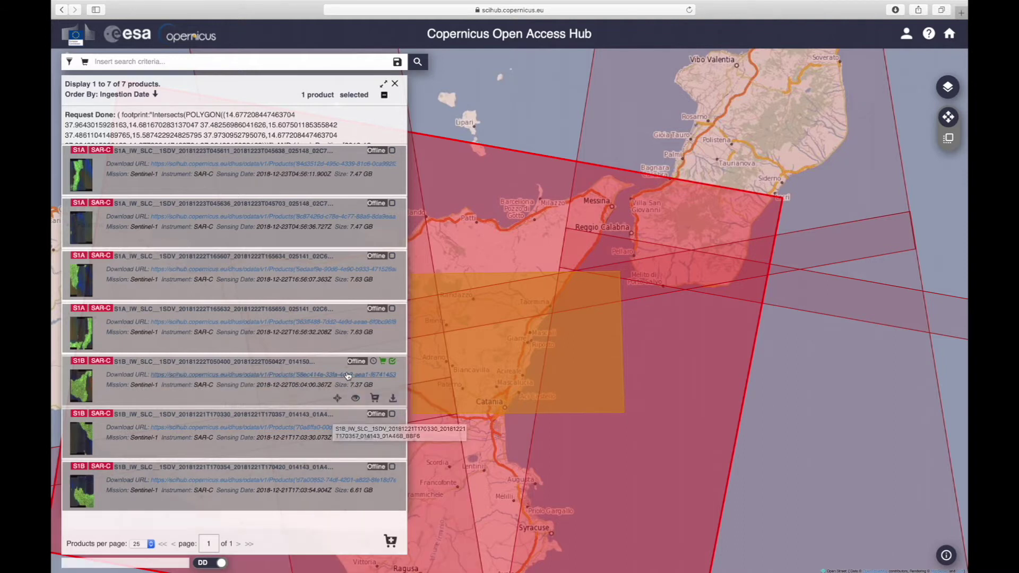
pyautogui.click(356, 400)
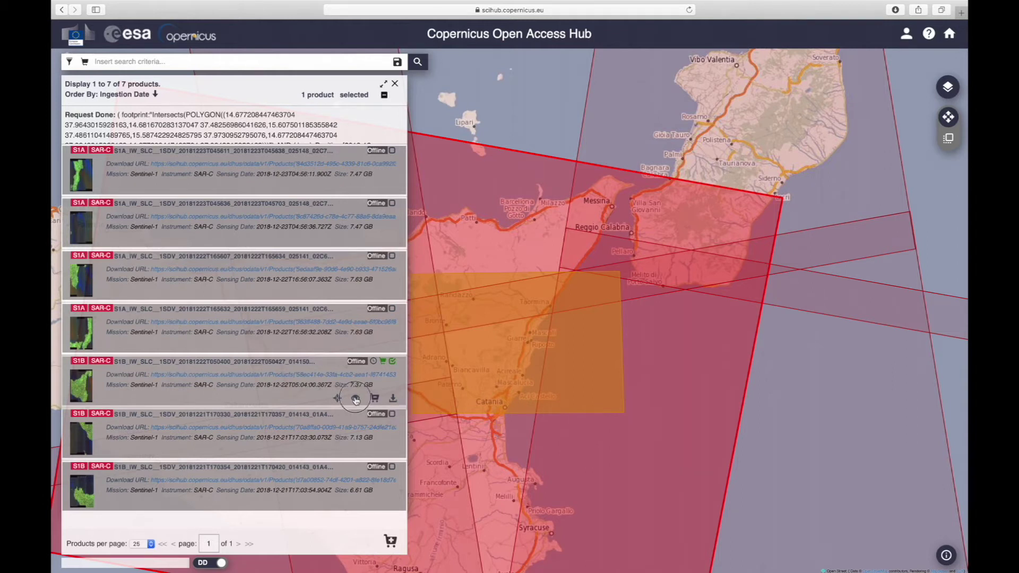
pyautogui.click(357, 399)
pyautogui.scroll(-1, 244, 423)
# - Review the S1B product attributes, download the product, and close the details window
pyautogui.click(181, 442)
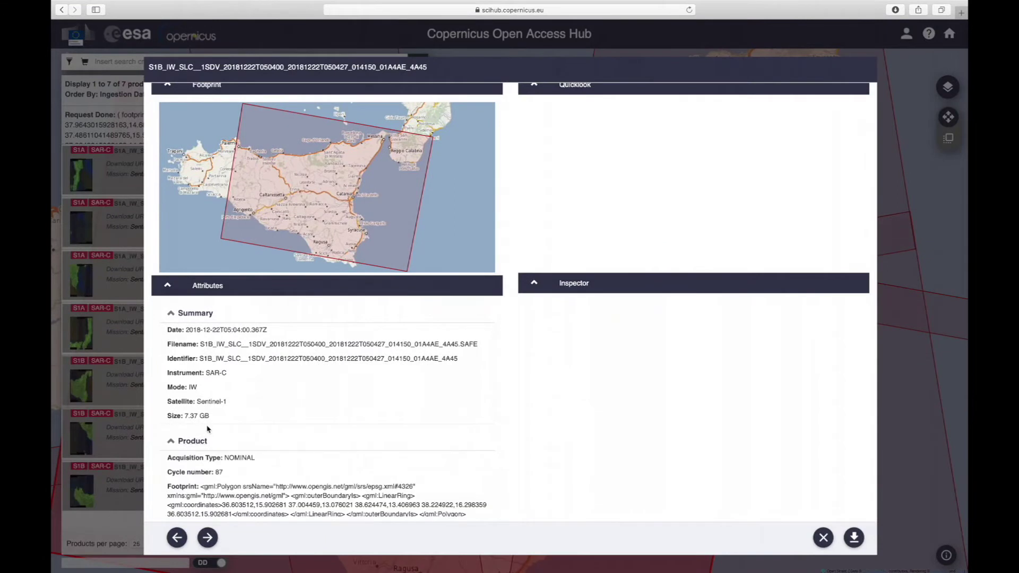
pyautogui.scroll(-3, 207, 429)
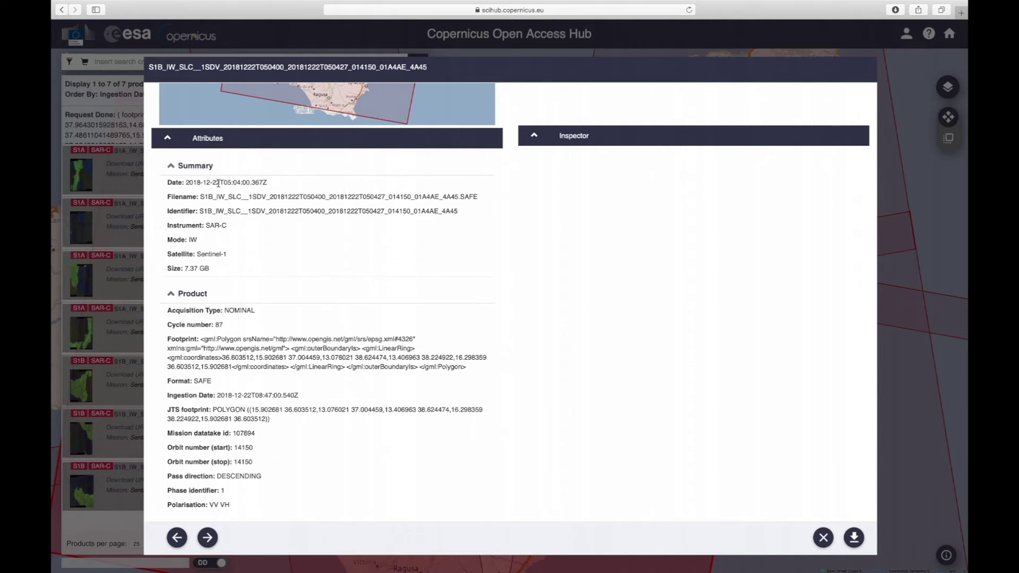
pyautogui.scroll(-3, 260, 331)
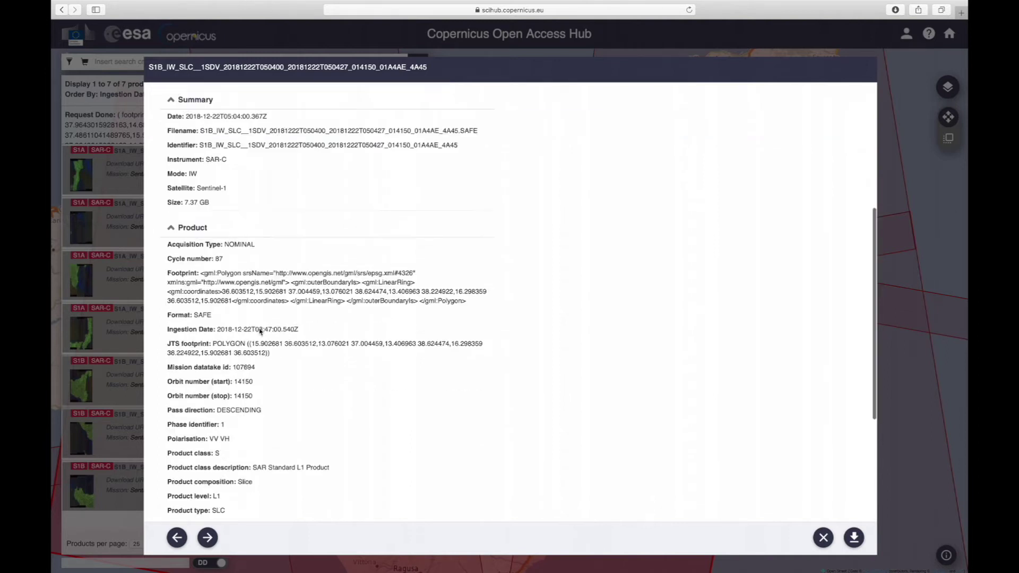
pyautogui.scroll(8, 260, 329)
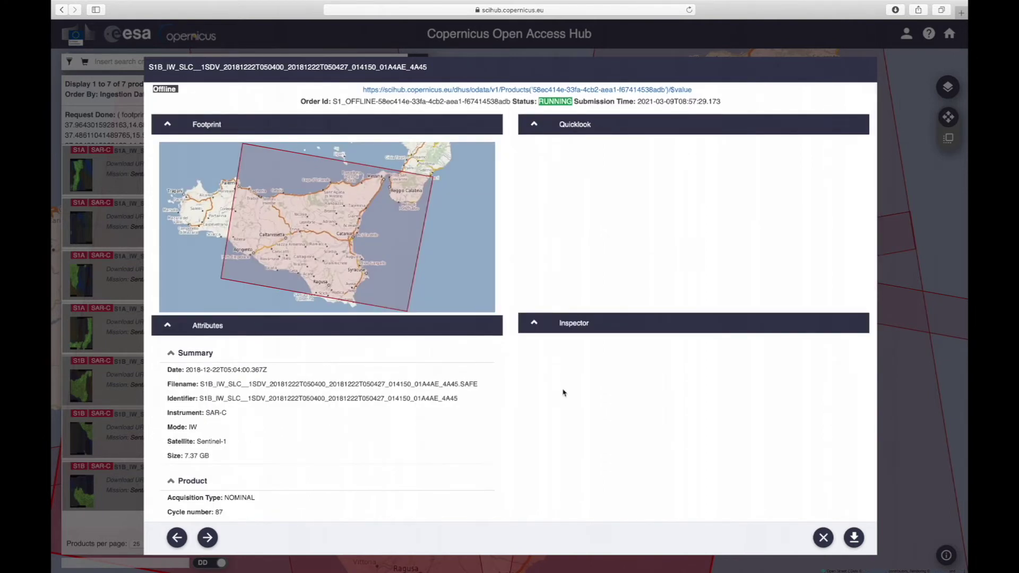
pyautogui.click(854, 538)
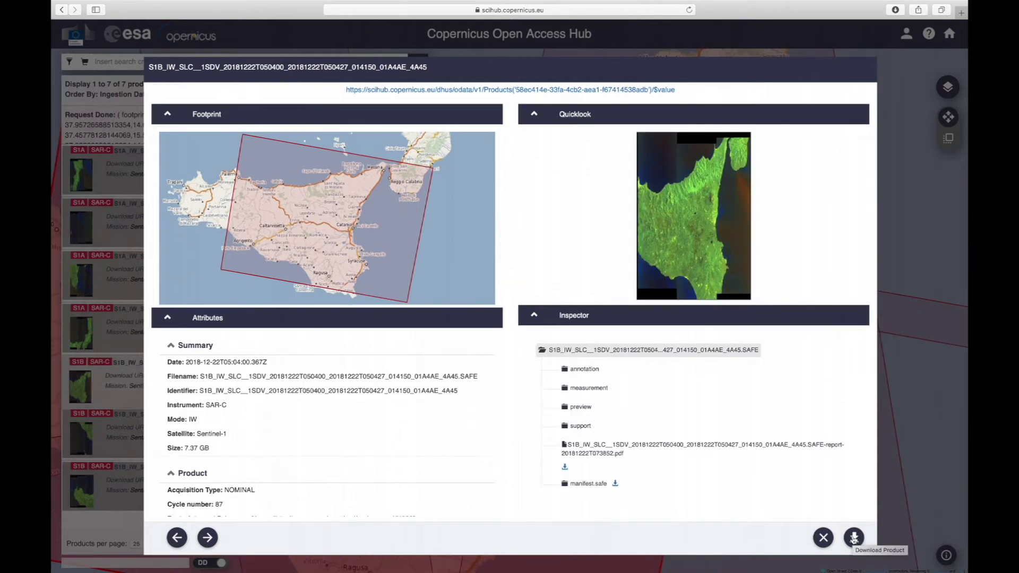
pyautogui.click(855, 538)
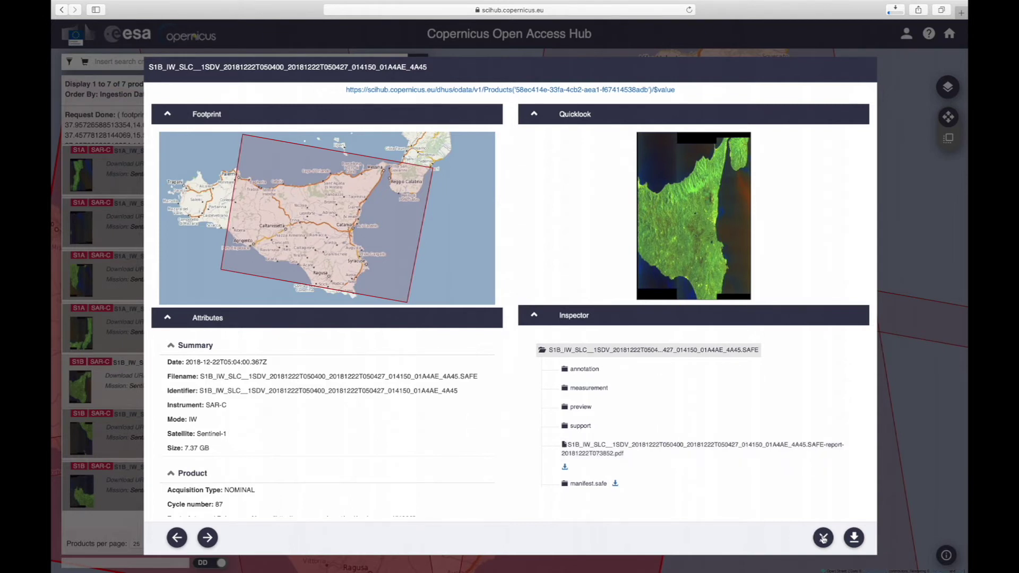
pyautogui.click(823, 537)
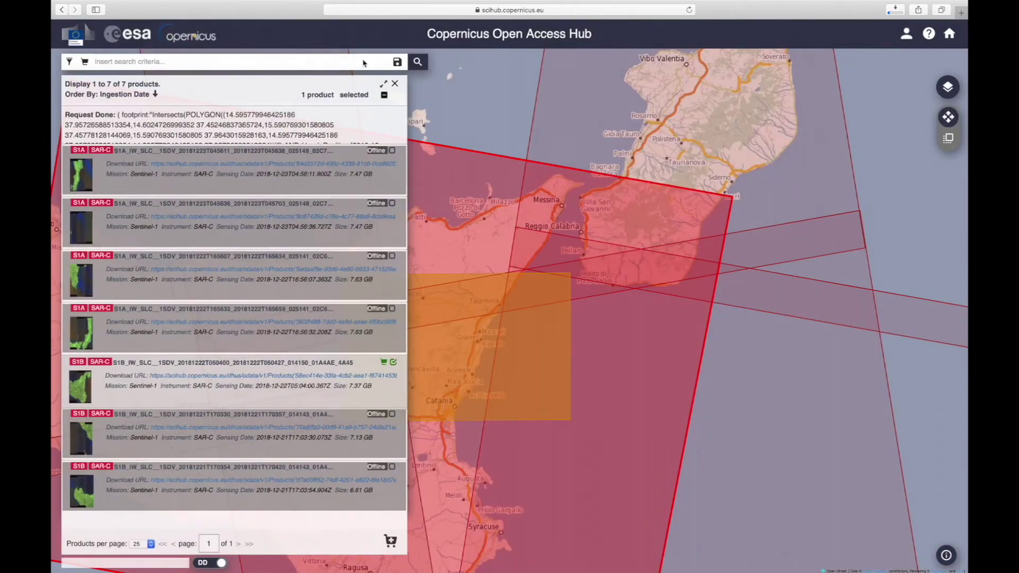
# - Change the sensing period to 2018/12/27–2018/12/29 and rerun the search
pyautogui.click(69, 62)
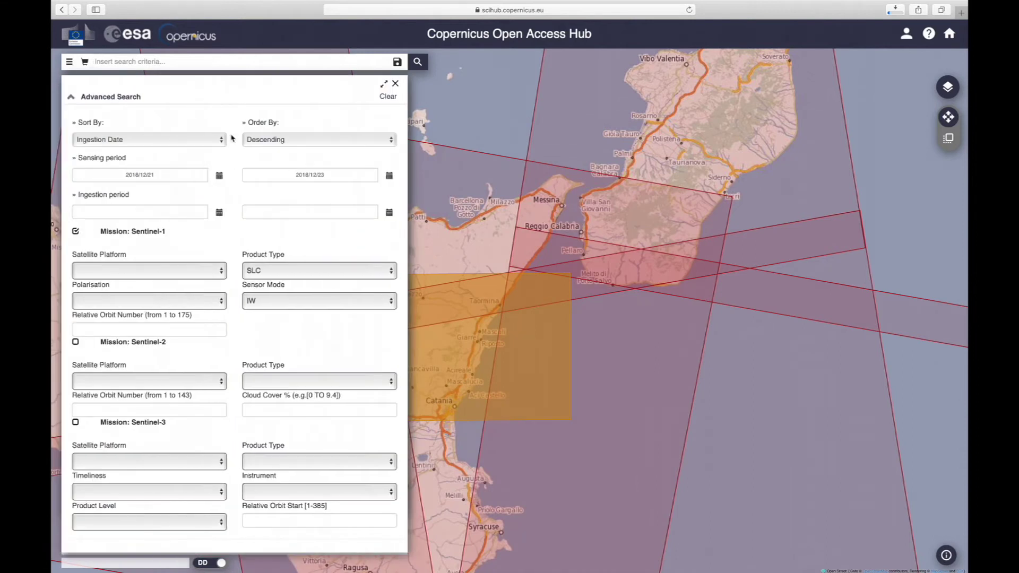
pyautogui.click(219, 176)
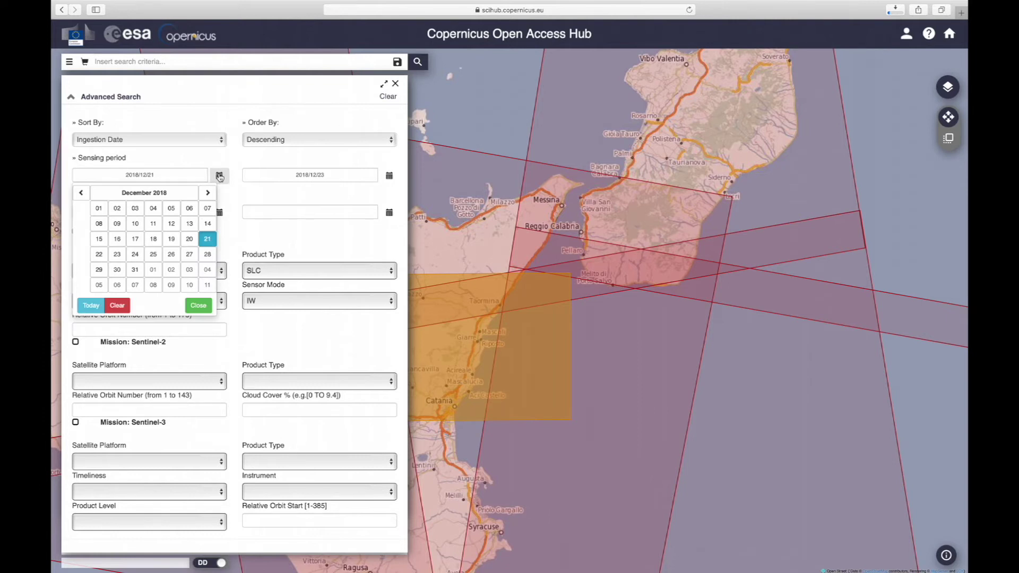
pyautogui.click(189, 255)
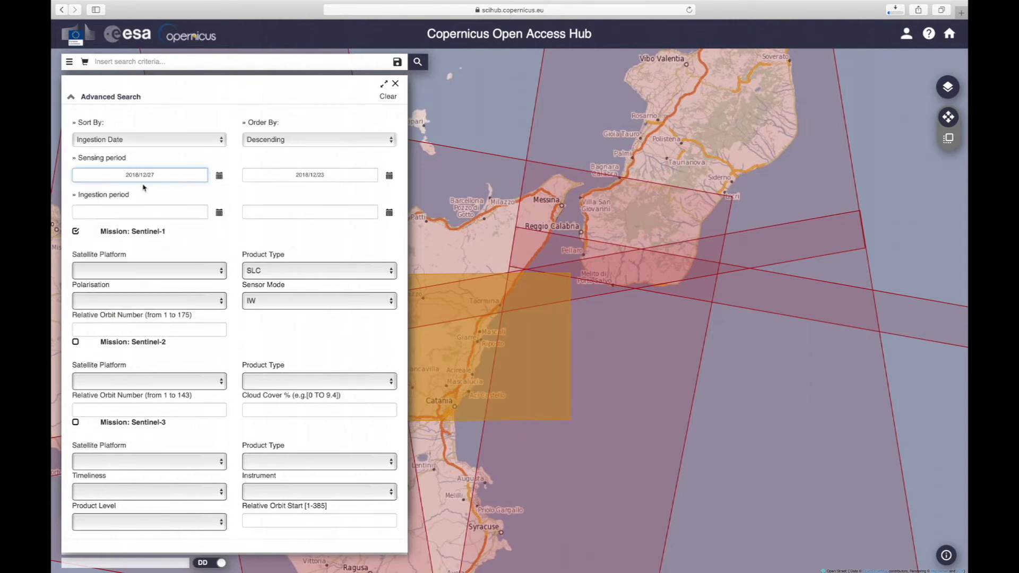
pyautogui.click(391, 178)
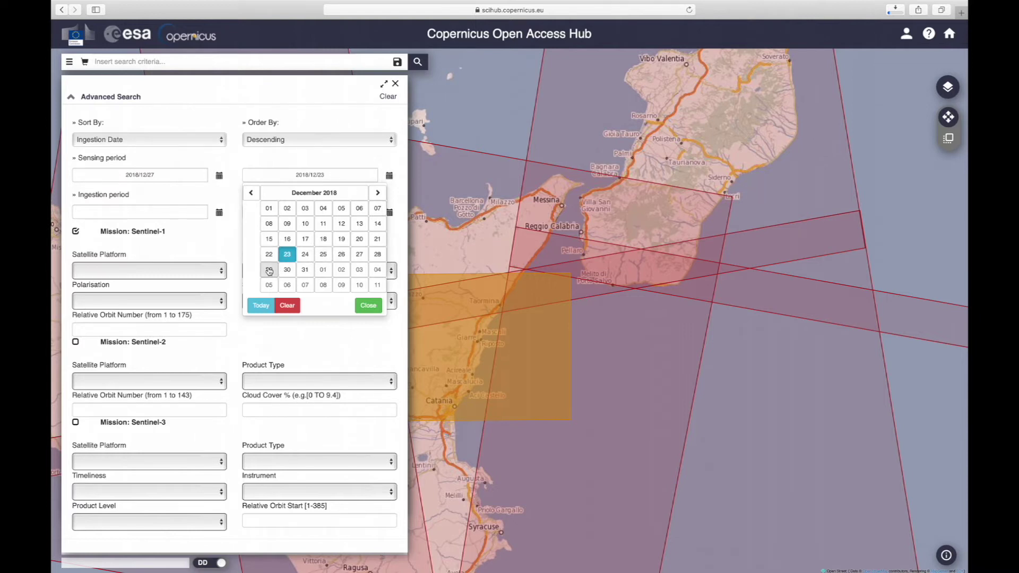
pyautogui.click(269, 271)
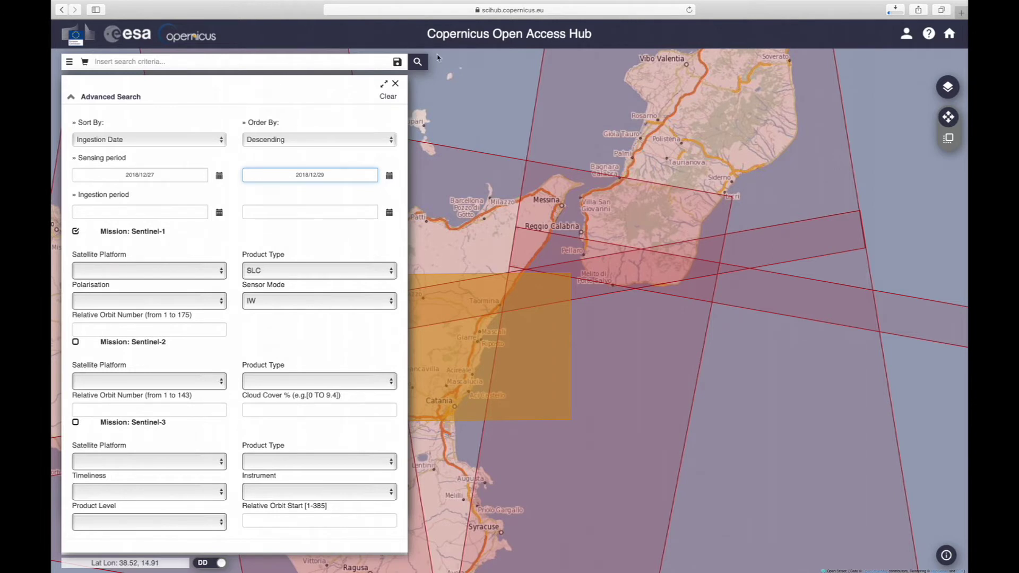
pyautogui.click(418, 62)
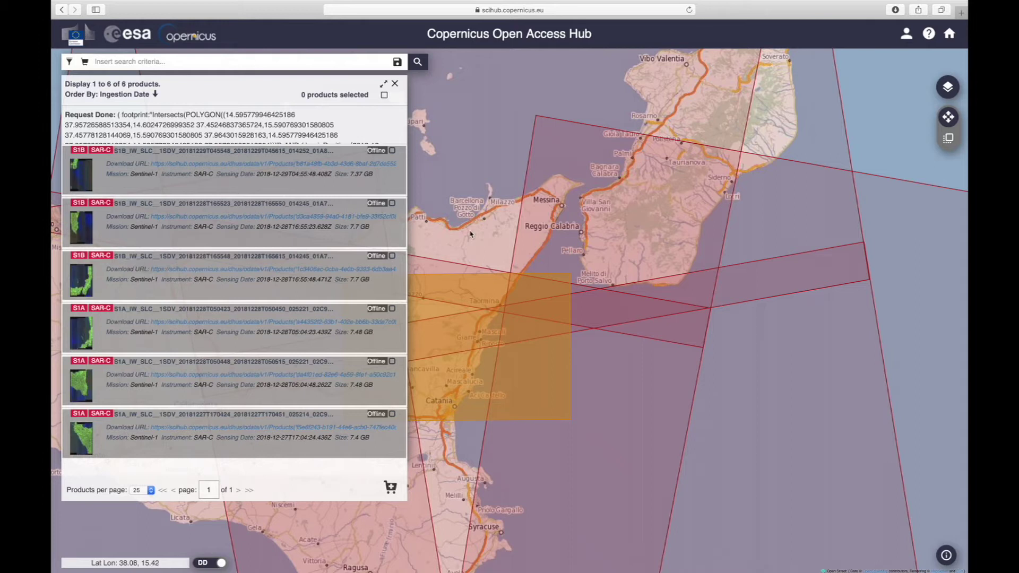
pyautogui.moveTo(357, 307)
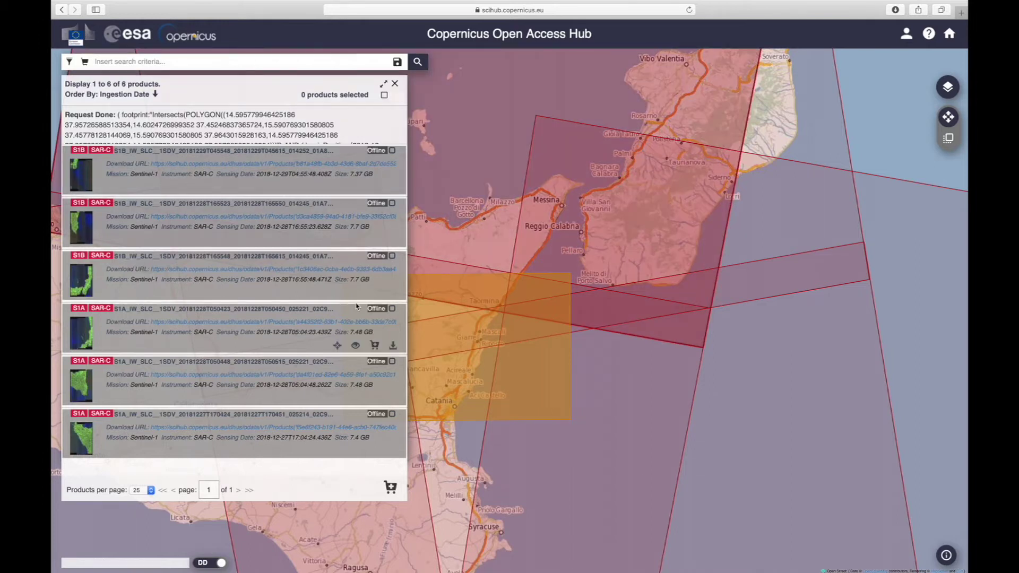
pyautogui.moveTo(315, 237)
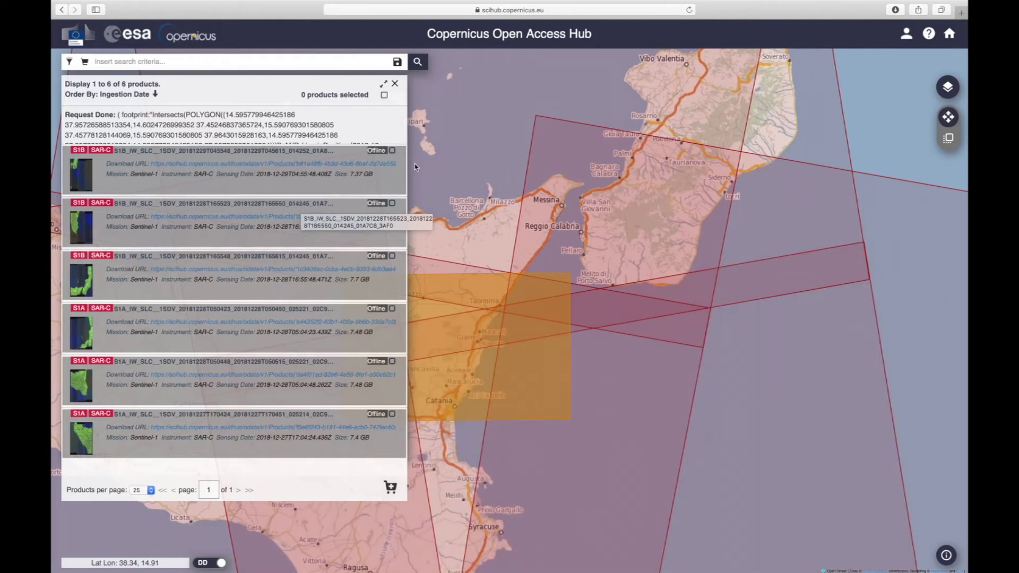
pyautogui.click(468, 183)
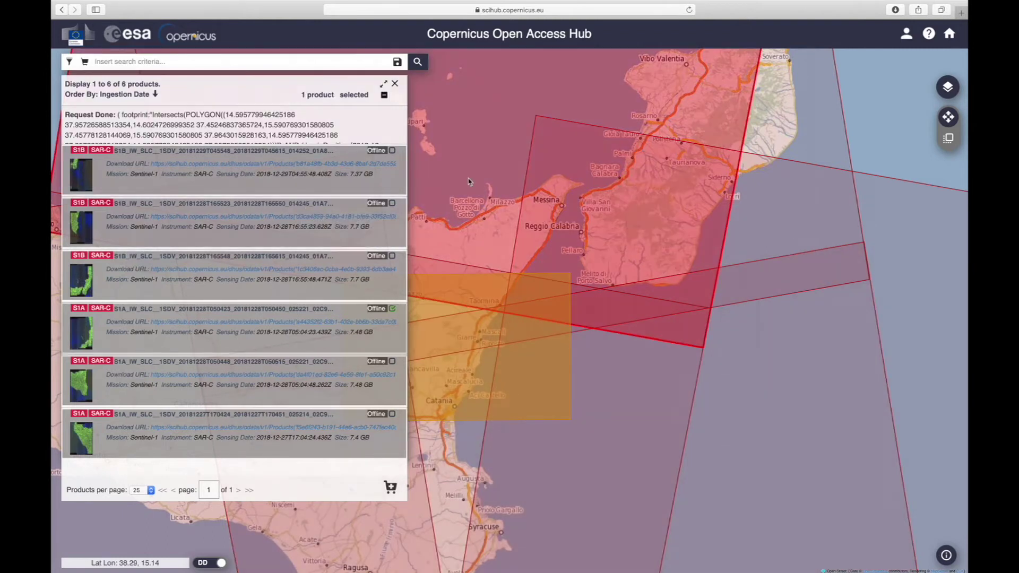
pyautogui.click(437, 311)
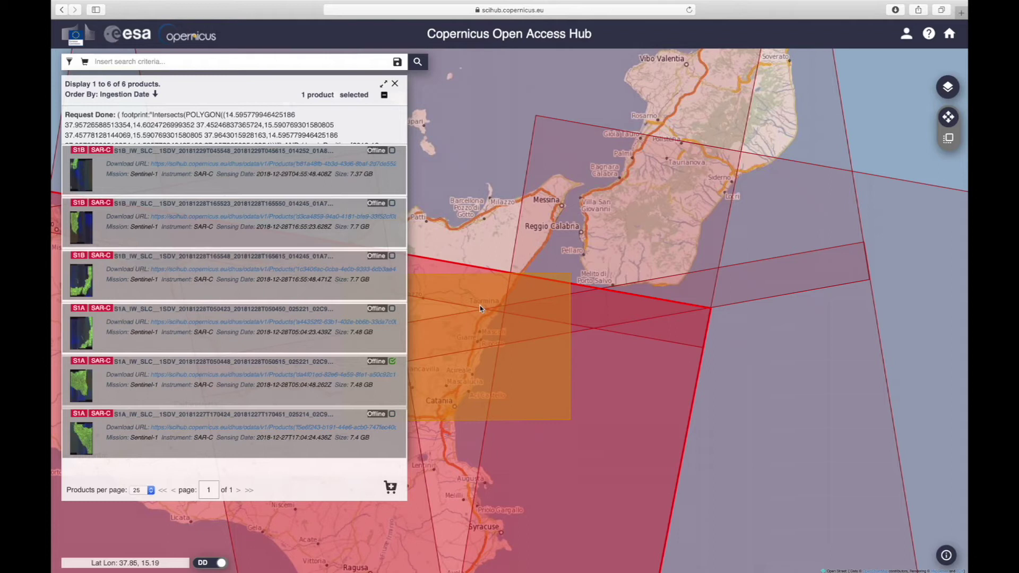
pyautogui.moveTo(121, 365)
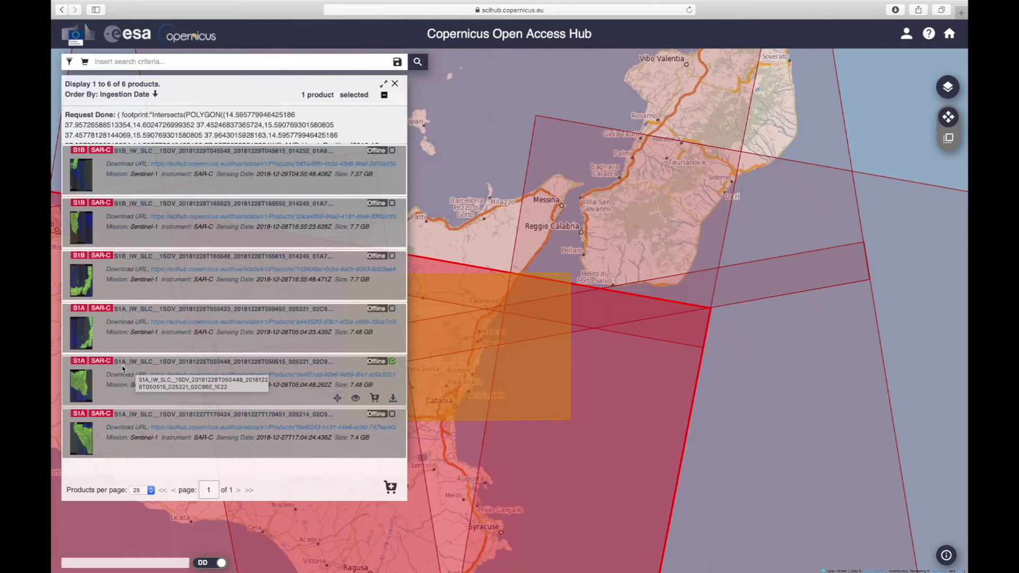
# - Open the details of the 28 December S1A product and expand its Product attributes
pyautogui.click(356, 399)
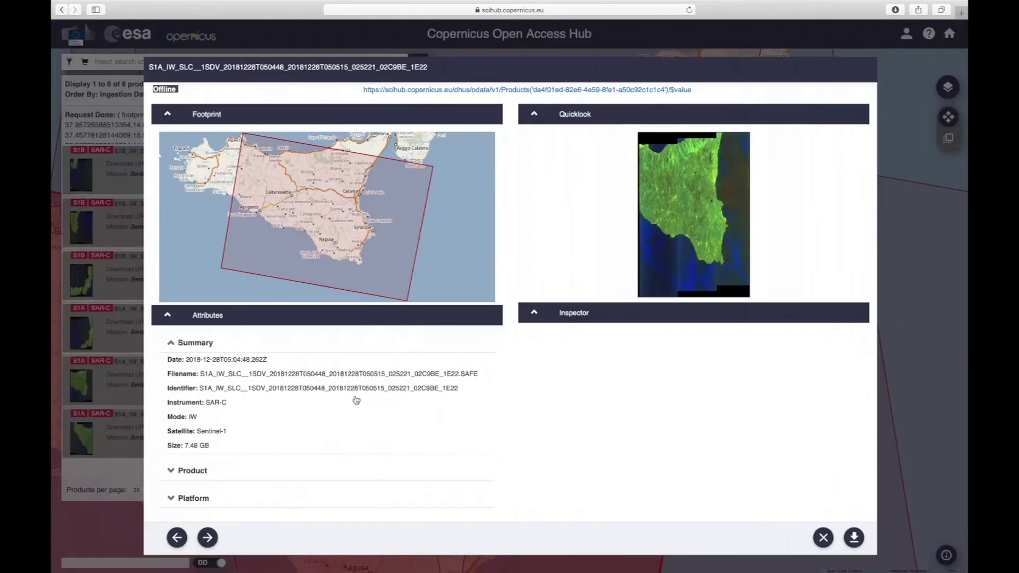
pyautogui.scroll(-2, 226, 472)
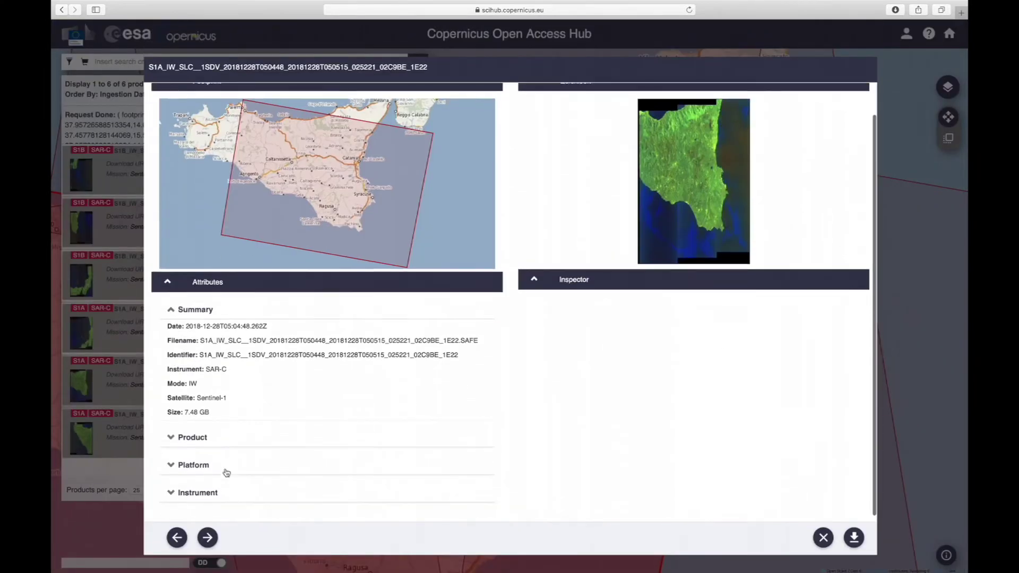
pyautogui.click(171, 443)
pyautogui.scroll(-4, 207, 460)
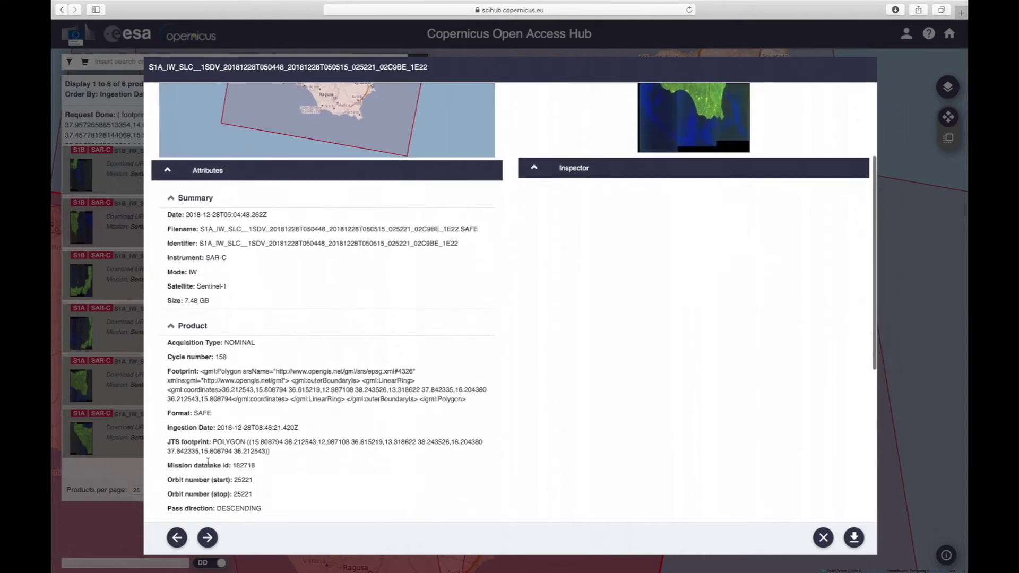
pyautogui.scroll(-3, 208, 462)
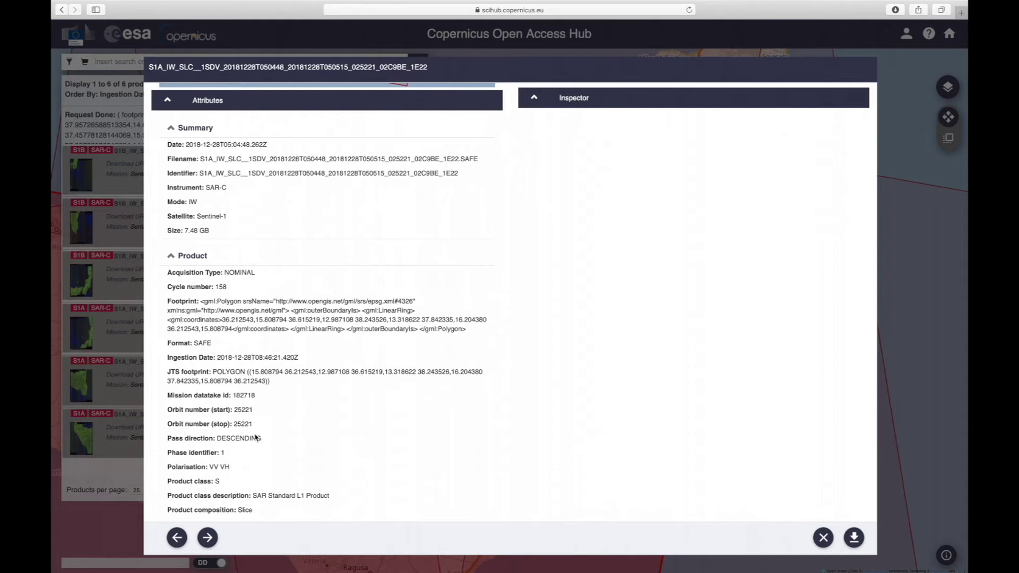
pyautogui.scroll(5, 291, 405)
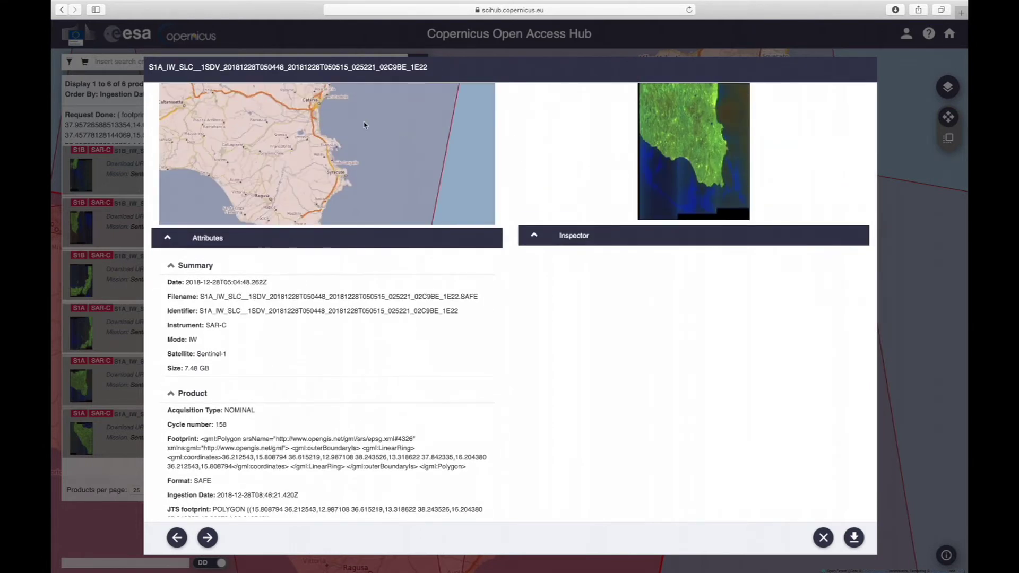
# - Request the offline S1A product's download, accept the retrieval notice, and close the details
pyautogui.click(855, 540)
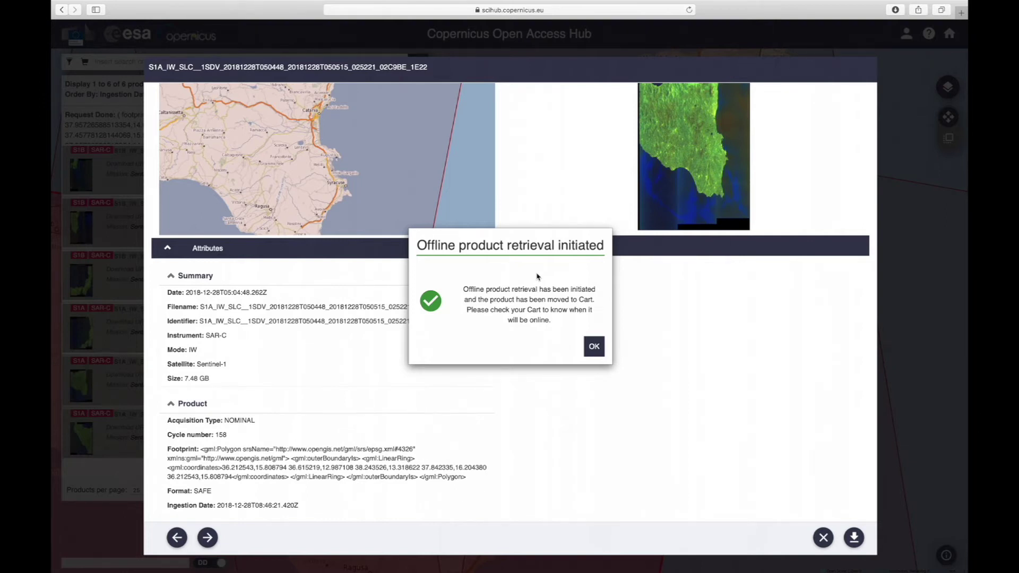
pyautogui.click(594, 347)
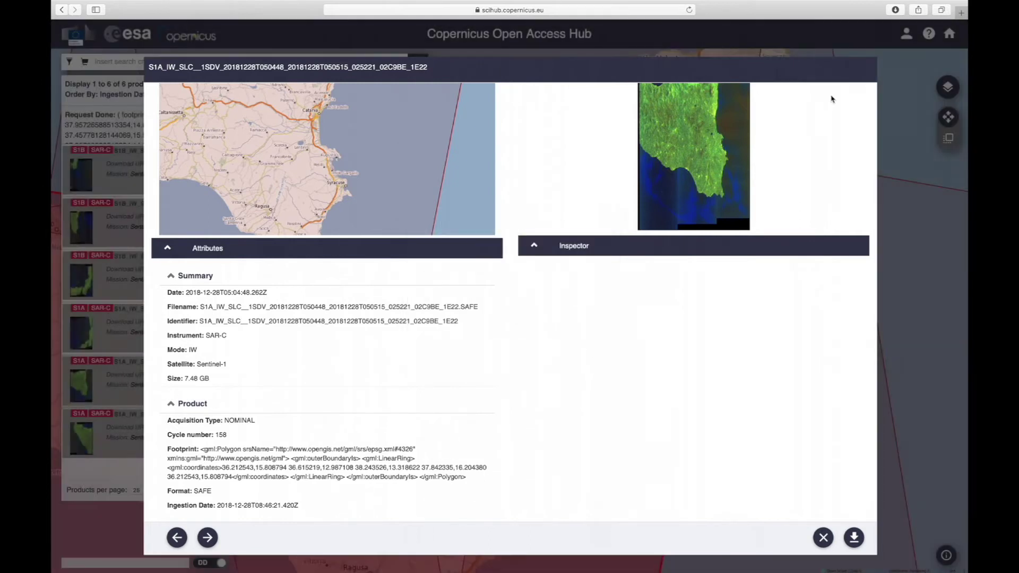
pyautogui.click(823, 538)
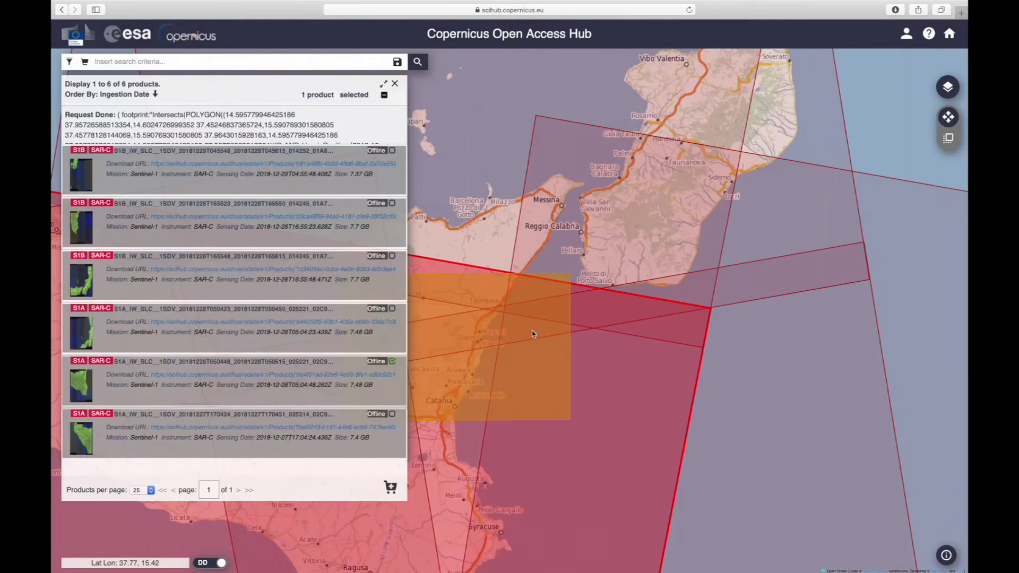
# - Open the Cart from the user profile menu
pyautogui.click(905, 36)
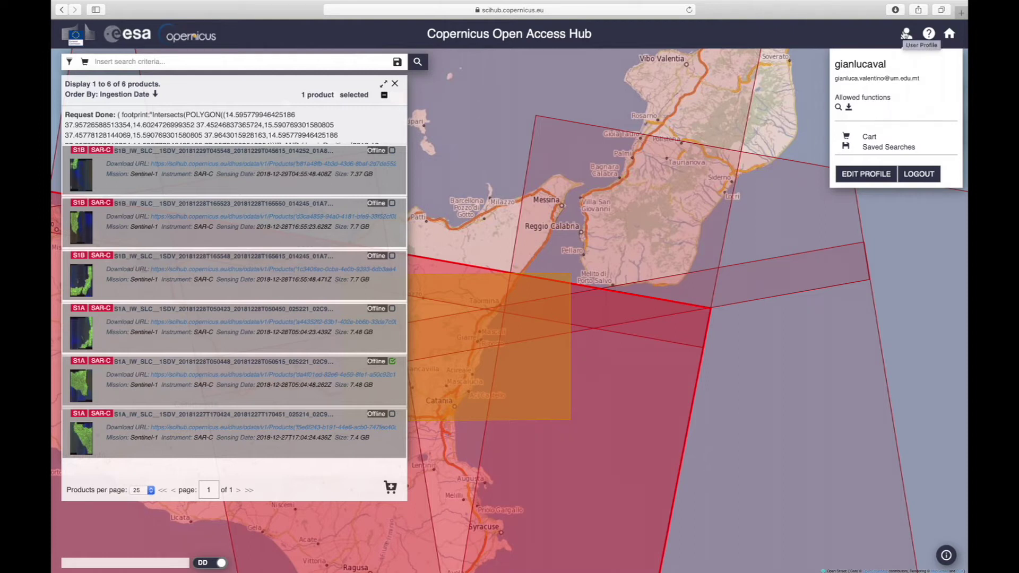
pyautogui.click(869, 139)
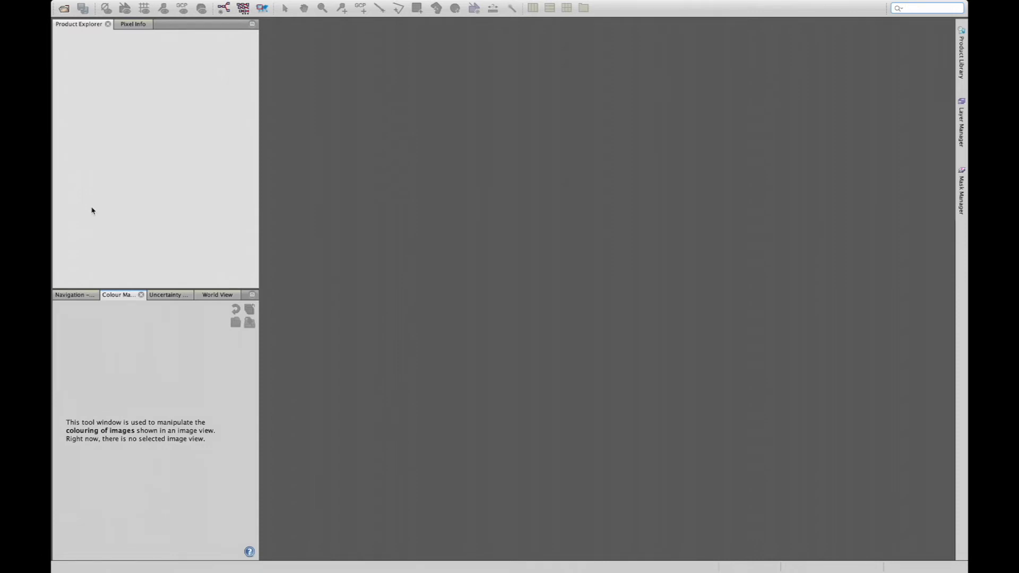
# - Open the 28 Dec 2018 S1A SLC product via its manifest.safe in the Mount_Etna folder
pyautogui.click(63, 9)
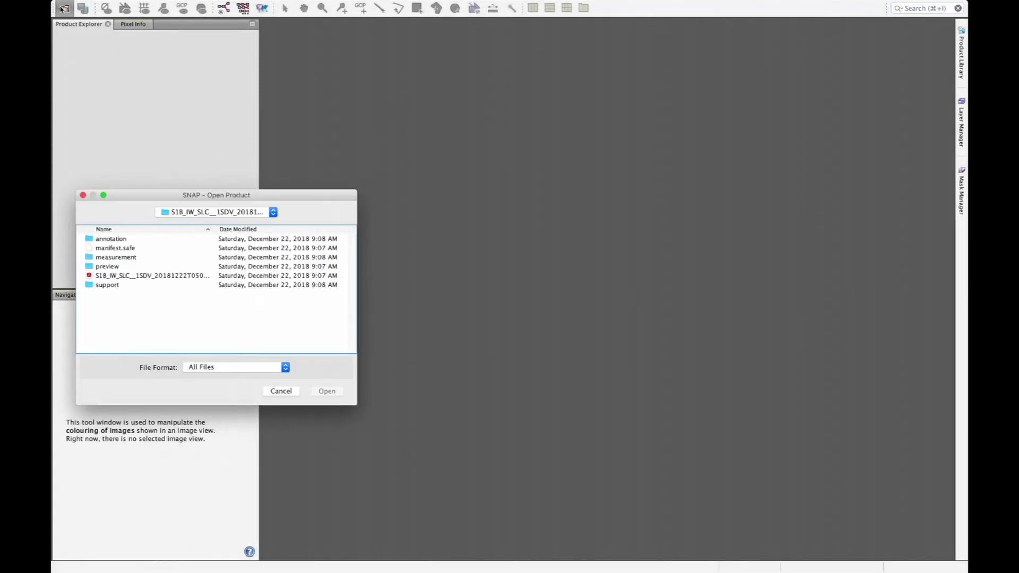
pyautogui.click(183, 213)
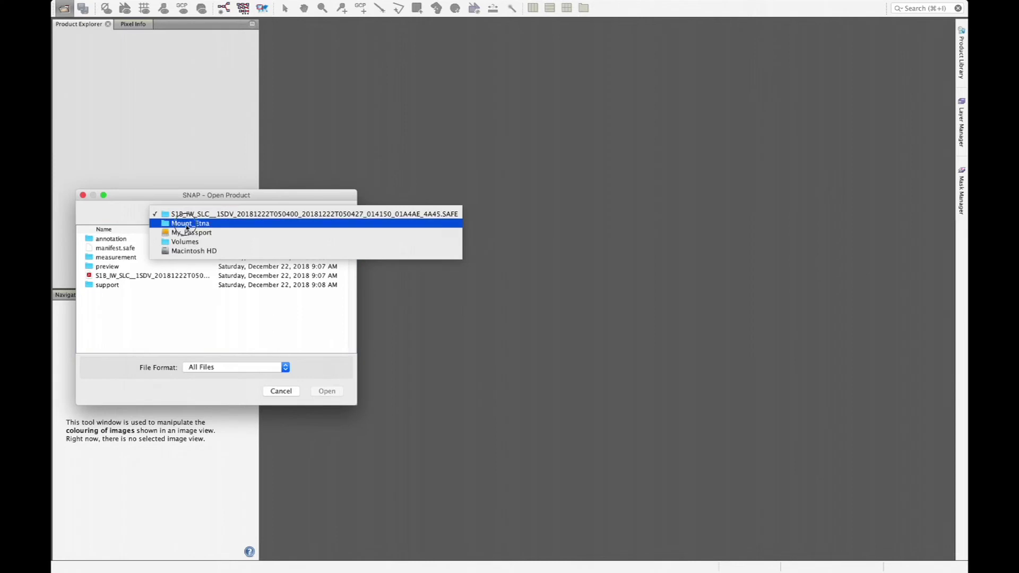
pyautogui.click(189, 224)
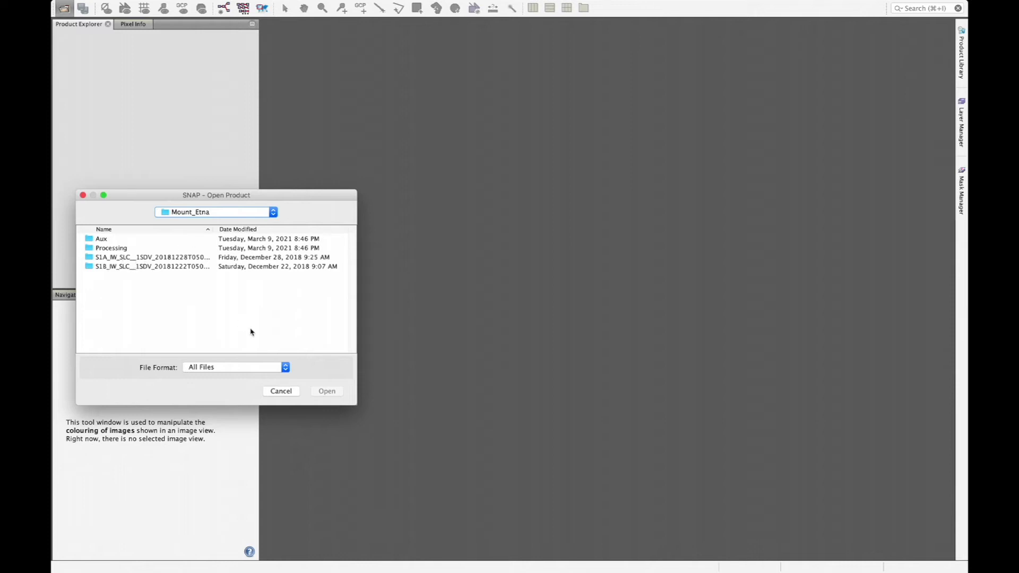
pyautogui.doubleClick(173, 258)
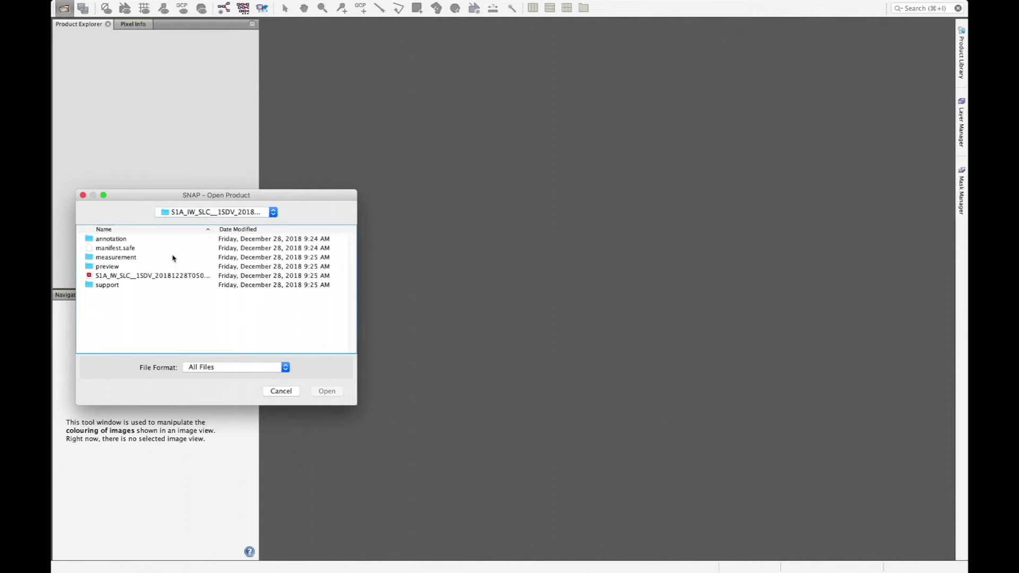
pyautogui.click(120, 249)
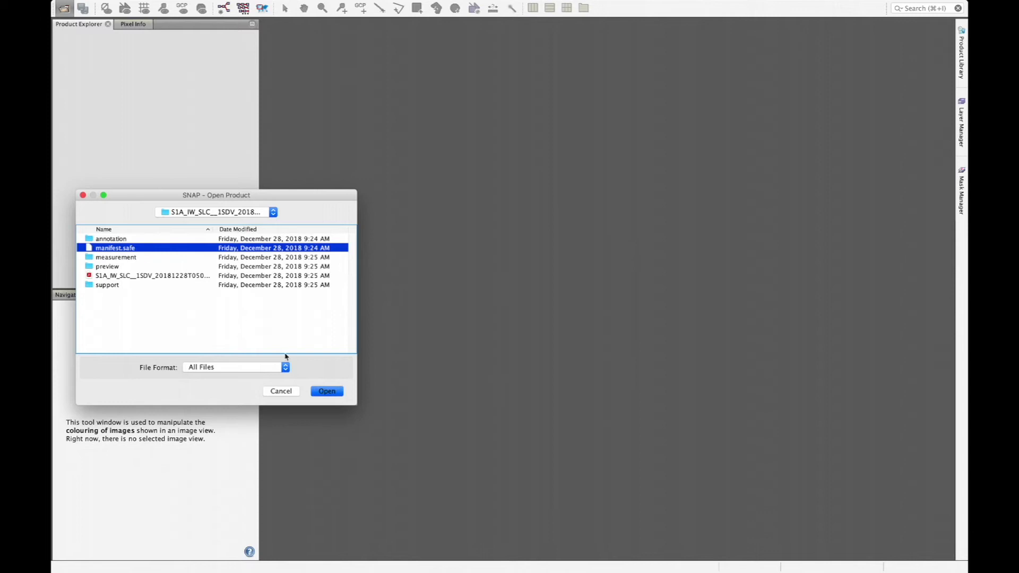
pyautogui.click(327, 391)
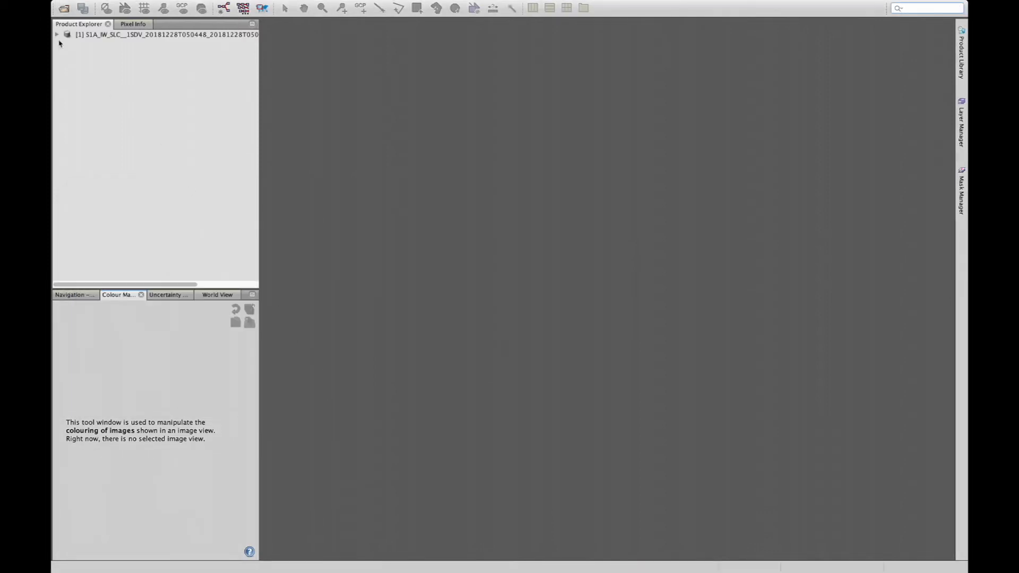
pyautogui.click(57, 34)
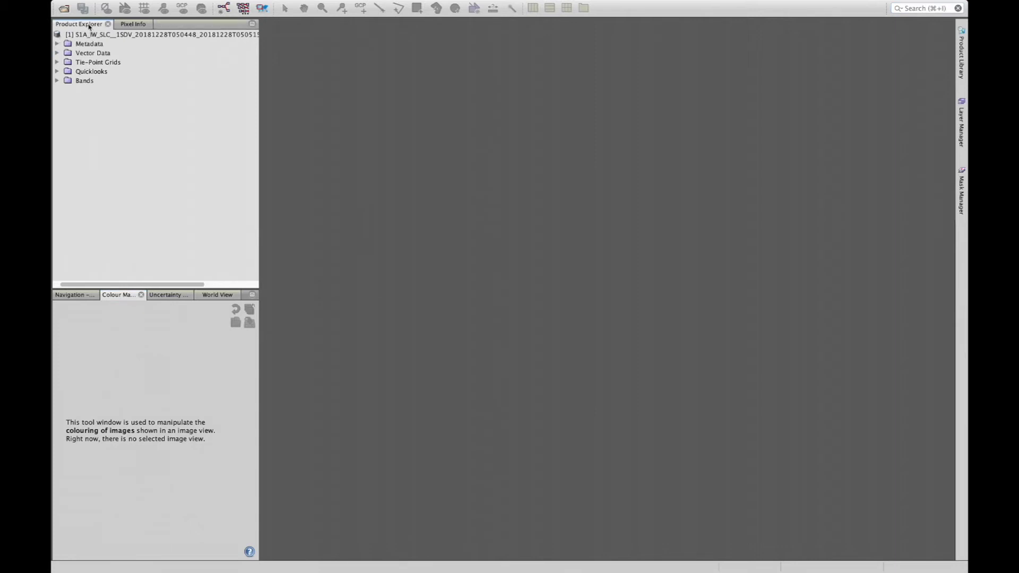
# - Open the 22 Dec 2018 S1B SLC product via its manifest.safe in Mount_Etna
pyautogui.click(64, 9)
pyautogui.click(183, 212)
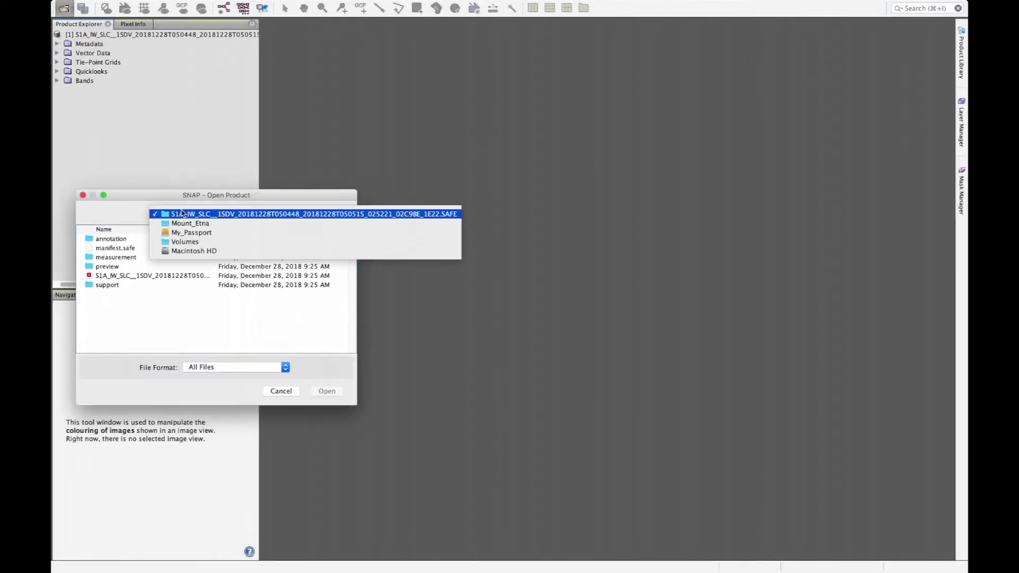
pyautogui.click(183, 223)
pyautogui.doubleClick(103, 270)
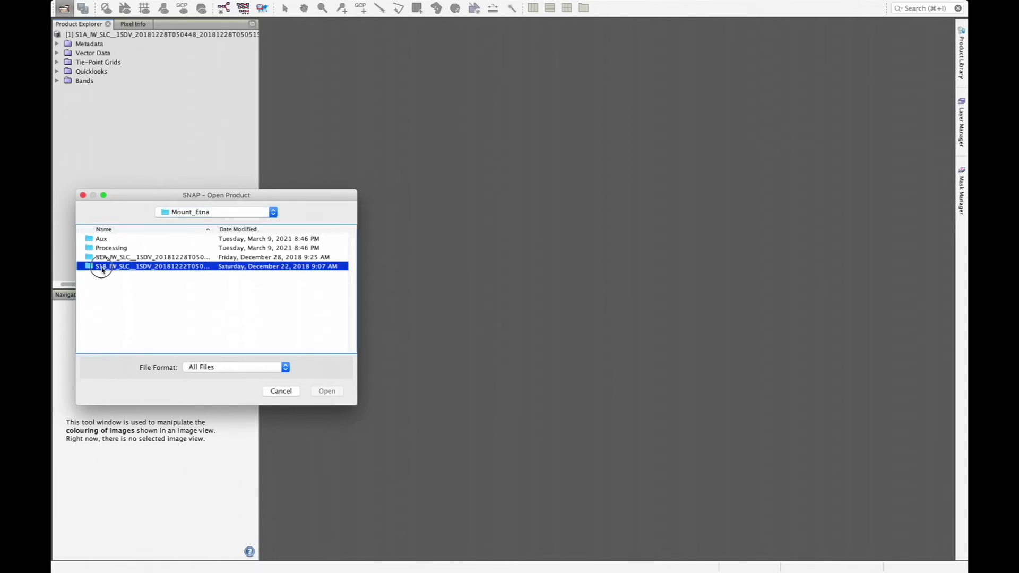
pyautogui.click(115, 248)
pyautogui.click(324, 393)
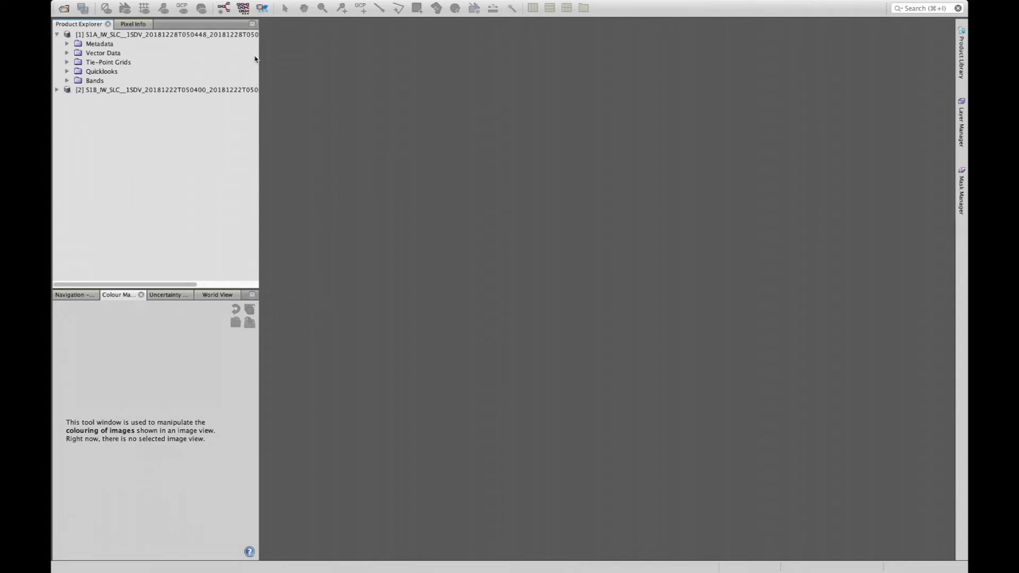
# - Widen the Product Explorer, expand product [2], and list the Bands of product [1]
pyautogui.moveTo(258, 51); pyautogui.dragTo(384, 55)
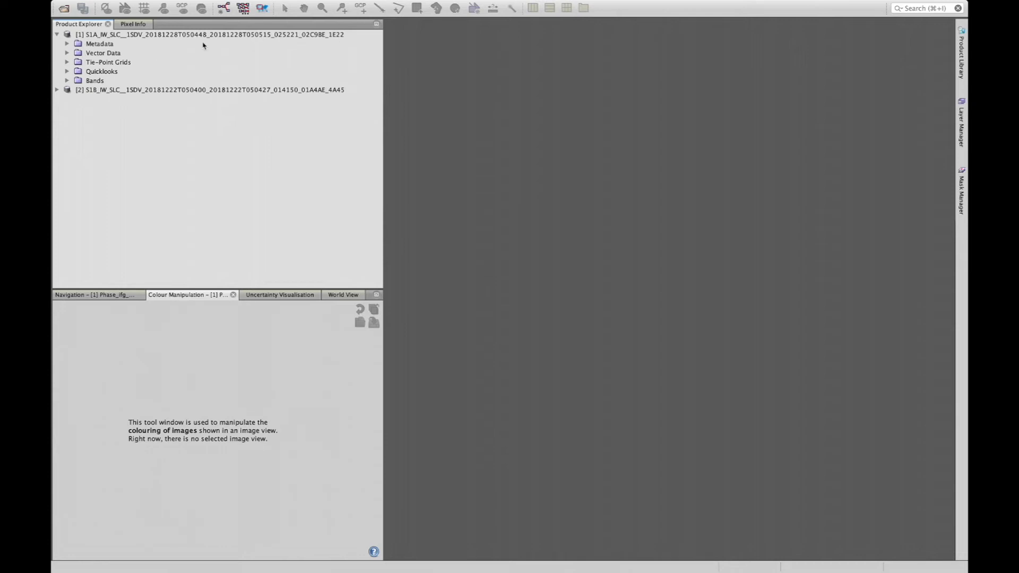
pyautogui.click(58, 90)
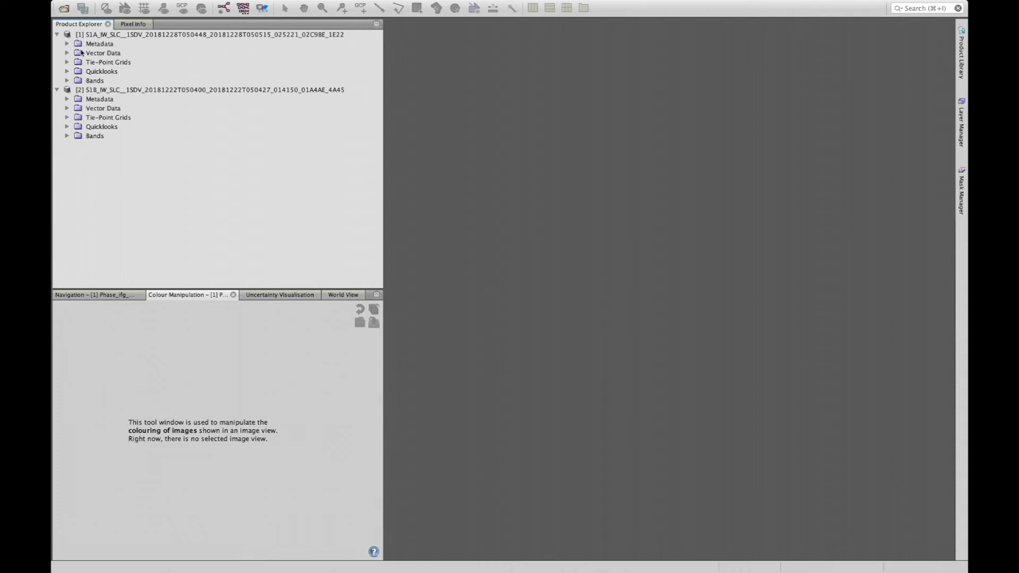
pyautogui.click(67, 81)
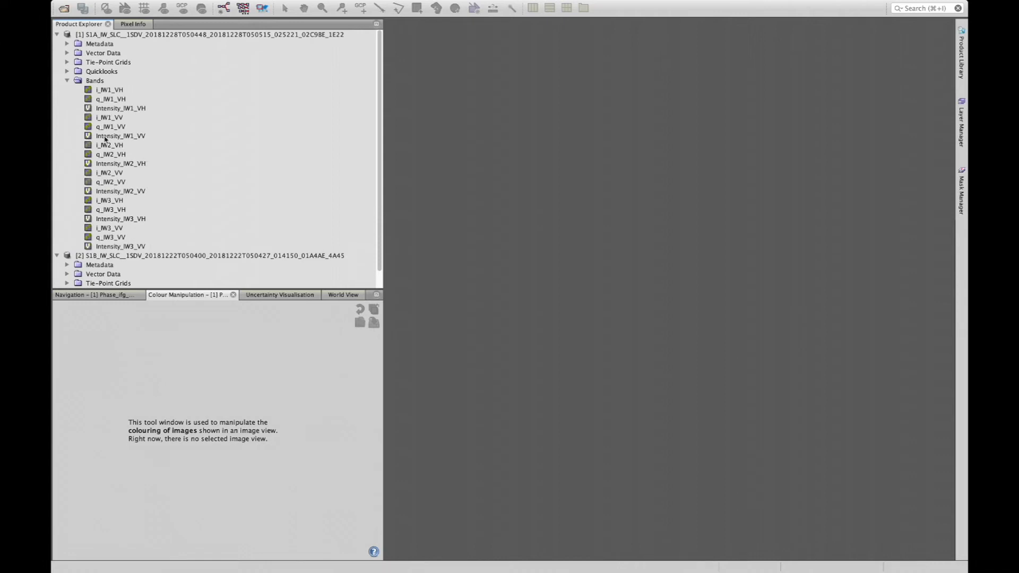
pyautogui.moveTo(105, 139)
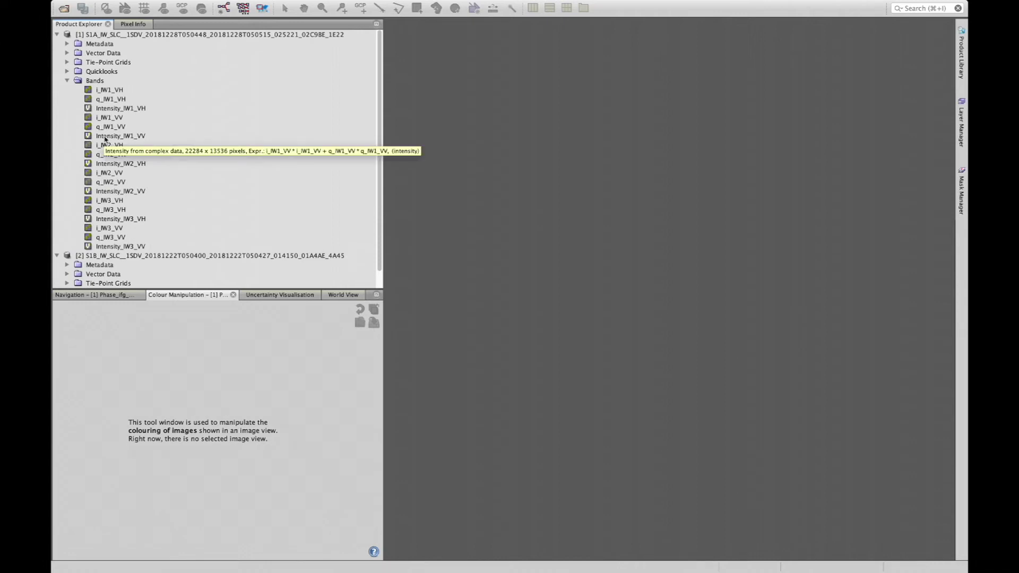
# - Display Intensity_IW1_VV as an image and zoom the World View onto both footprints over Sicily
pyautogui.doubleClick(105, 137)
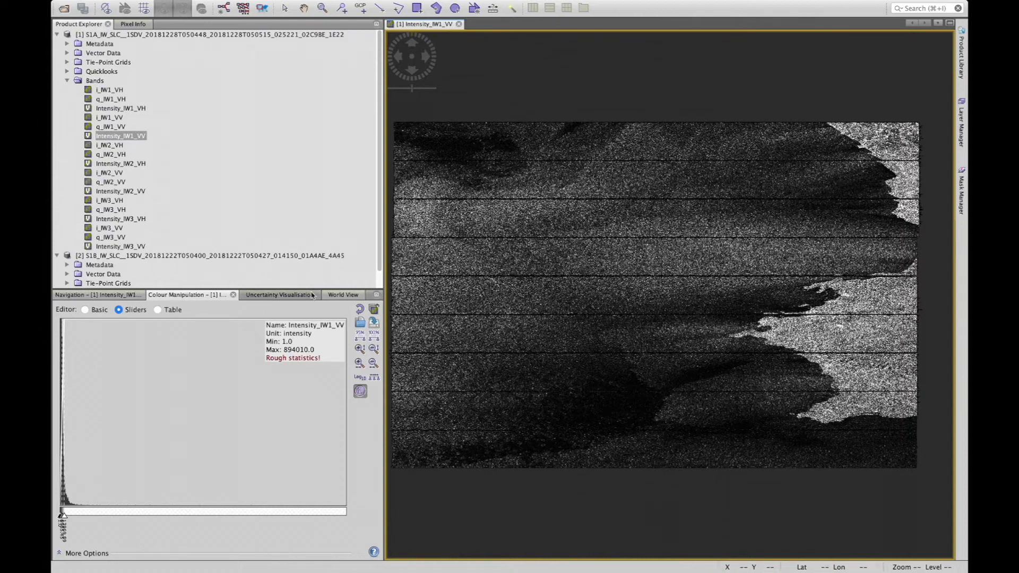
pyautogui.click(343, 295)
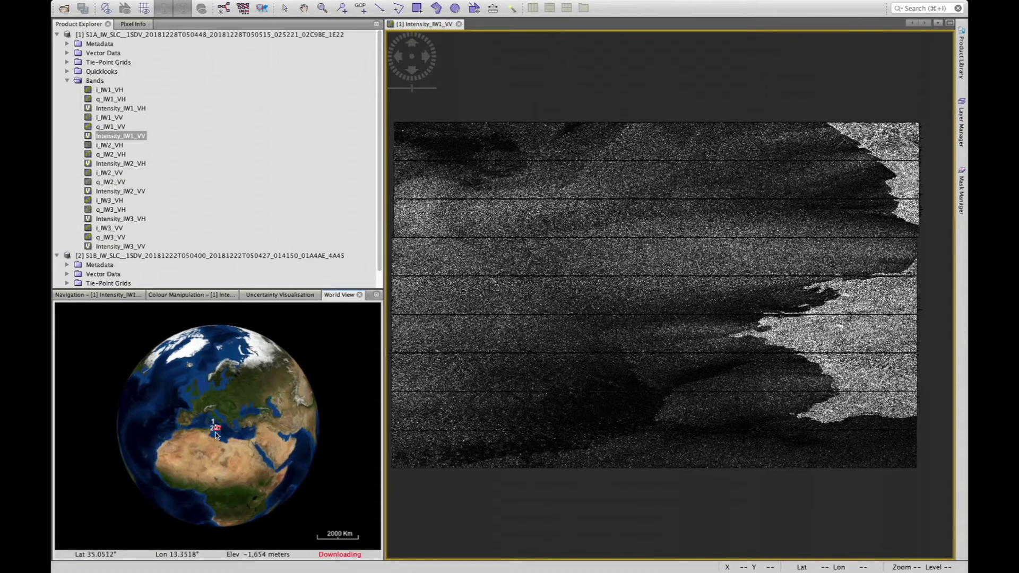
pyautogui.scroll(5, 216, 436)
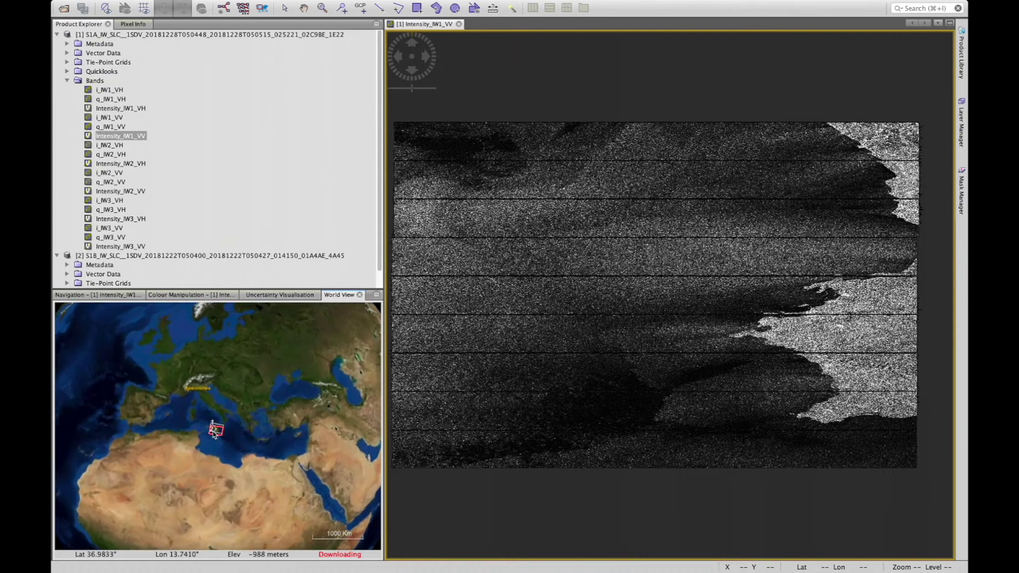
pyautogui.scroll(10, 215, 433)
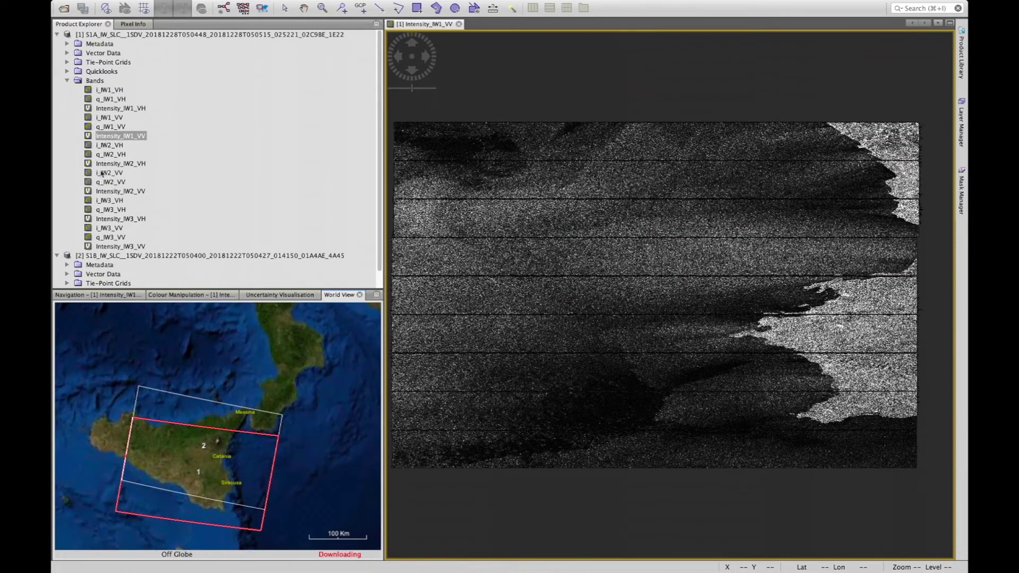
pyautogui.moveTo(122, 194)
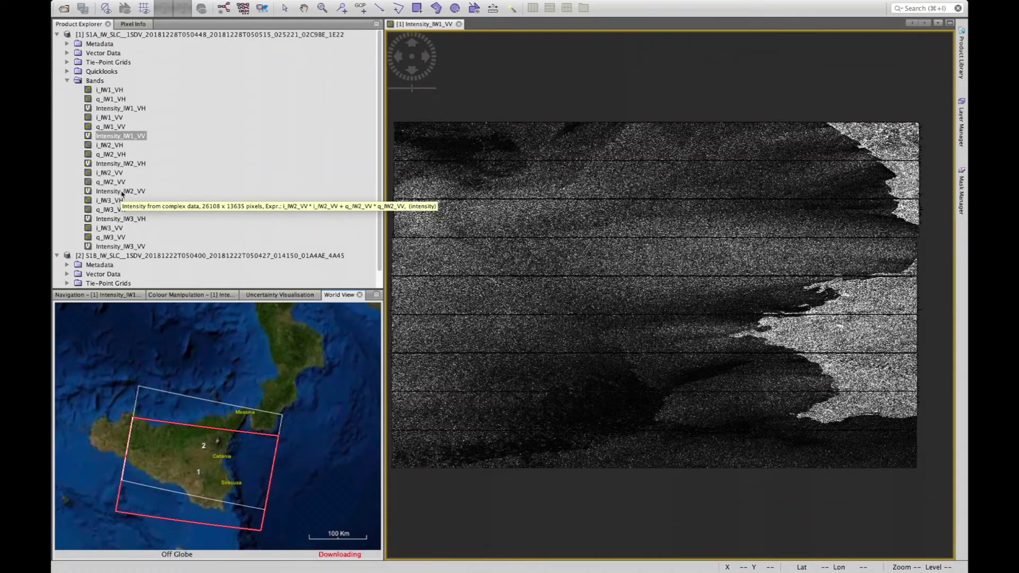
# - Display the Intensity_IW2_VV and Intensity_IW3_VV bands as images
pyautogui.doubleClick(122, 192)
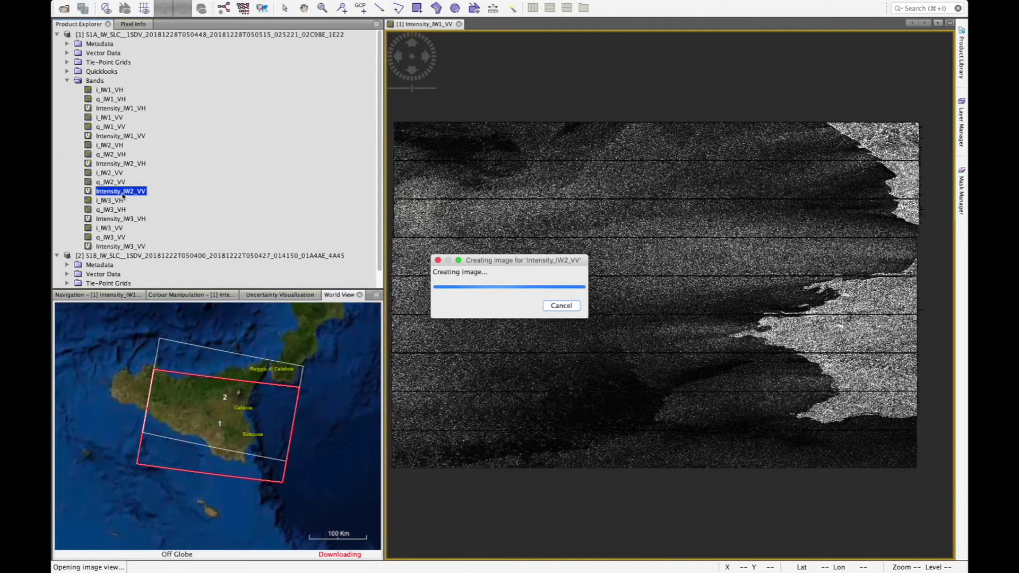
pyautogui.moveTo(141, 187)
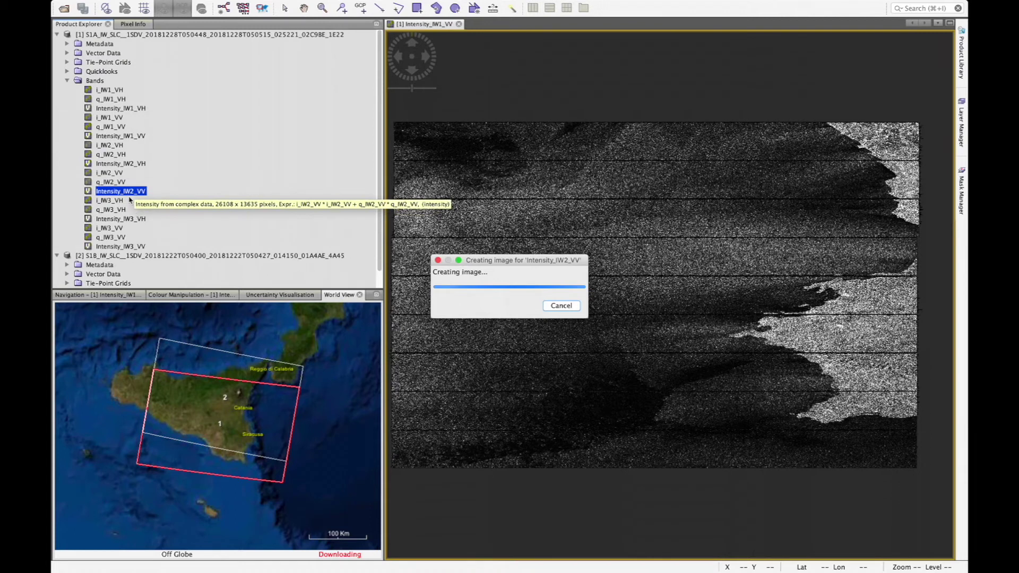
pyautogui.doubleClick(123, 245)
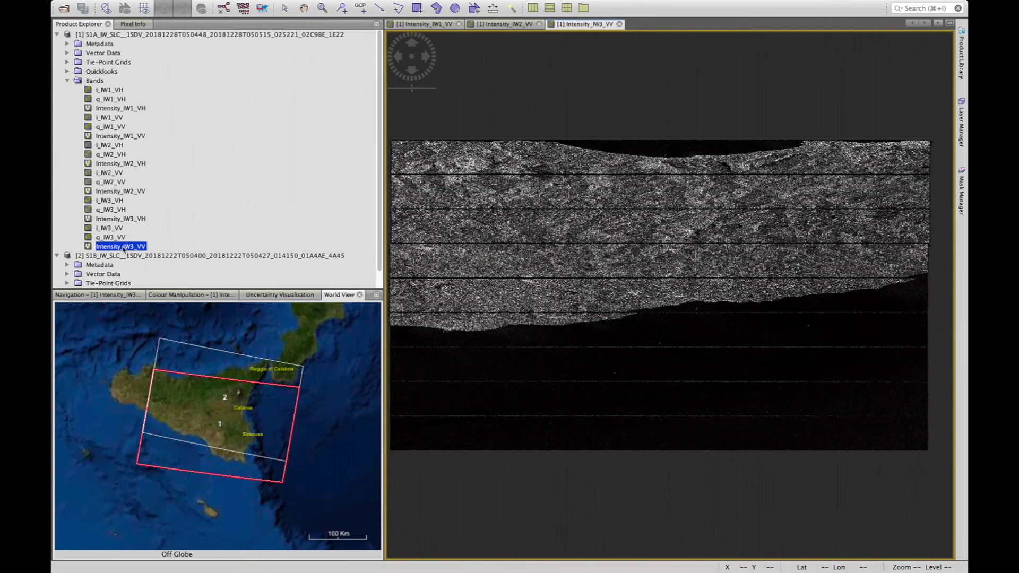
# - Tile the three sub-swath image views horizontally with Window > Tile Horizontally
pyautogui.moveTo(303, 6)
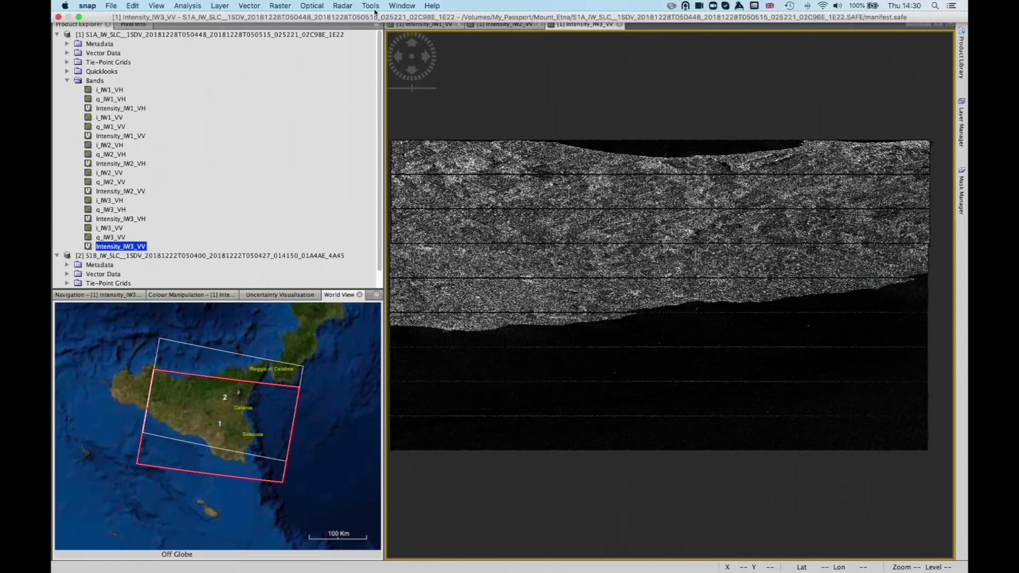
pyautogui.click(396, 6)
pyautogui.click(415, 86)
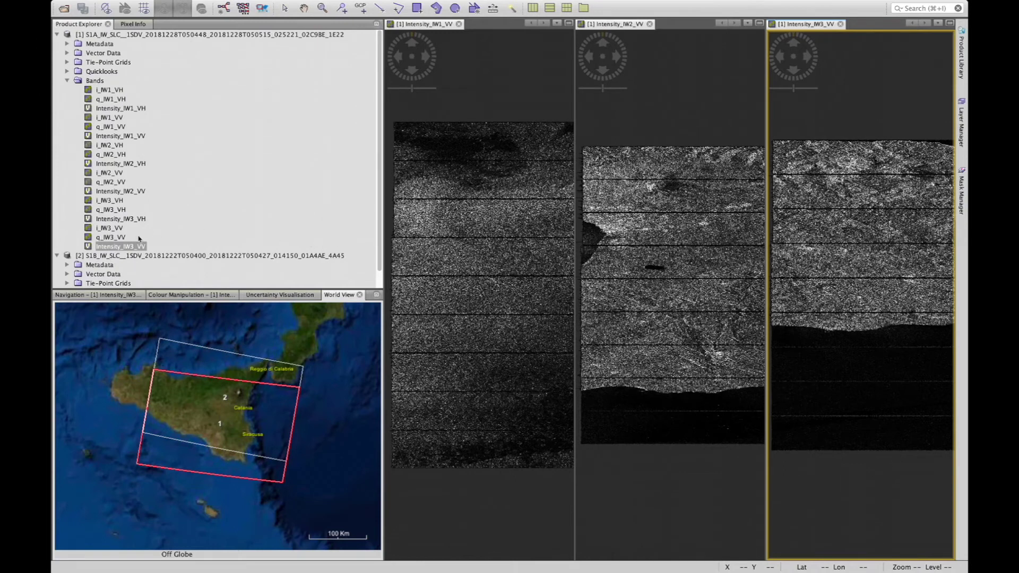
pyautogui.scroll(-2, 140, 237)
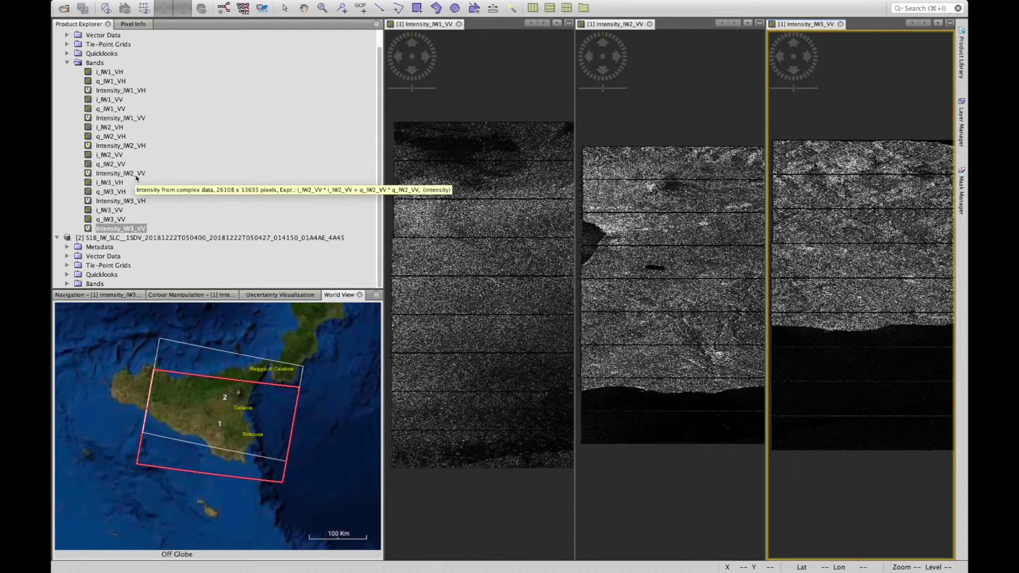
pyautogui.scroll(2, 149, 147)
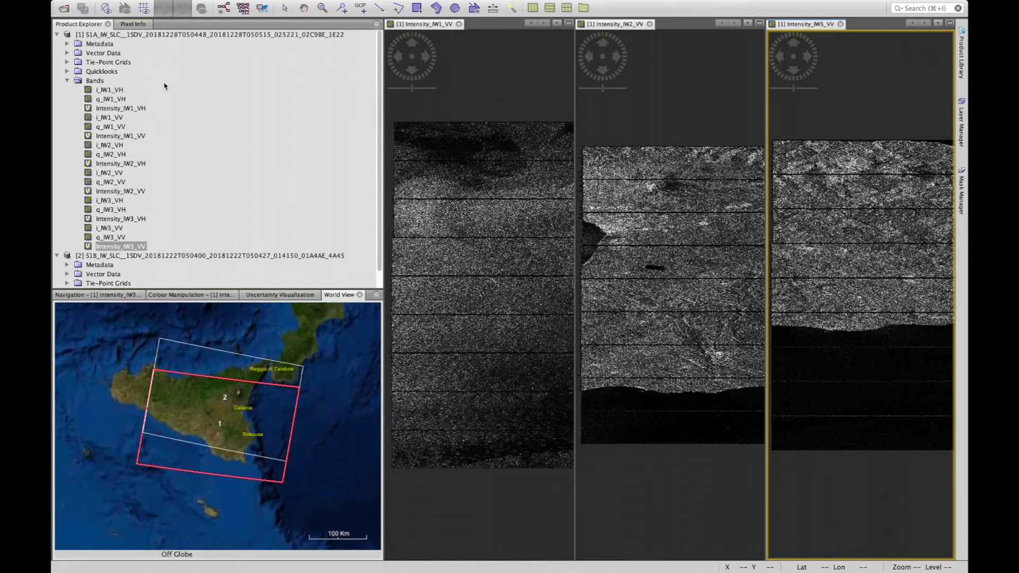
pyautogui.moveTo(363, 3)
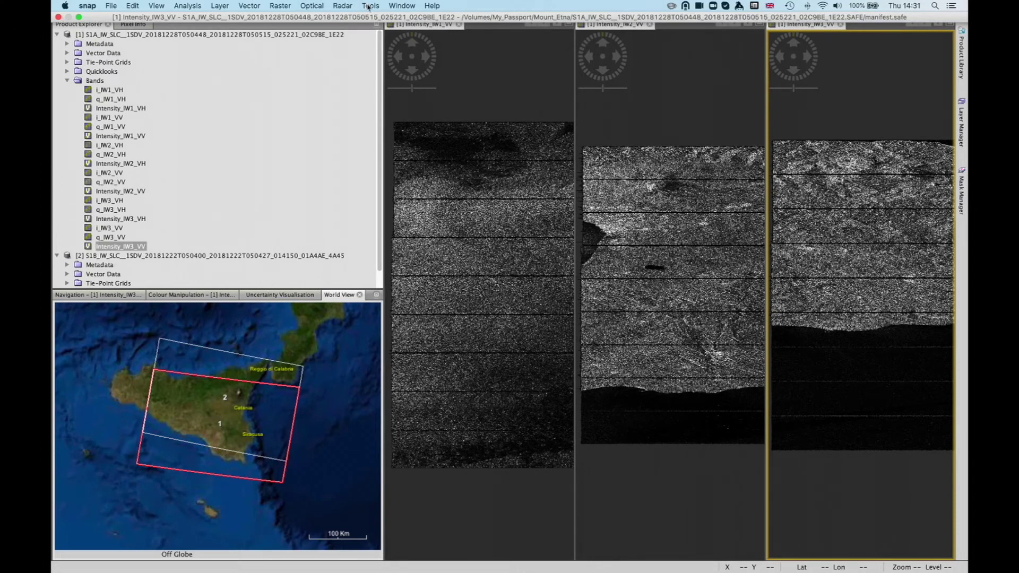
# - Open the Graph Builder from Tools and delete its Write node, leaving only Read
pyautogui.click(369, 6)
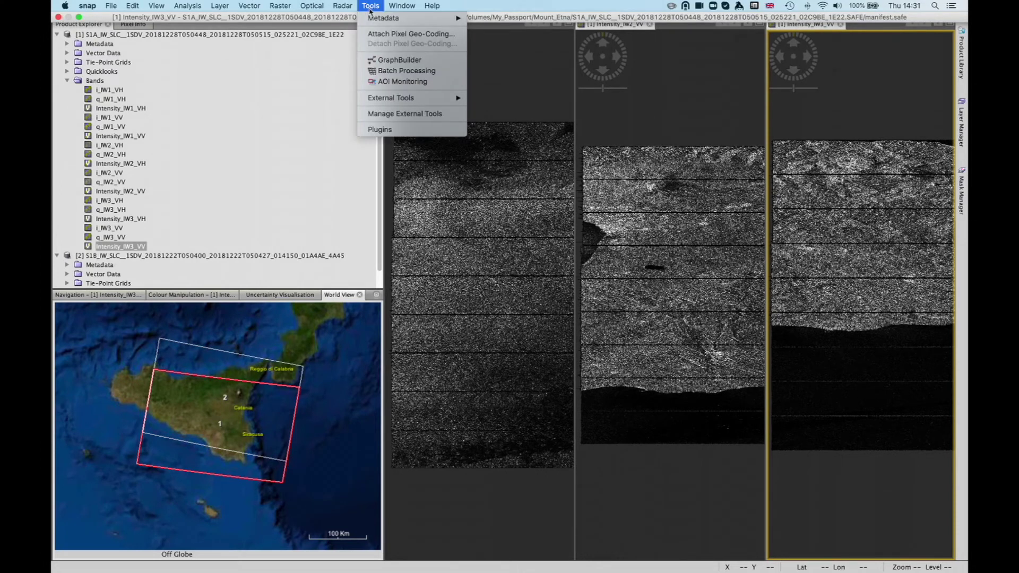
pyautogui.click(391, 60)
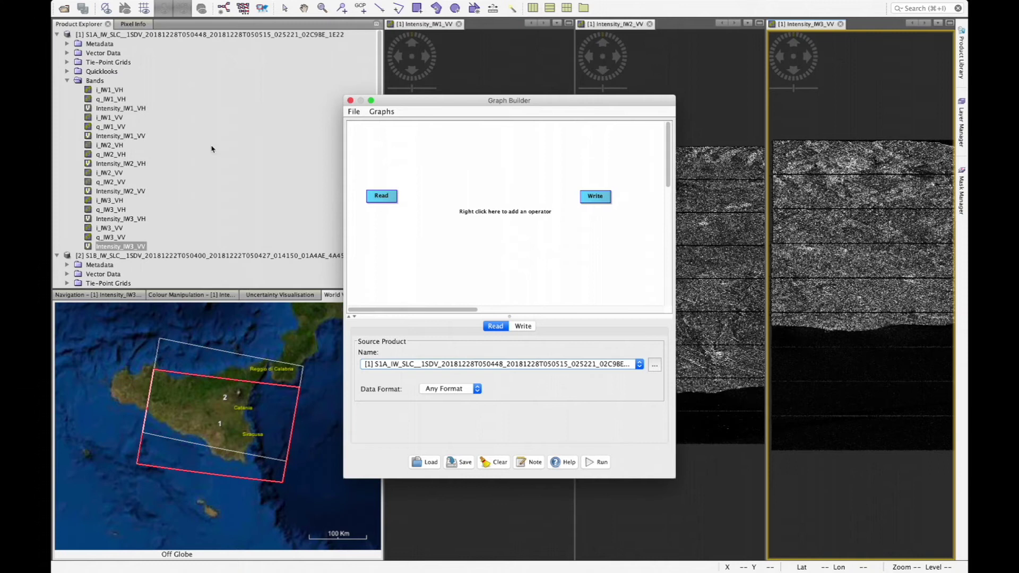
pyautogui.rightClick(595, 200)
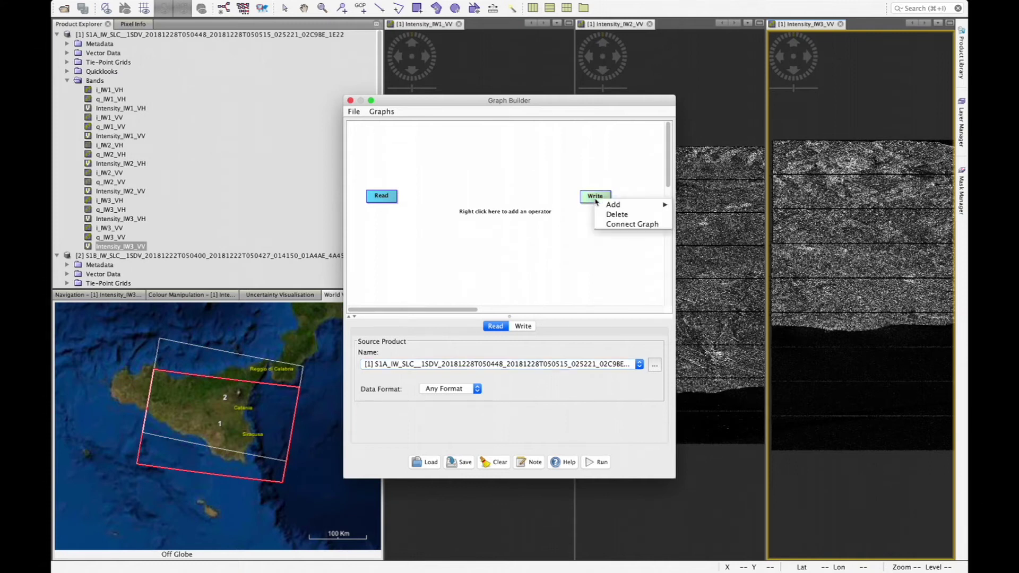
pyautogui.click(607, 215)
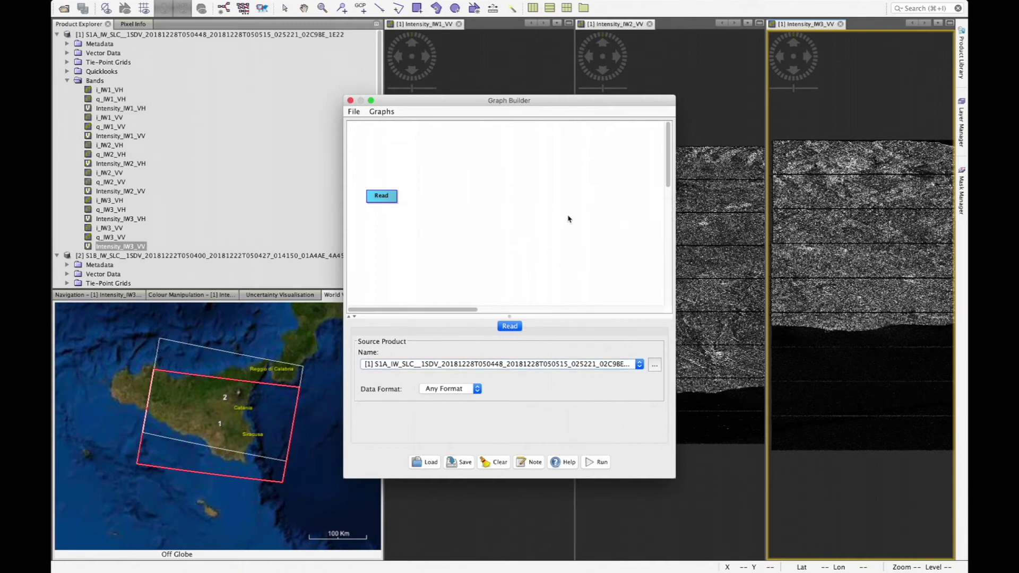
# - Add a second Read node to the graph
pyautogui.rightClick(370, 236)
pyautogui.moveTo(383, 241)
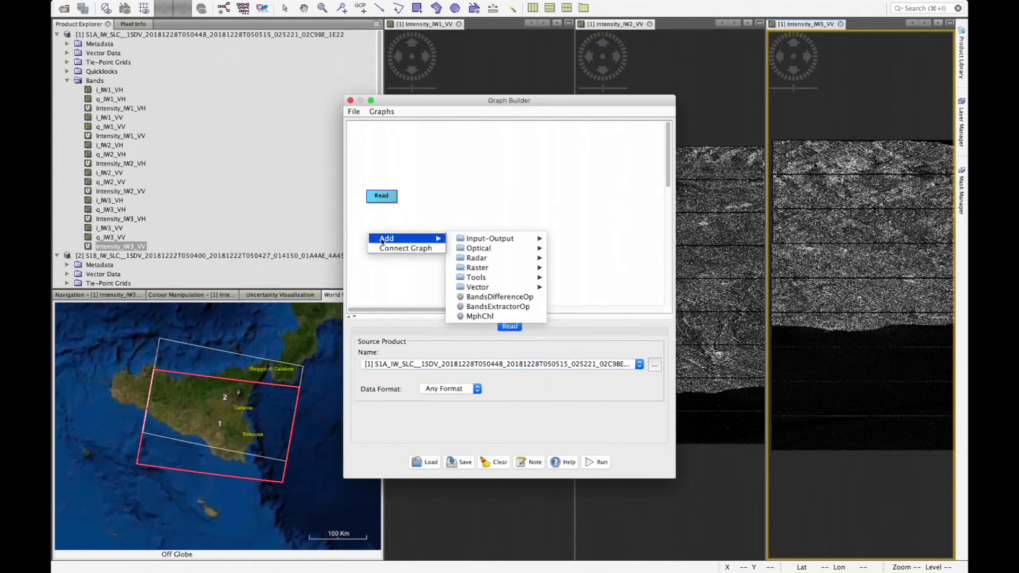
pyautogui.moveTo(457, 240)
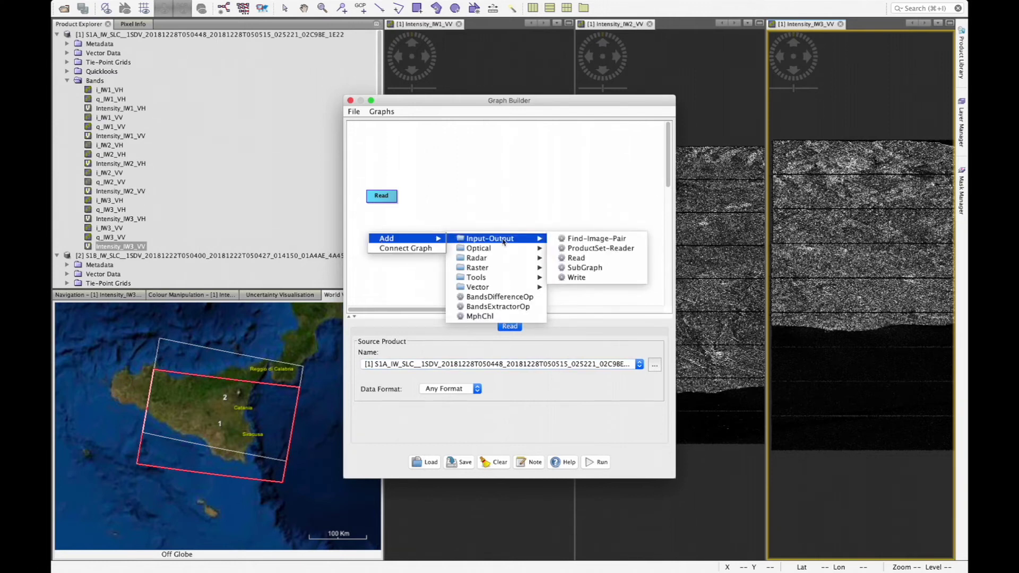
pyautogui.click(579, 259)
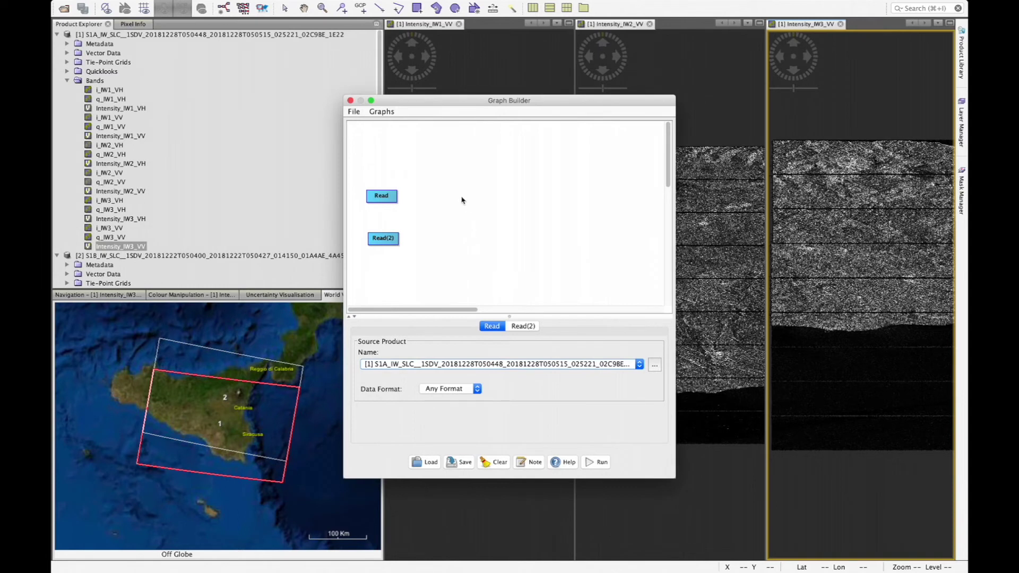
# - Add a TOPSAR-Split node beside Read, dismissing the disk-full notification
pyautogui.rightClick(430, 194)
pyautogui.moveTo(441, 200)
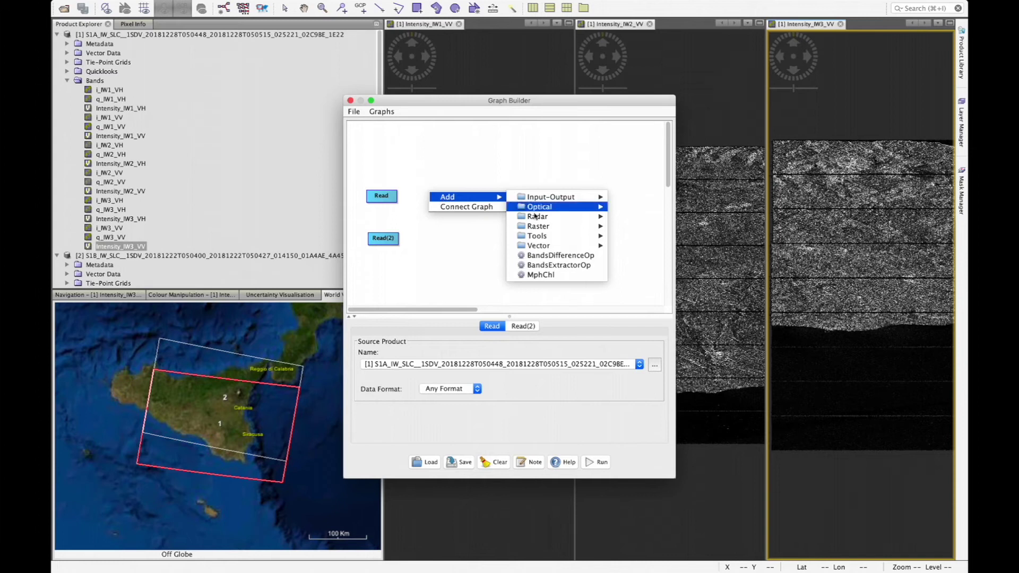
pyautogui.moveTo(579, 217)
pyautogui.moveTo(672, 297)
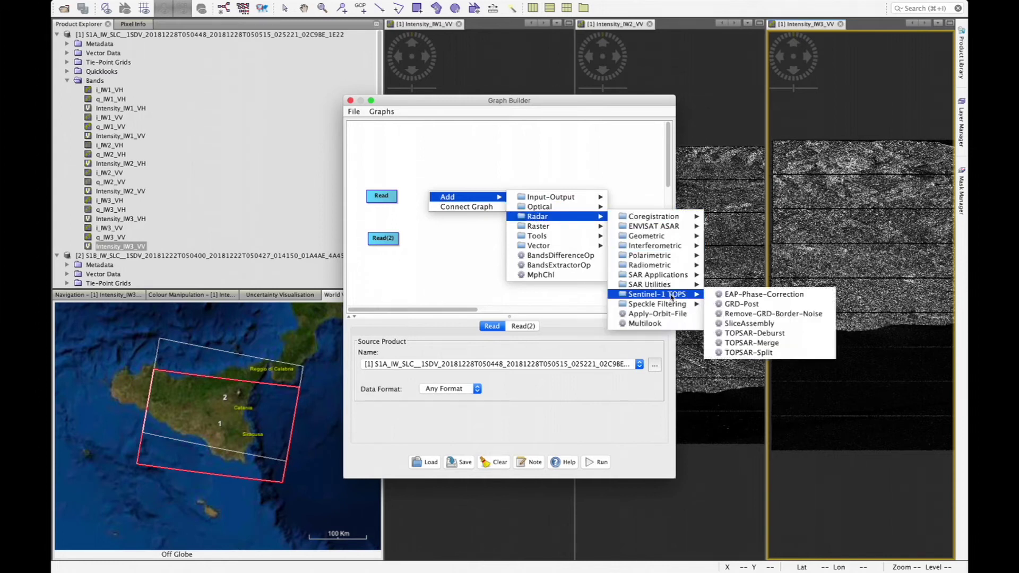
pyautogui.click(740, 353)
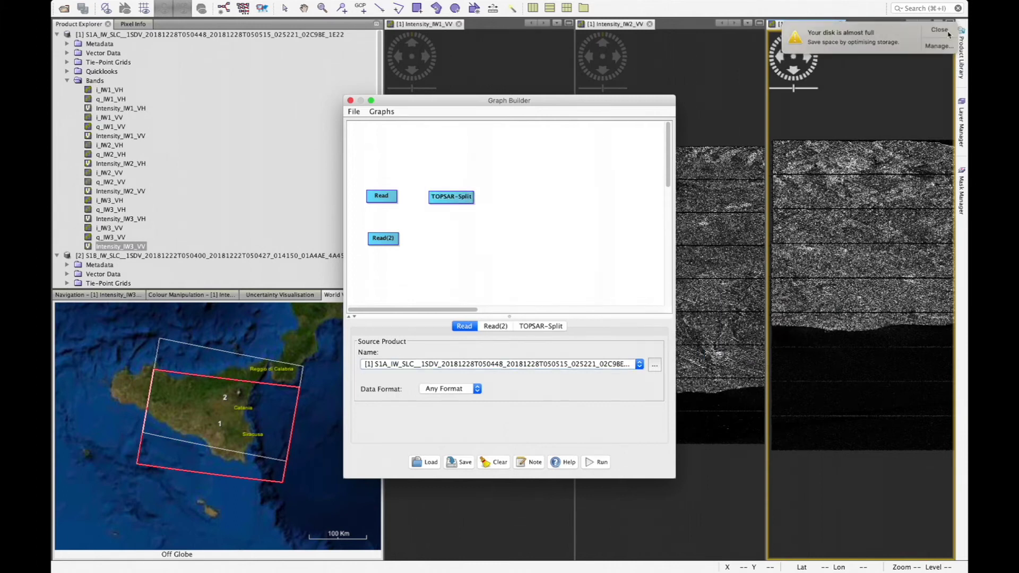
pyautogui.click(940, 30)
pyautogui.click(450, 198)
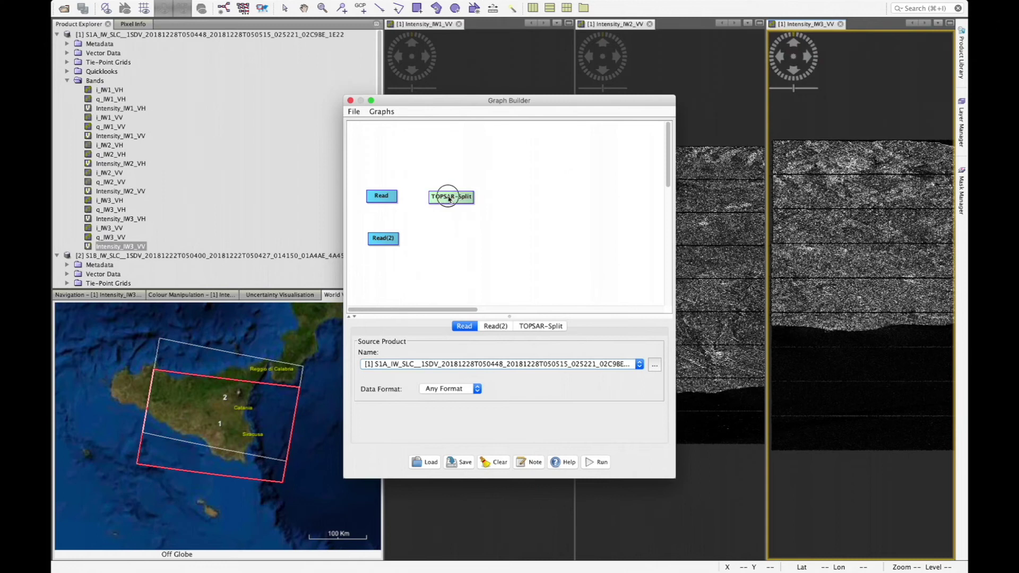
pyautogui.moveTo(450, 199); pyautogui.dragTo(449, 199)
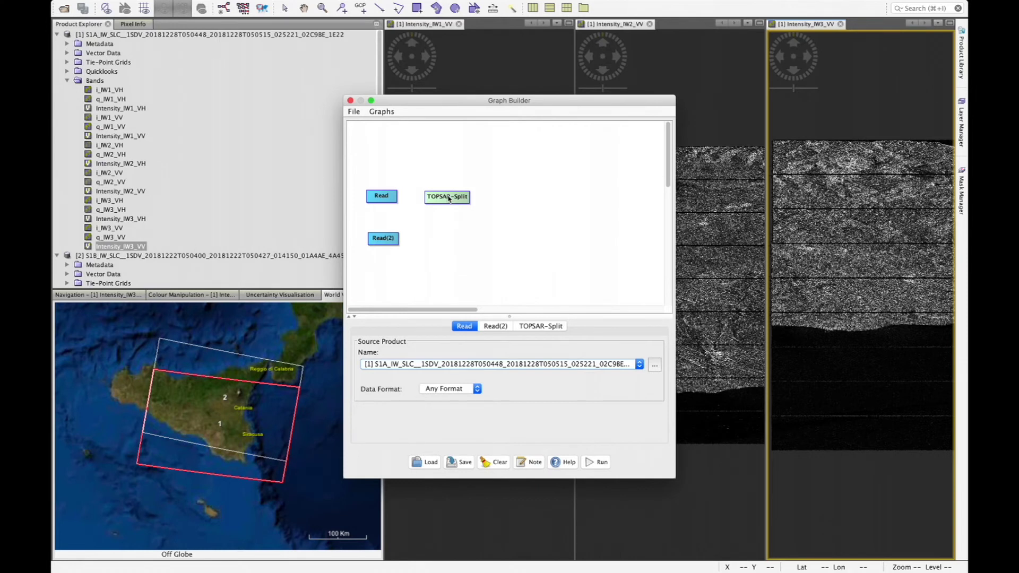
# - Add a second TOPSAR-Split node beside Read(2)
pyautogui.rightClick(427, 234)
pyautogui.moveTo(439, 239)
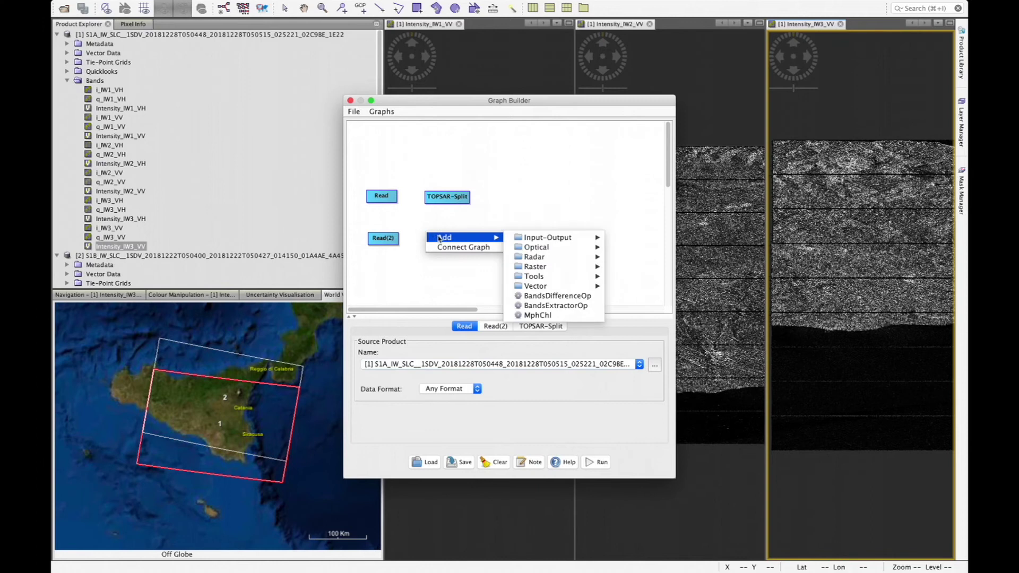
pyautogui.moveTo(548, 288)
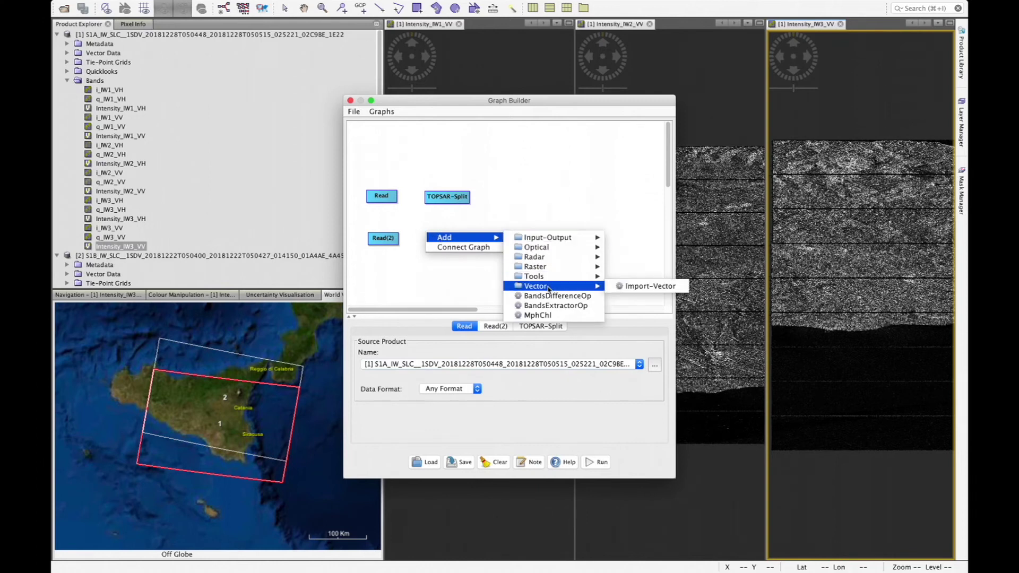
pyautogui.moveTo(553, 257)
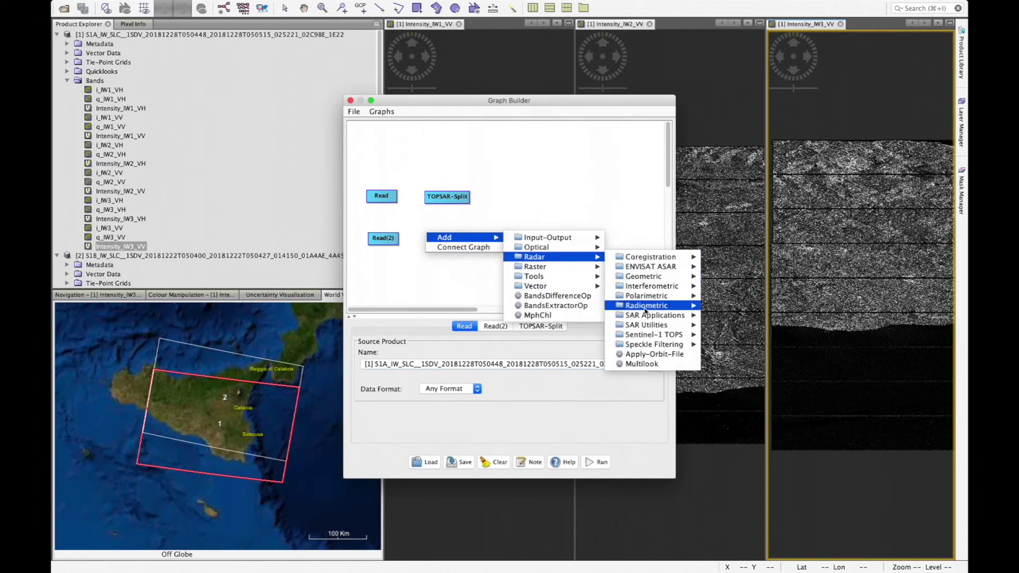
pyautogui.moveTo(648, 334)
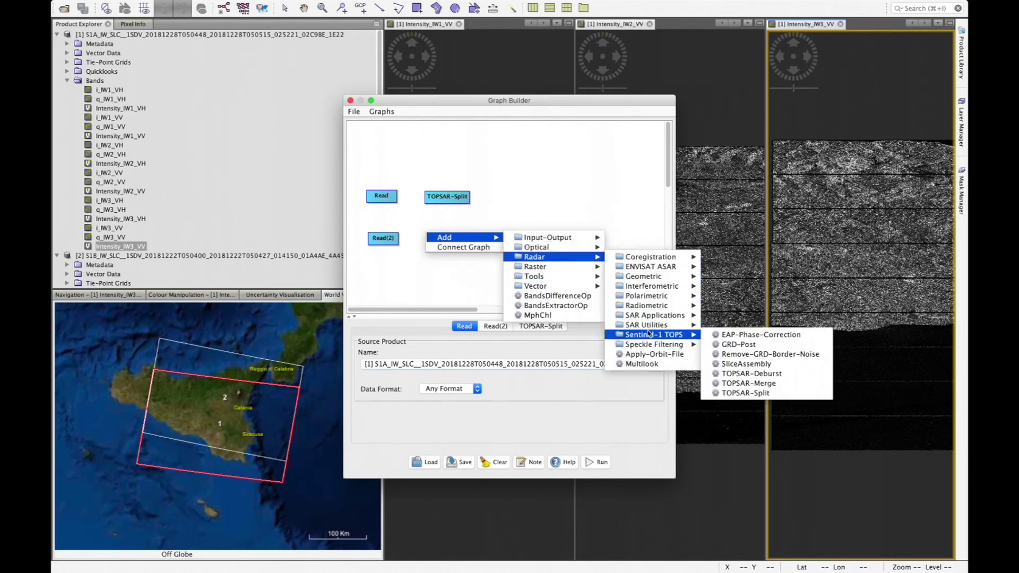
pyautogui.click(760, 394)
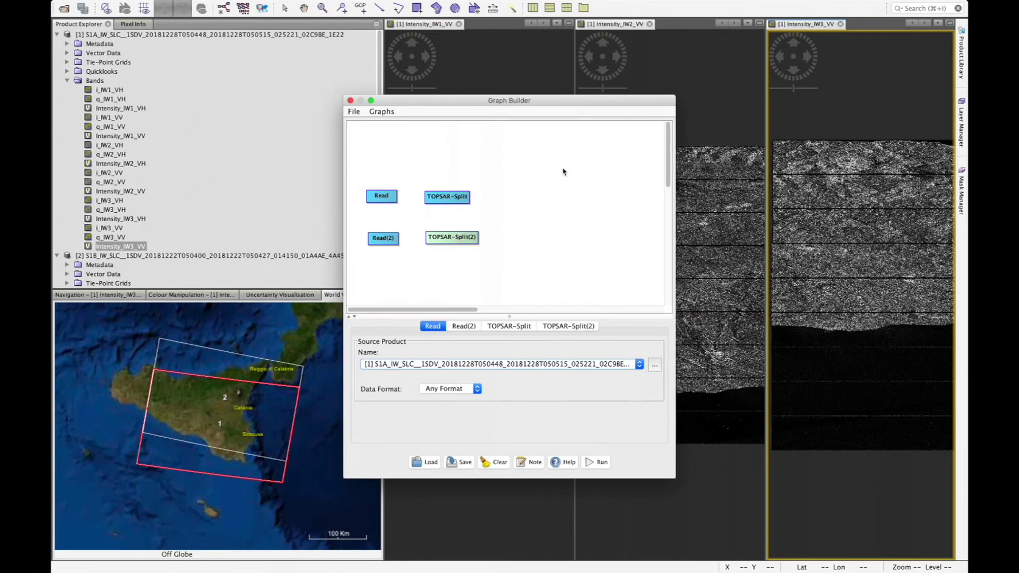
# - Add two Apply-Orbit-File nodes from the Radar operators
pyautogui.rightClick(503, 194)
pyautogui.moveTo(521, 200)
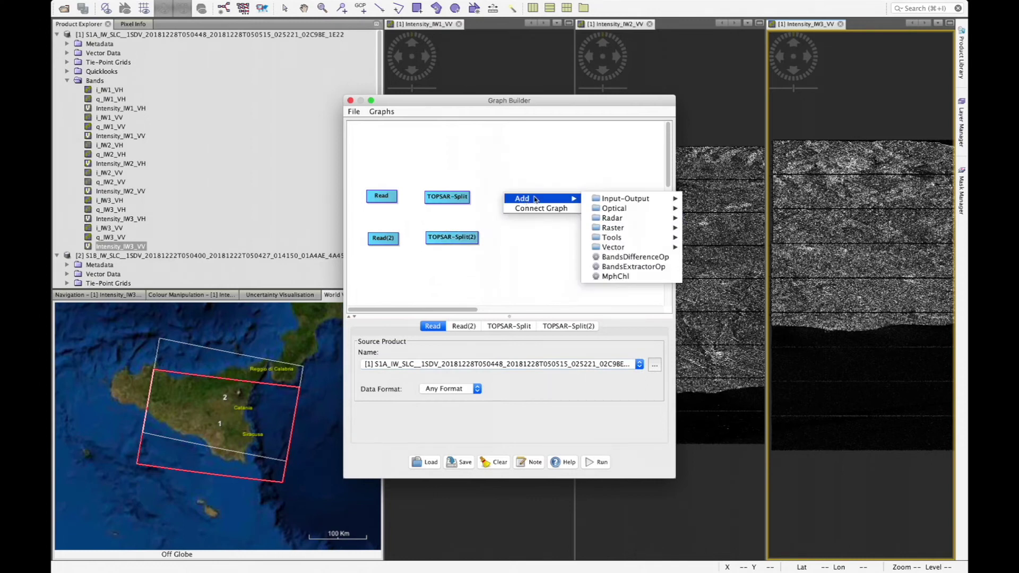
pyautogui.moveTo(609, 221)
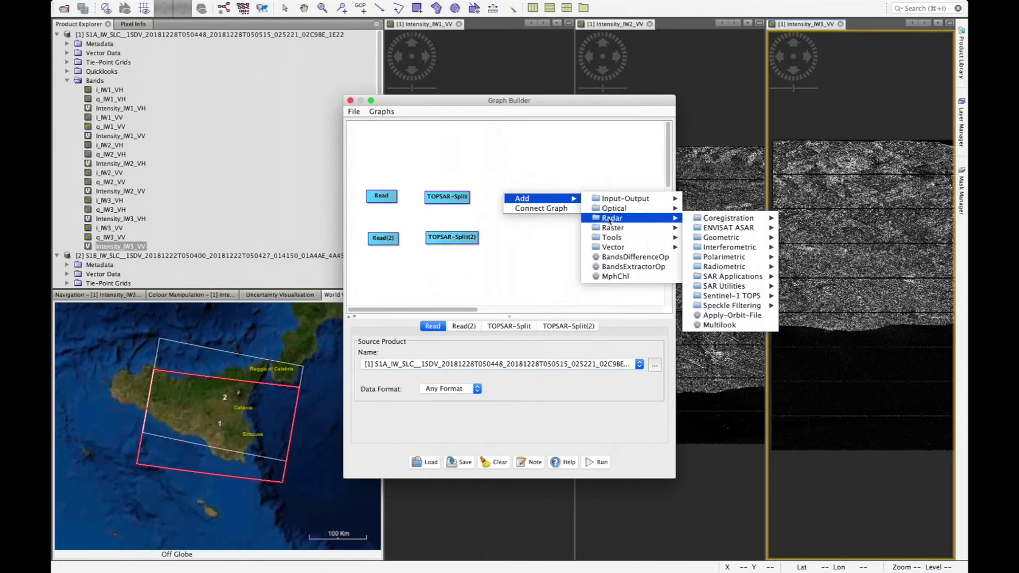
pyautogui.click(751, 317)
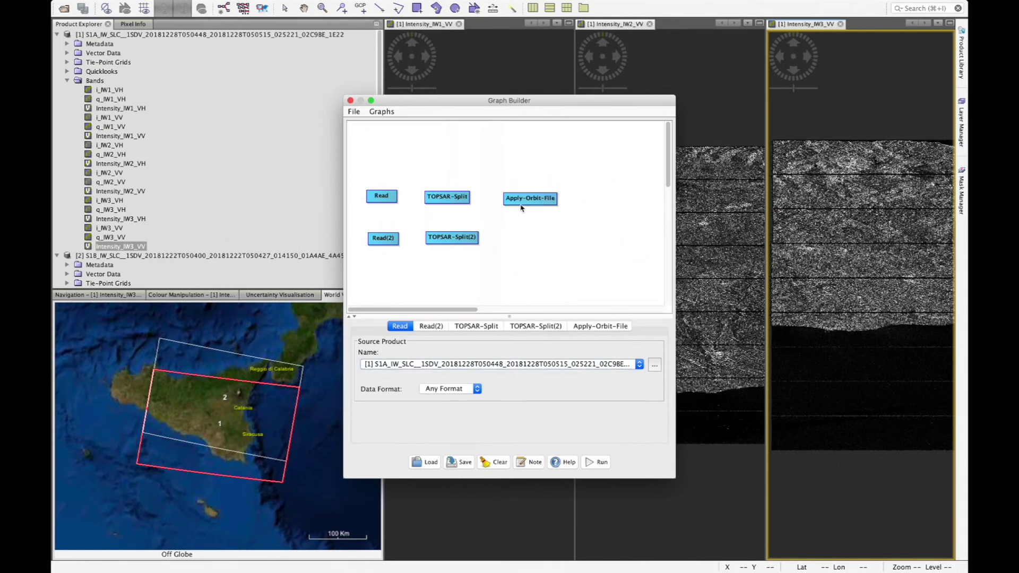
pyautogui.rightClick(506, 233)
pyautogui.moveTo(520, 237)
pyautogui.moveTo(632, 240)
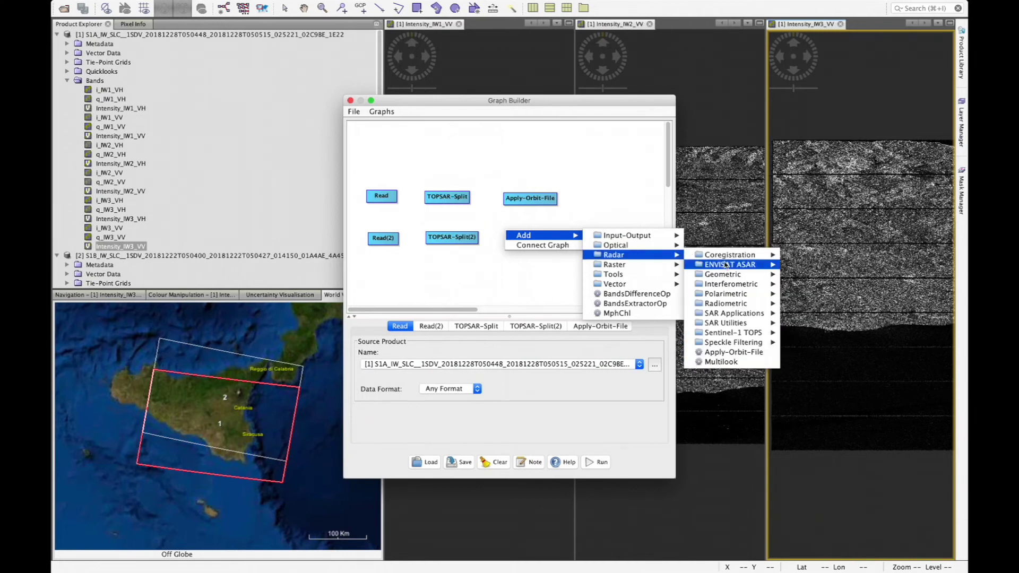
pyautogui.click(749, 352)
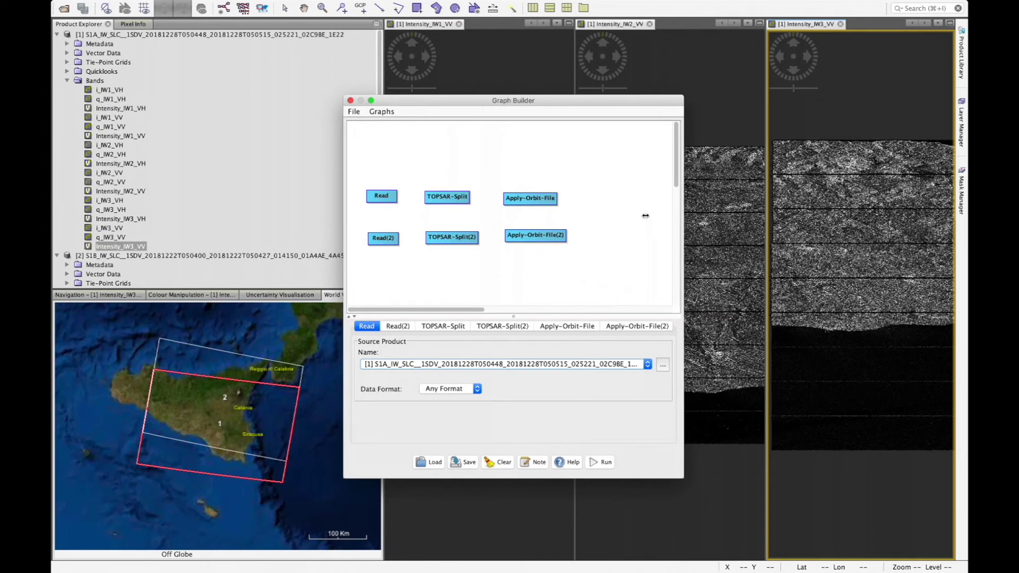
# - Add a Back-Geocoding node from Radar > Coregistration > S-1 TOPS Coregistration
pyautogui.rightClick(597, 213)
pyautogui.moveTo(607, 217)
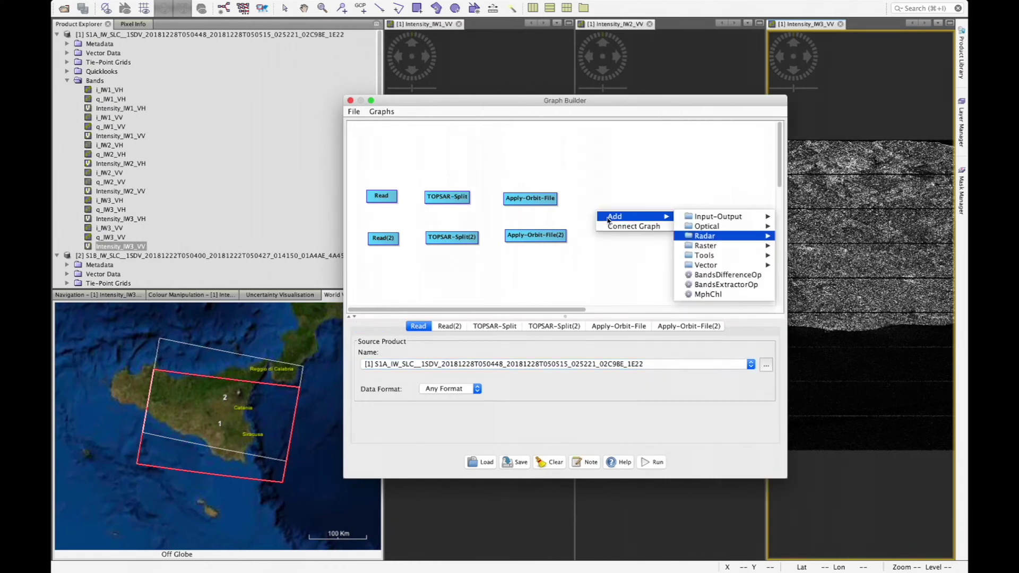
pyautogui.moveTo(712, 219)
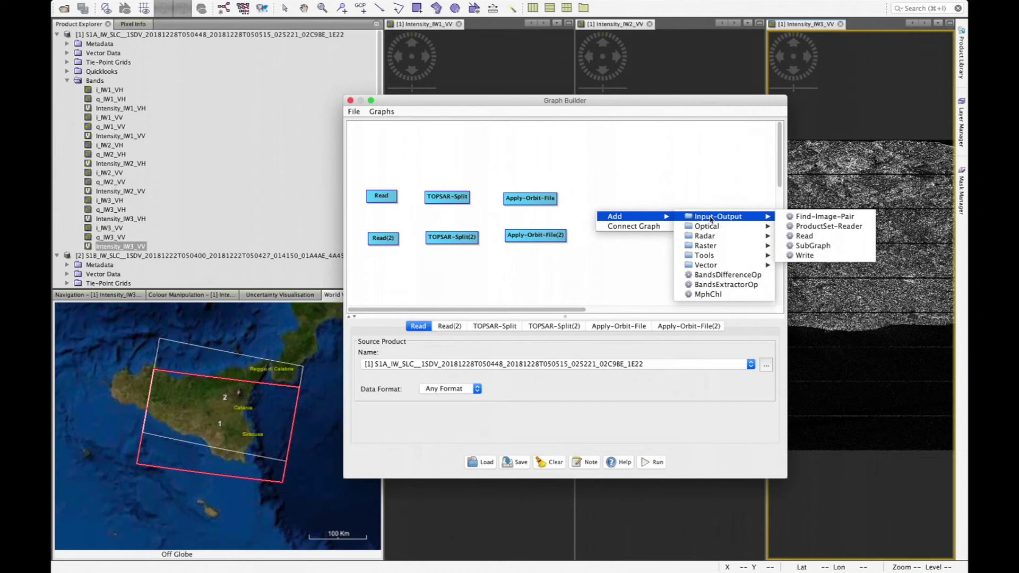
pyautogui.moveTo(713, 238)
pyautogui.moveTo(802, 240)
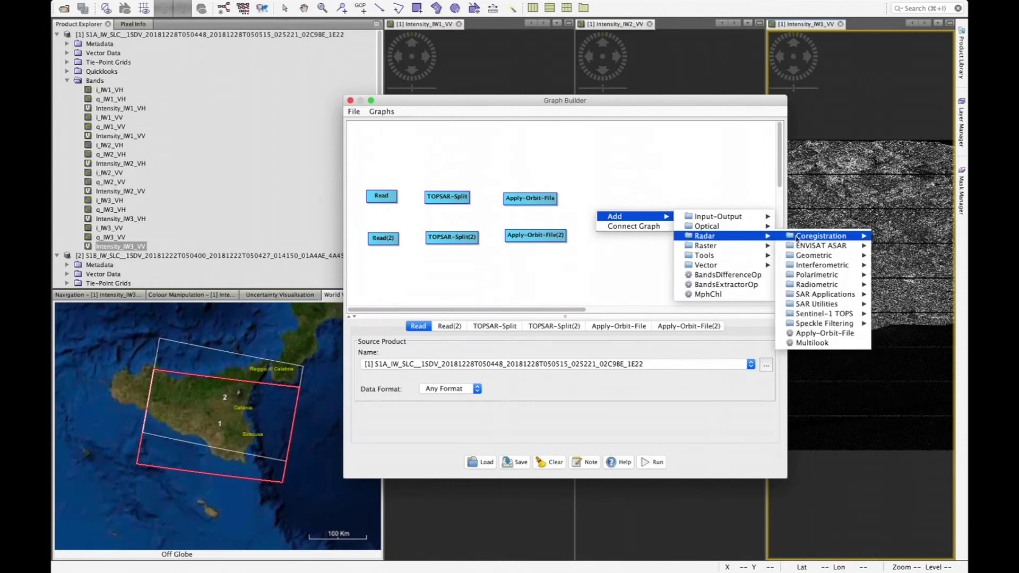
pyautogui.moveTo(768, 240)
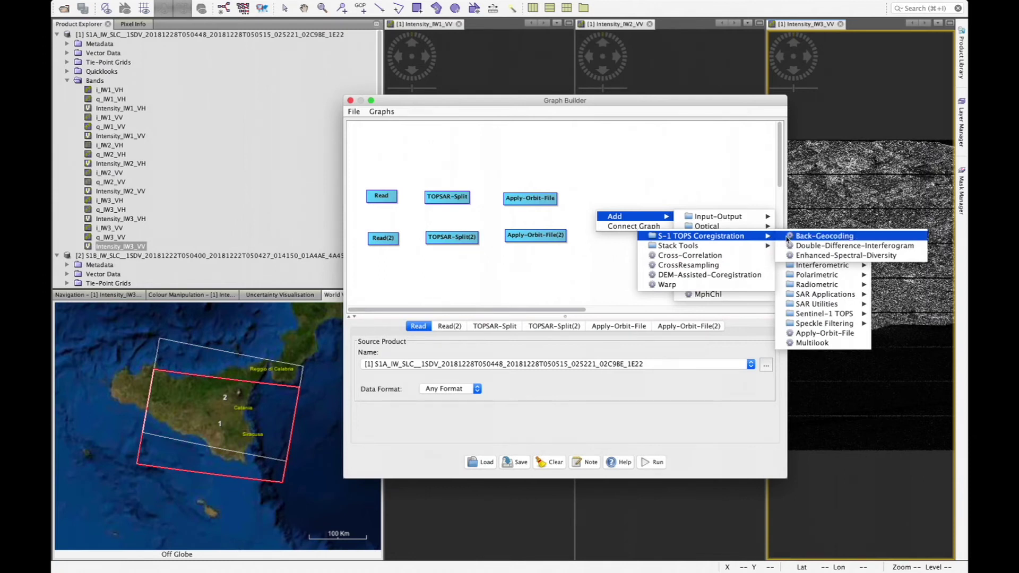
pyautogui.click(786, 237)
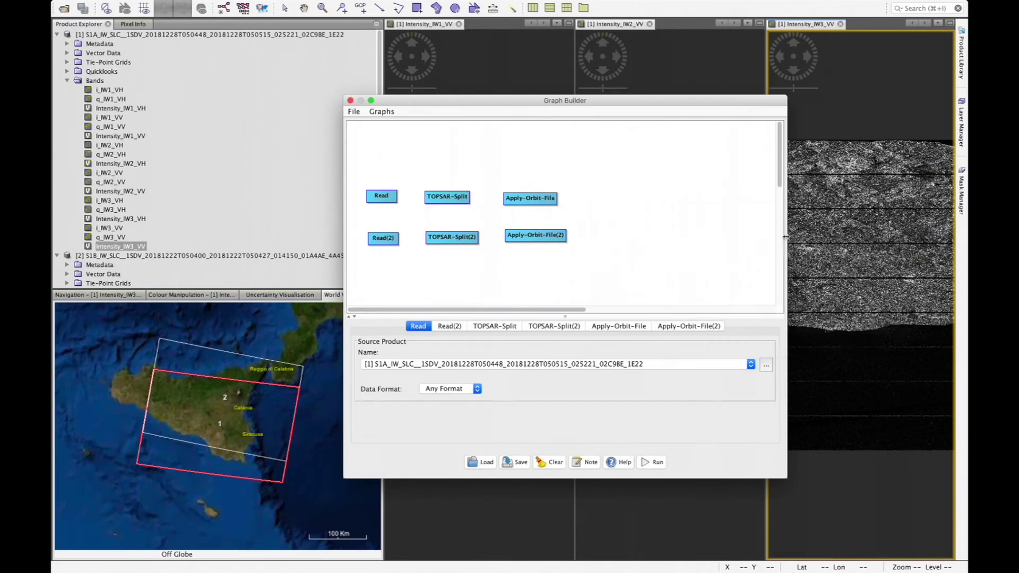
# - Add a Write node from Input-Output at the end of the graph
pyautogui.rightClick(679, 213)
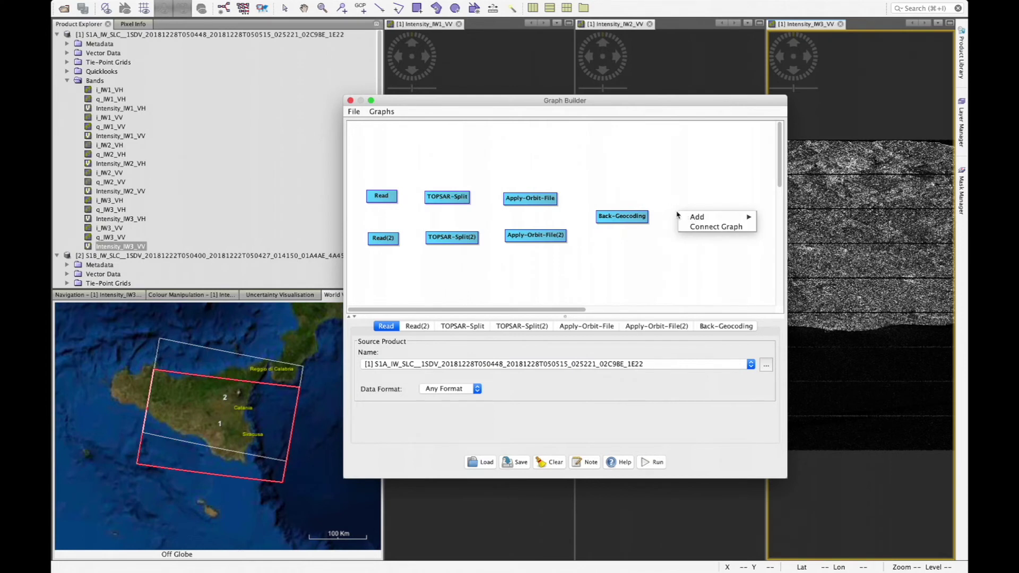
pyautogui.click(677, 215)
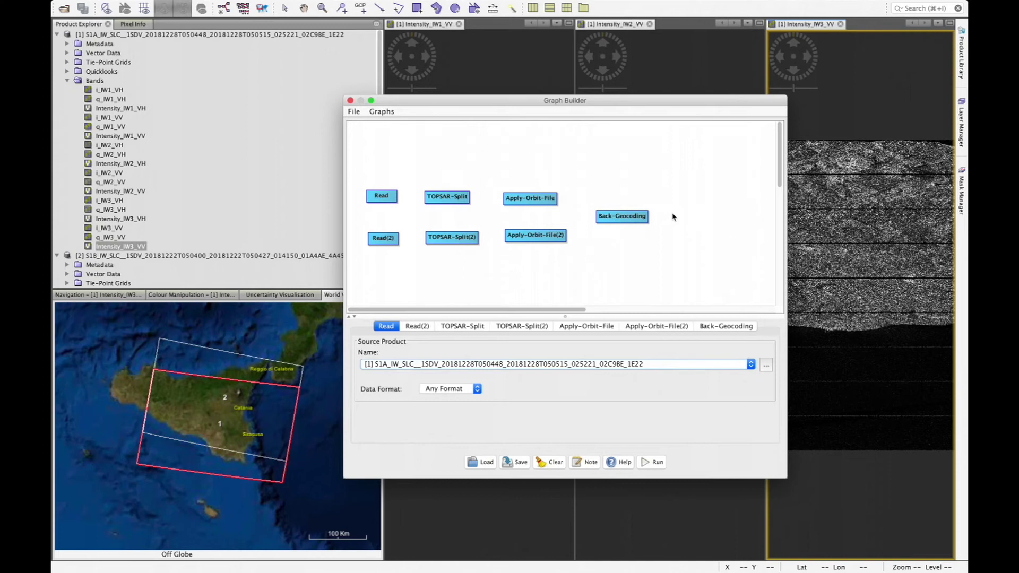
pyautogui.rightClick(673, 217)
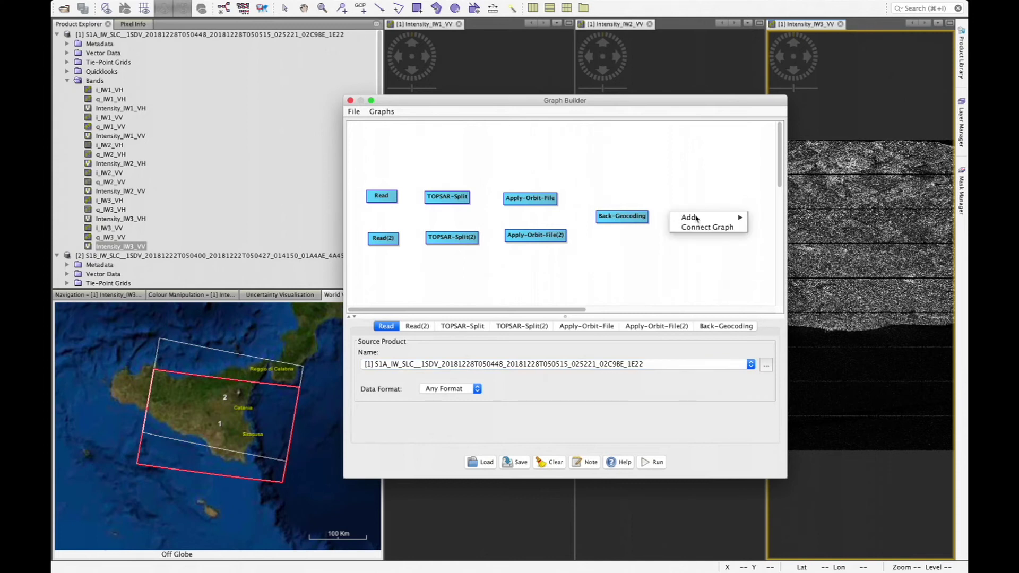
pyautogui.moveTo(771, 221)
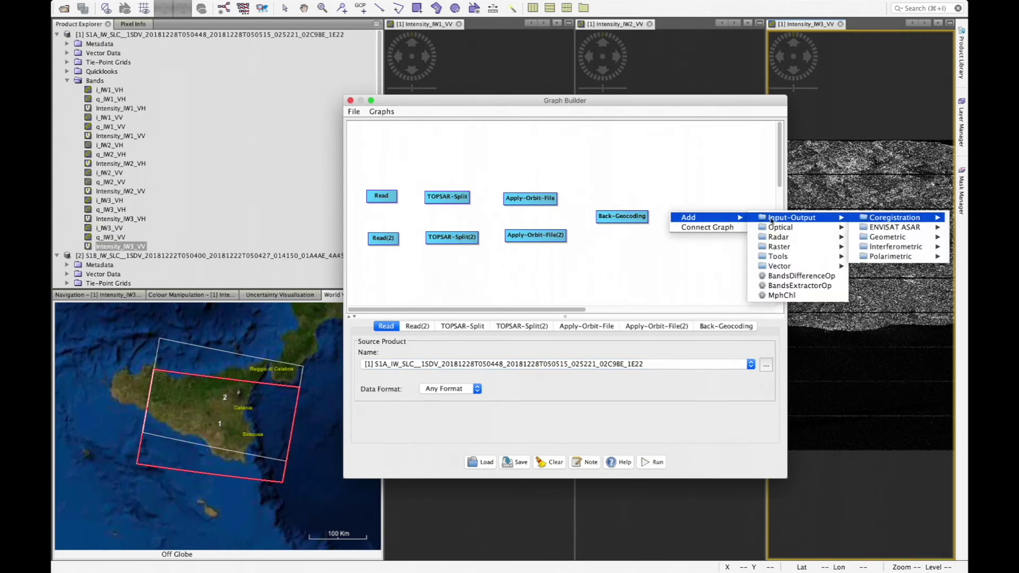
pyautogui.click(886, 259)
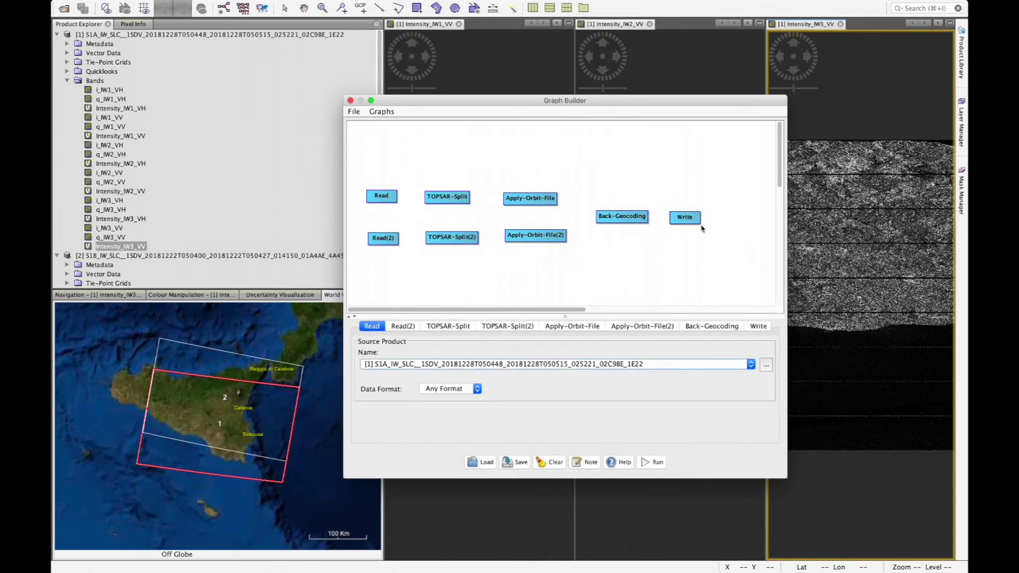
# - Link both Reads to their TOPSAR-Splits and Apply-Orbit-Files, and Apply-Orbit-File into Back-Geocoding
pyautogui.click(397, 199)
pyautogui.moveTo(397, 199); pyautogui.dragTo(428, 199)
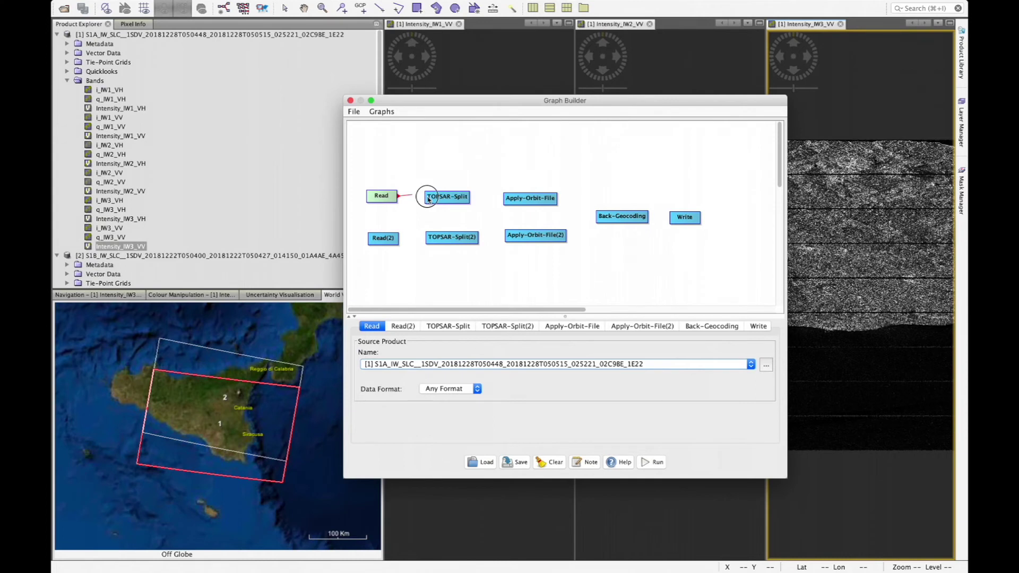
pyautogui.moveTo(428, 200); pyautogui.dragTo(428, 199)
pyautogui.moveTo(399, 241); pyautogui.dragTo(433, 240)
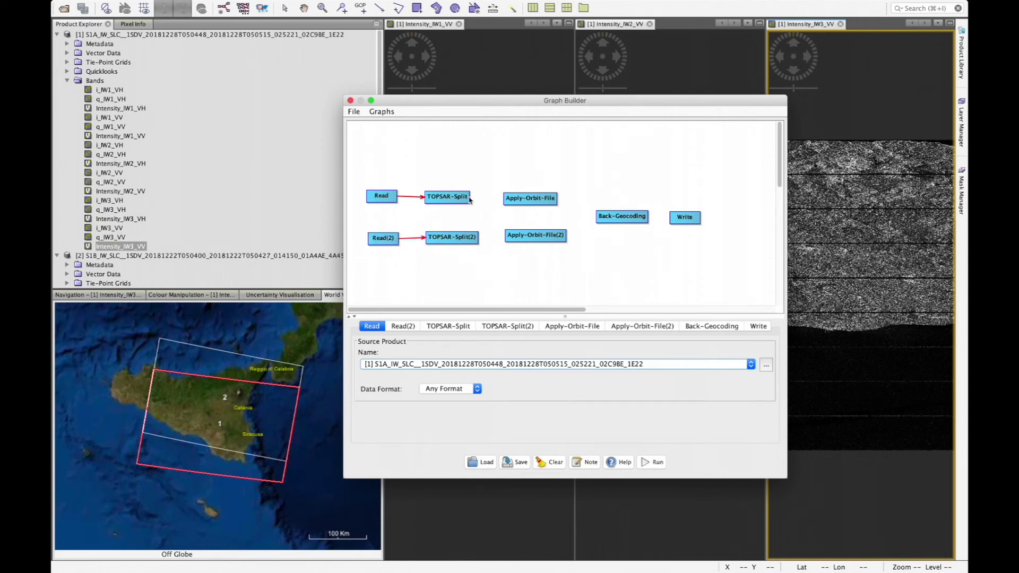
pyautogui.moveTo(470, 199); pyautogui.dragTo(508, 200)
pyautogui.moveTo(481, 237); pyautogui.dragTo(512, 237)
pyautogui.moveTo(559, 199)
pyautogui.mouseDown()
pyautogui.moveTo(600, 219)
pyautogui.moveTo(567, 238)
pyautogui.moveTo(618, 220)
pyautogui.moveTo(675, 220)
pyautogui.mouseUp()
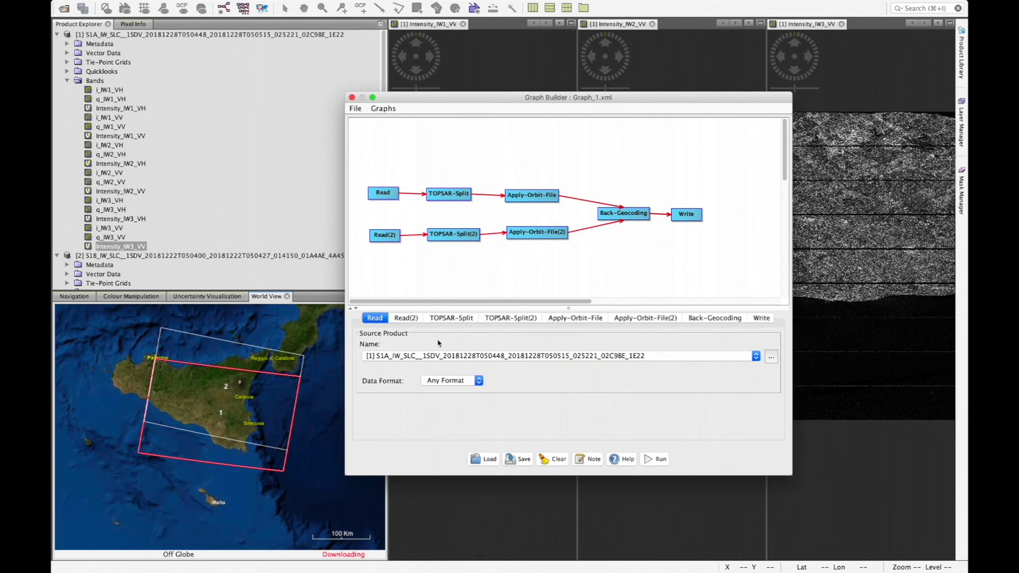
# - Set Read's source to product [2] and Read(2)'s source to the S1A product [1]
pyautogui.click(466, 358)
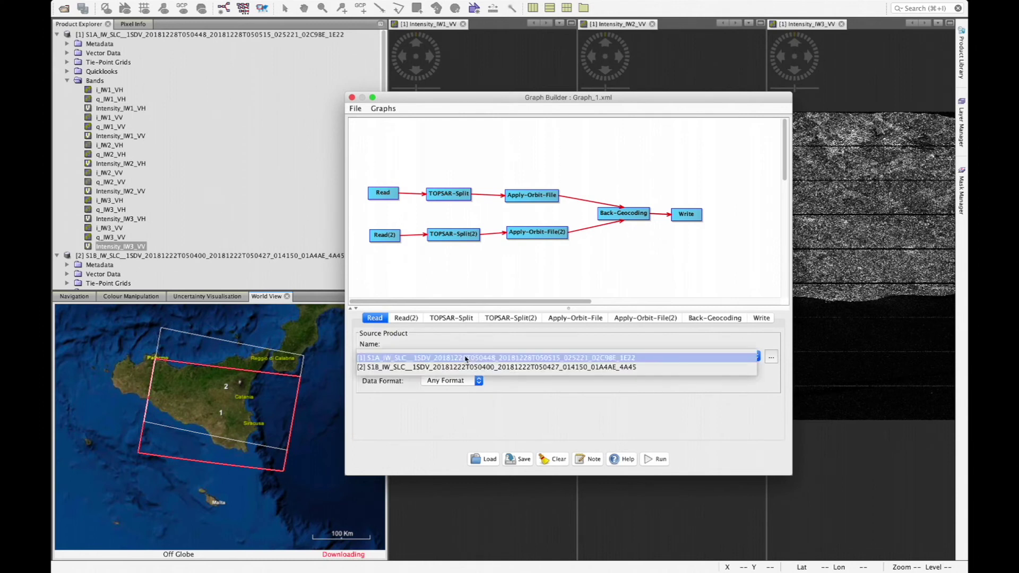
pyautogui.click(466, 370)
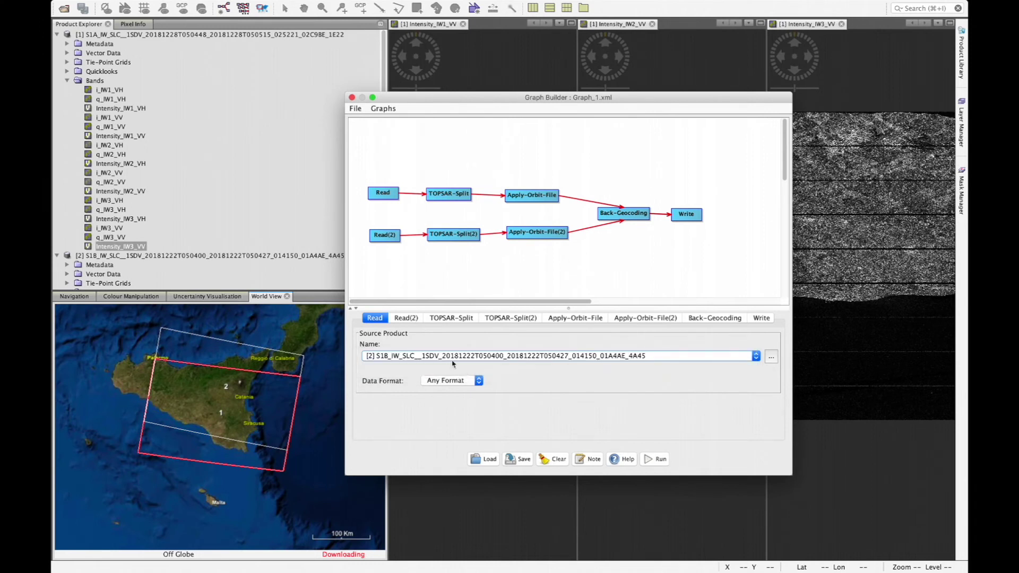
pyautogui.click(406, 319)
pyautogui.click(433, 358)
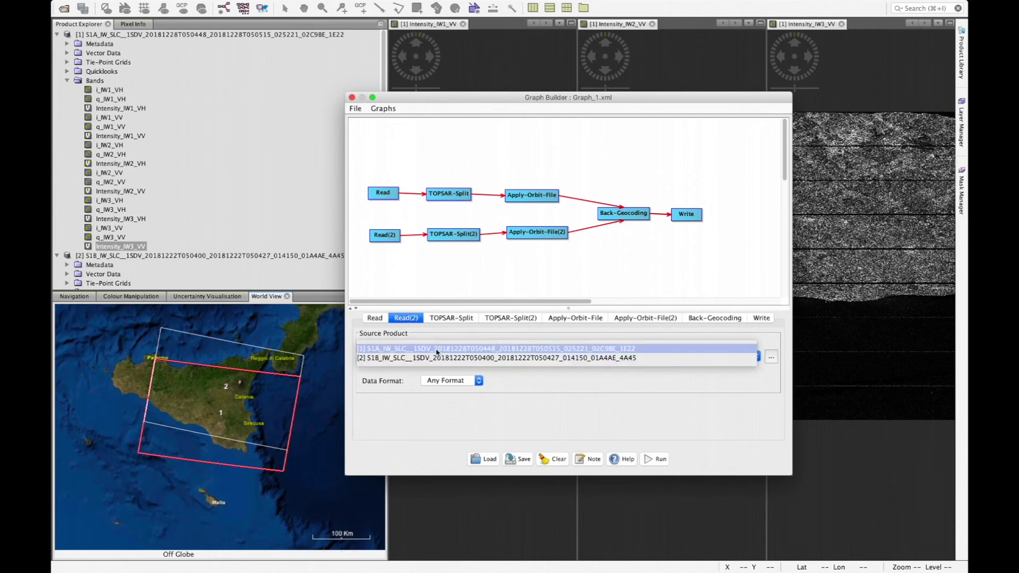
pyautogui.click(436, 350)
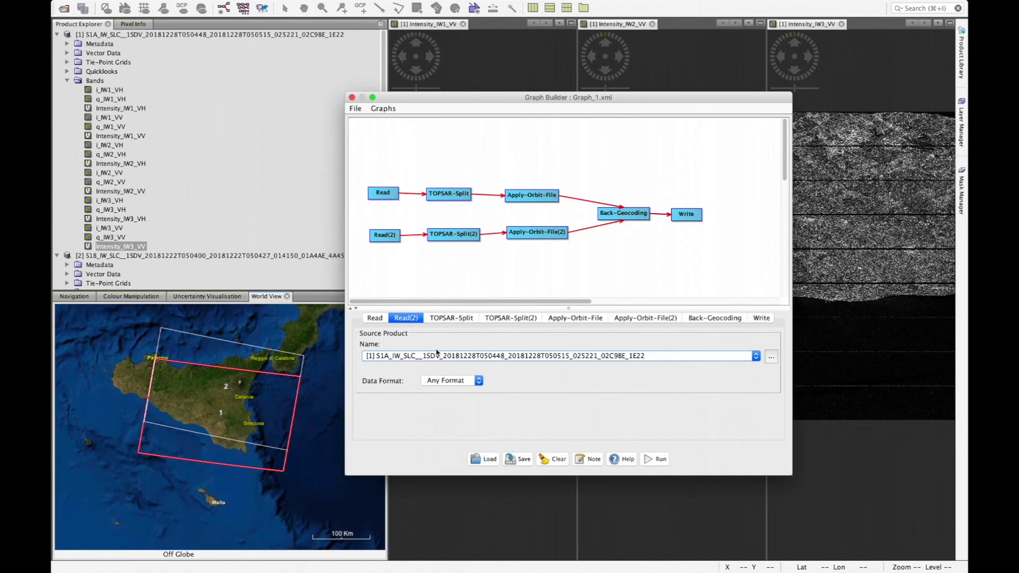
pyautogui.click(377, 320)
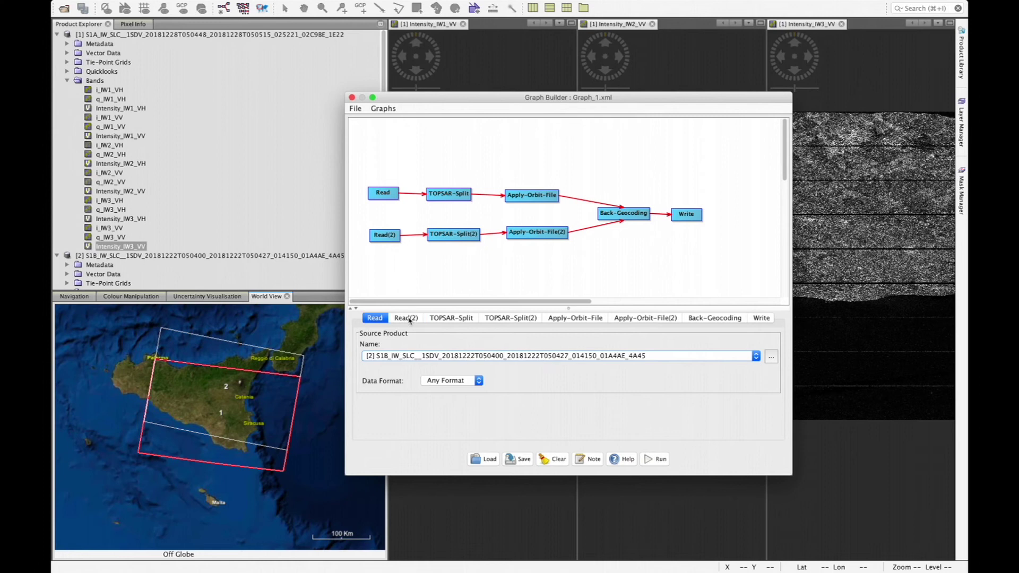
pyautogui.click(458, 319)
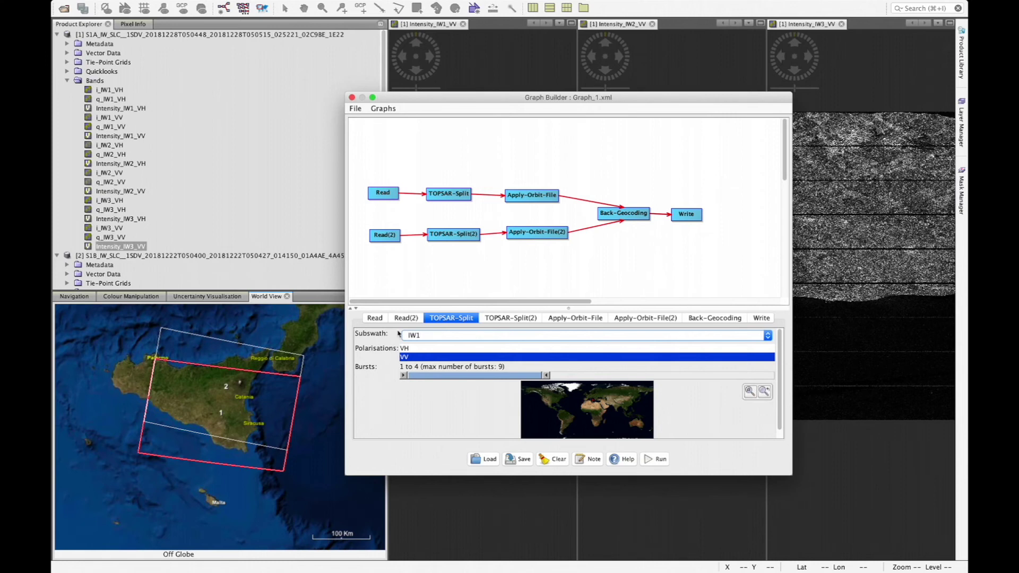
# - Zoom the burst map onto Sicily and limit the IW1 split to bursts 3 to 6
pyautogui.click(750, 392)
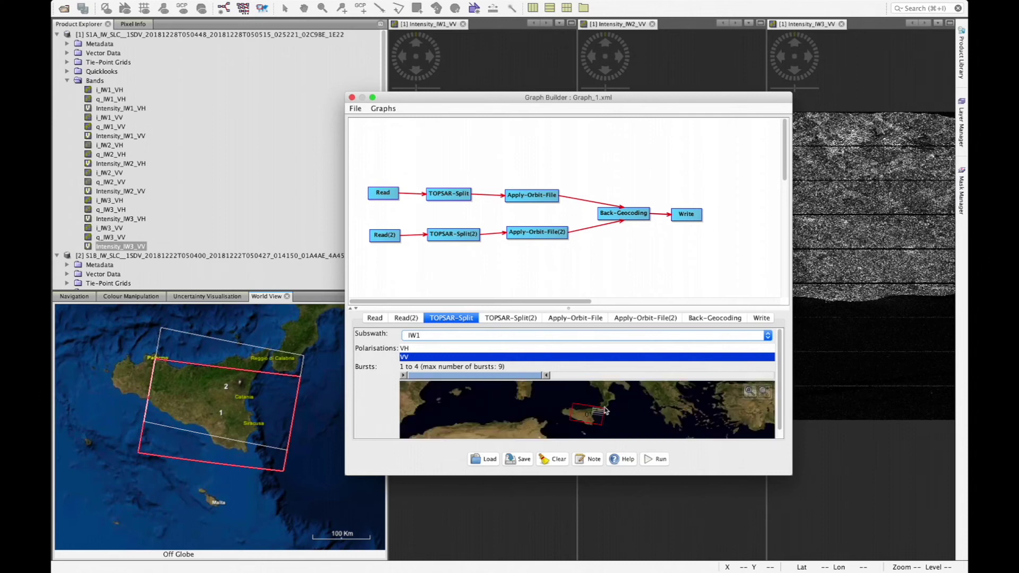
pyautogui.scroll(3, 596, 420)
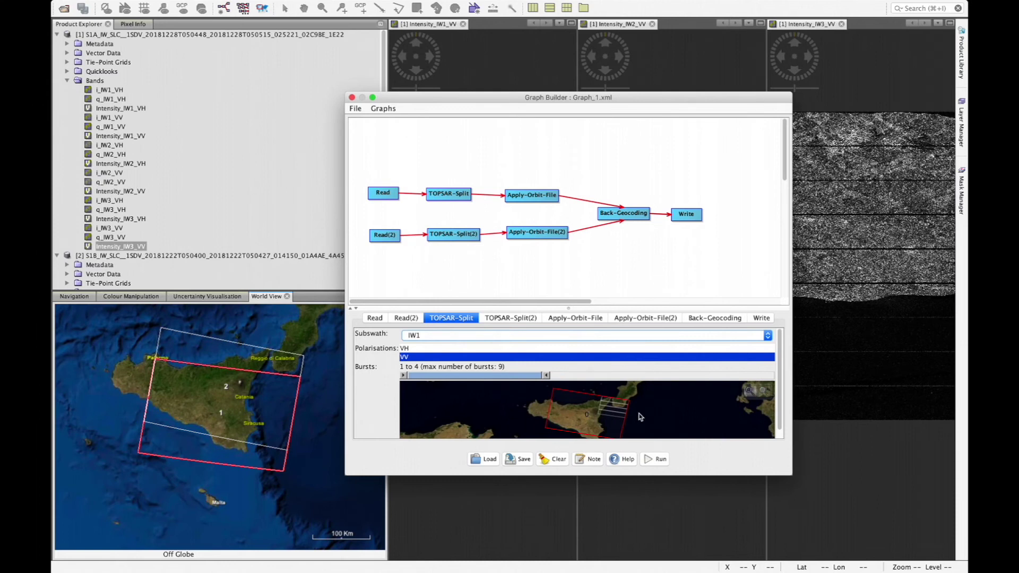
pyautogui.scroll(1, 620, 420)
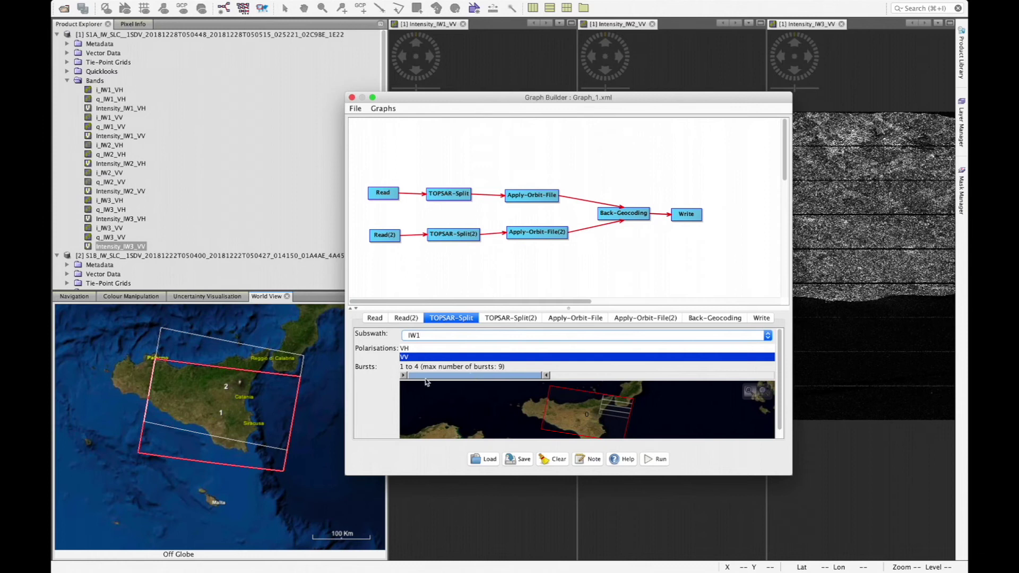
pyautogui.moveTo(404, 376); pyautogui.dragTo(484, 378)
pyautogui.moveTo(549, 377); pyautogui.dragTo(611, 376)
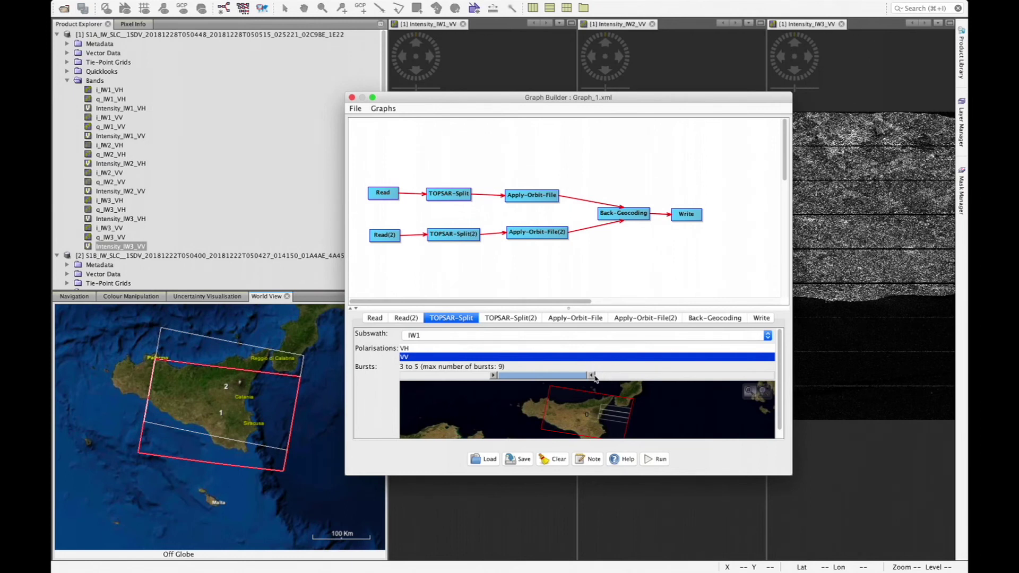
pyautogui.moveTo(592, 376); pyautogui.dragTo(636, 375)
# - Limit the second TOPSAR-Split to bursts 1 through 4 using the zoomed burst map
pyautogui.click(514, 317)
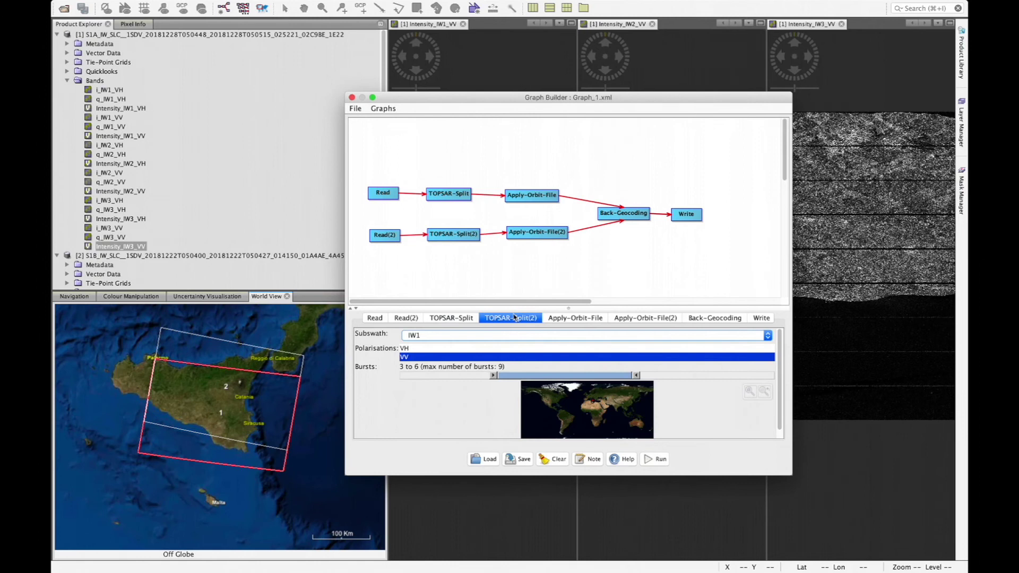
pyautogui.click(764, 393)
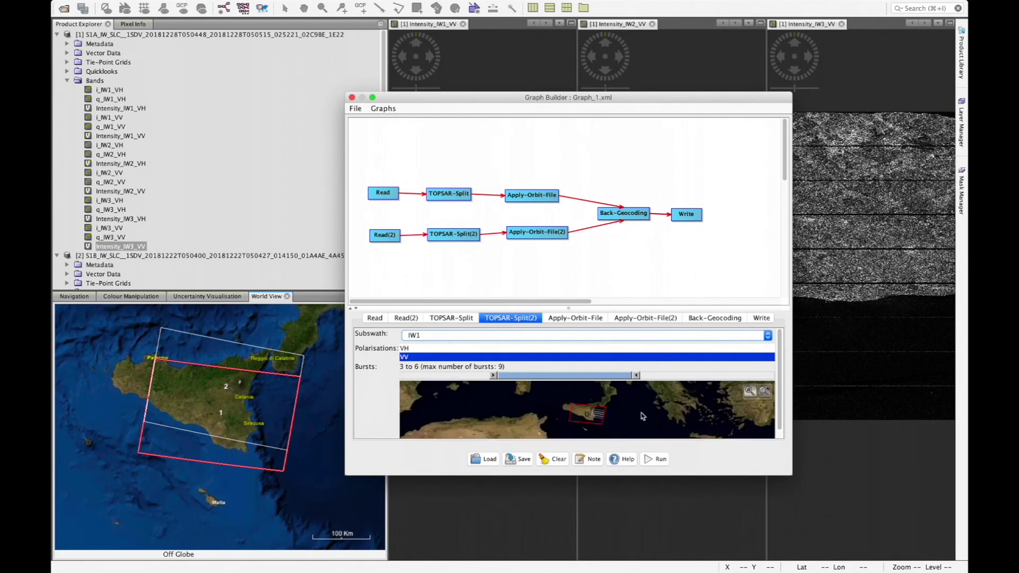
pyautogui.scroll(3, 613, 417)
pyautogui.scroll(2, 613, 417)
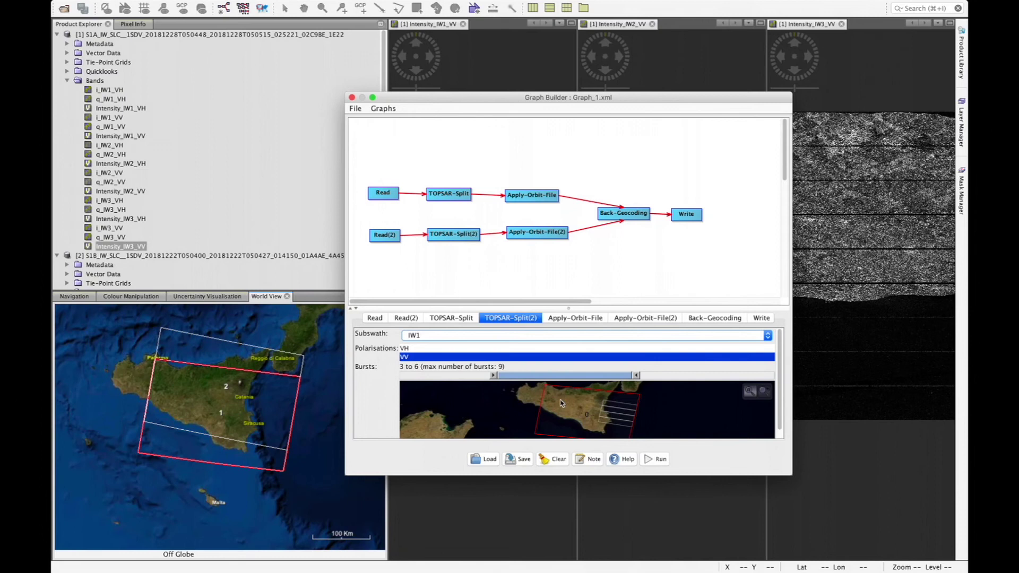
pyautogui.moveTo(493, 375); pyautogui.dragTo(404, 375)
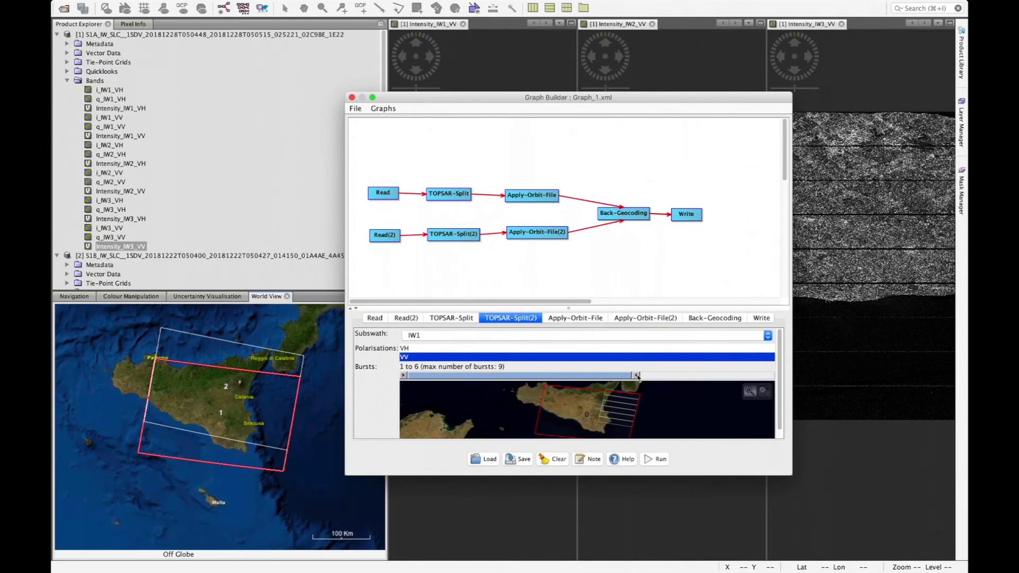
pyautogui.moveTo(635, 376); pyautogui.dragTo(549, 375)
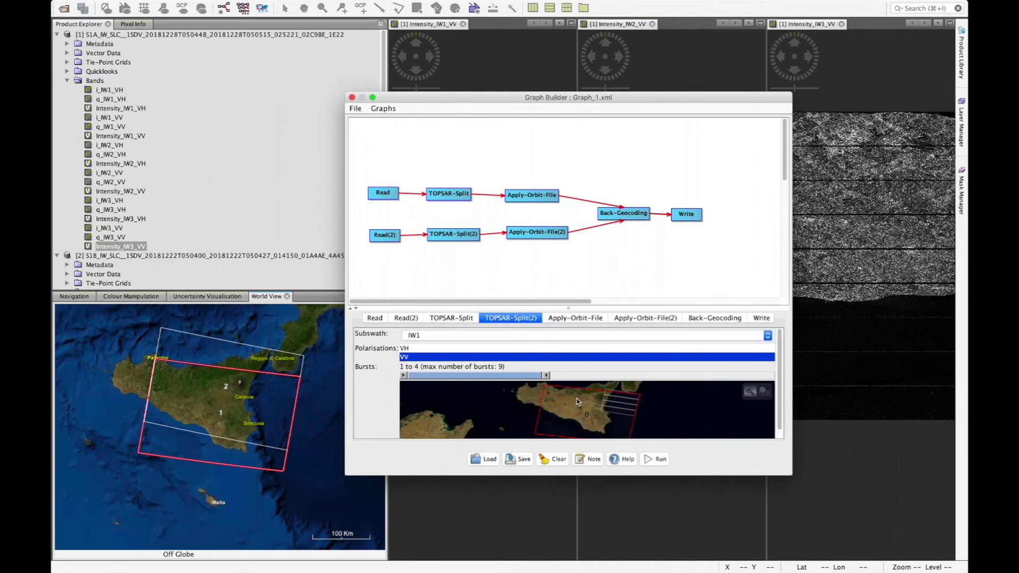
# - Compare its burst range with the first TOPSAR-Split, then review the Apply-Orbit-File settings
pyautogui.click(452, 319)
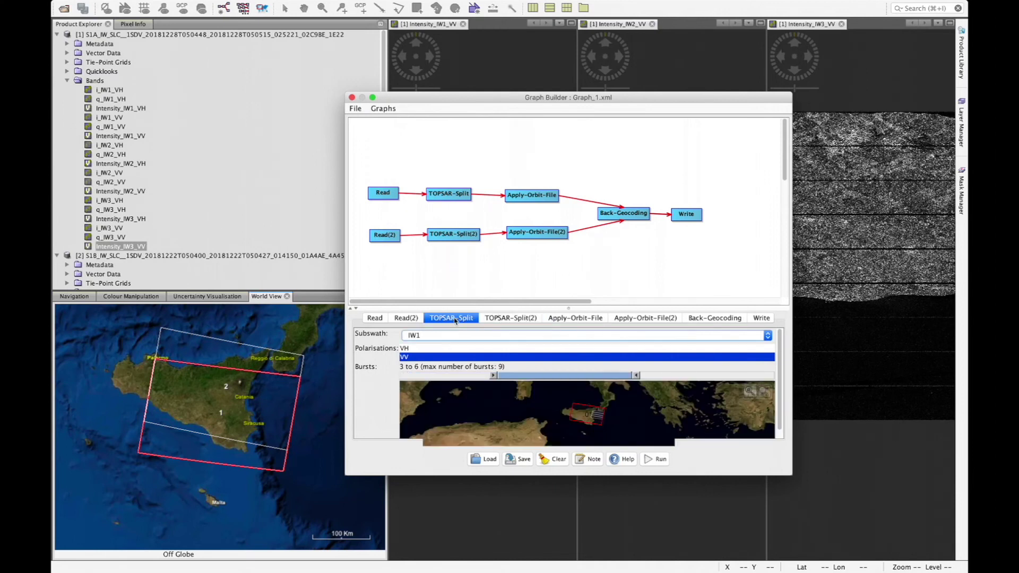
pyautogui.scroll(3, 608, 421)
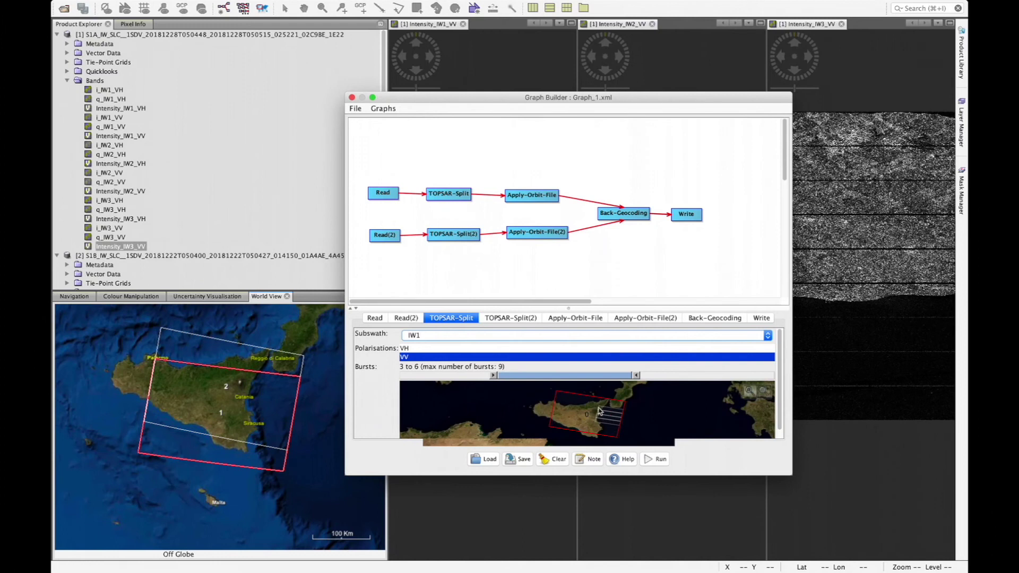
pyautogui.click(509, 318)
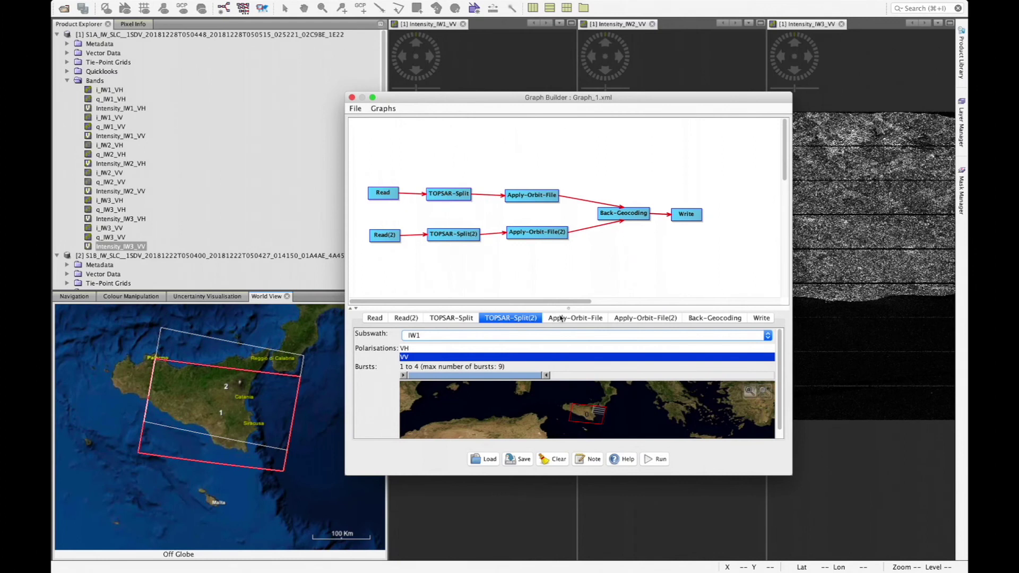
pyautogui.click(577, 319)
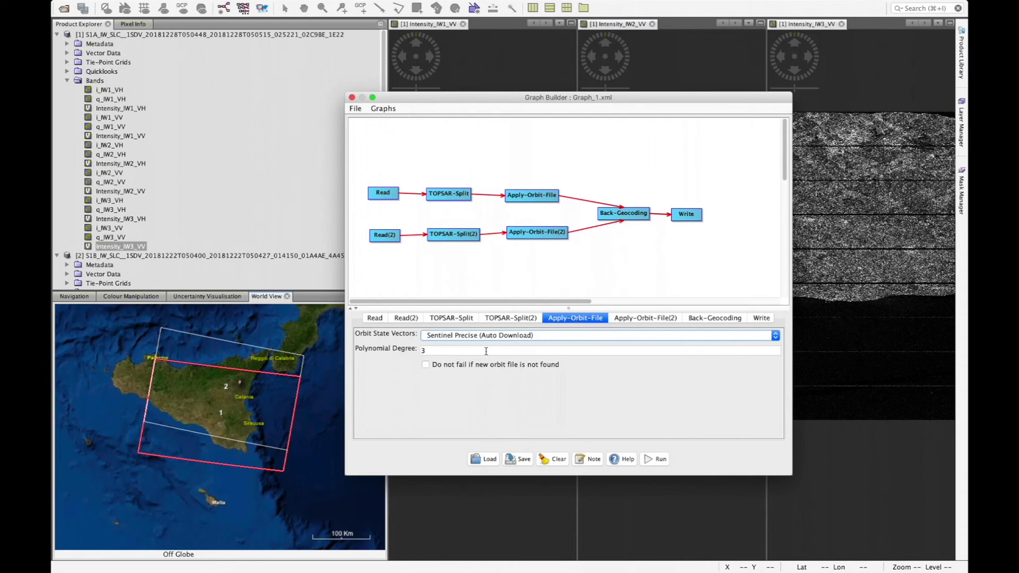
# - Review Apply-Orbit-File(2), Back-Geocoding, and the Write target IW1_Orb_Stack in BEAM-DIMAP
pyautogui.click(642, 318)
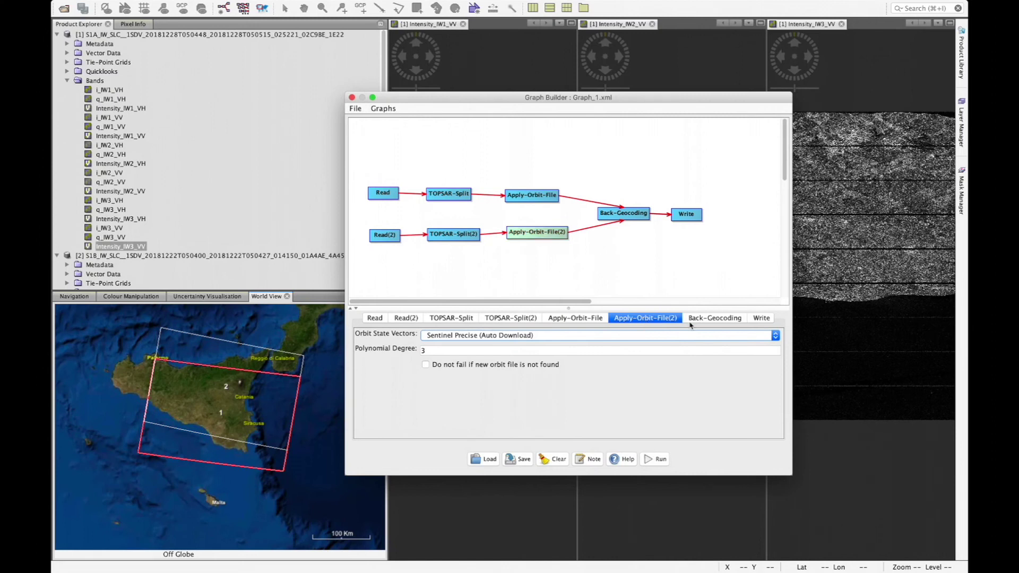
pyautogui.click(717, 319)
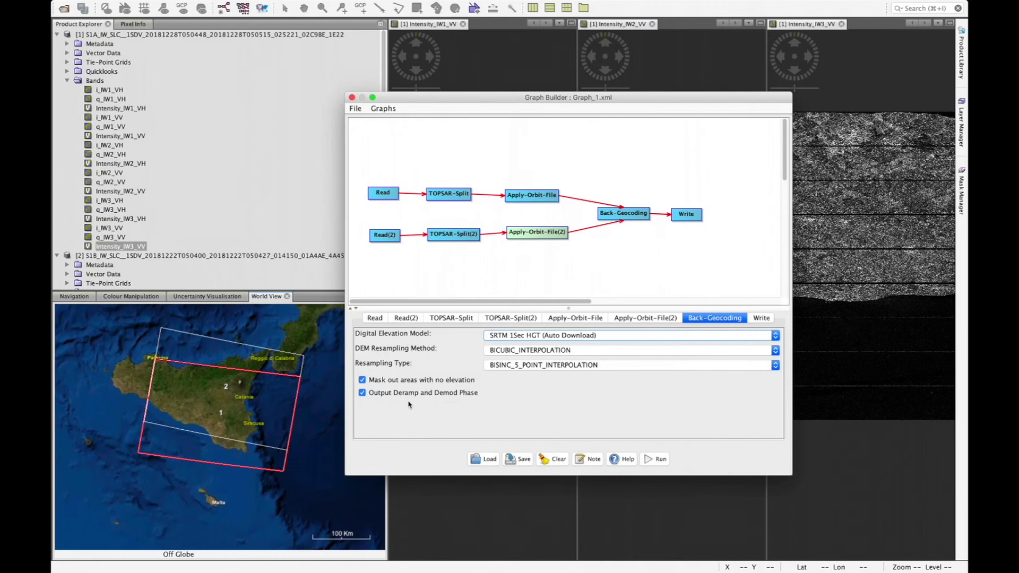
pyautogui.click(763, 319)
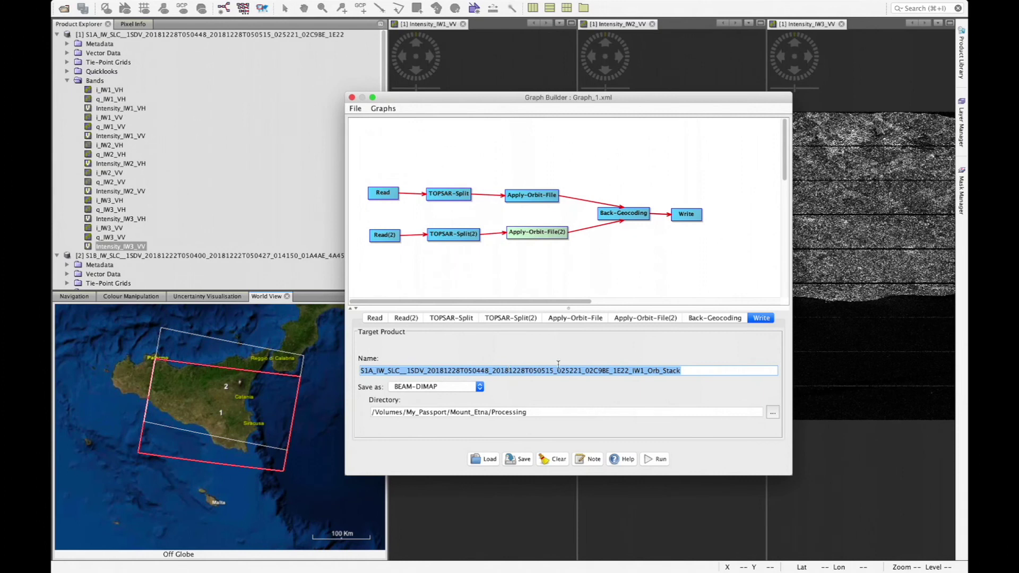
pyautogui.click(639, 370)
pyautogui.moveTo(647, 370); pyautogui.dragTo(681, 370)
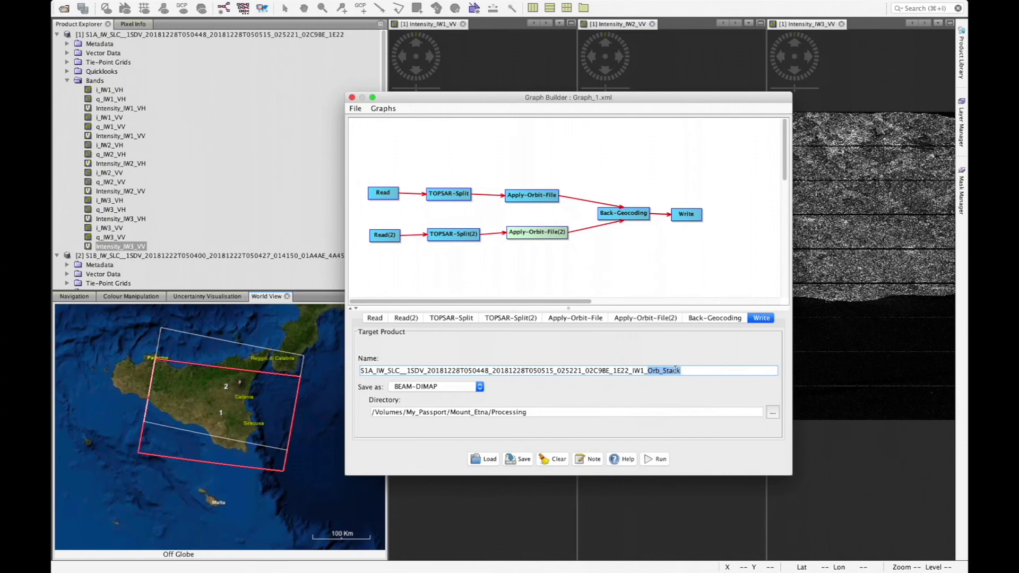
pyautogui.moveTo(360, 370); pyautogui.dragTo(491, 371)
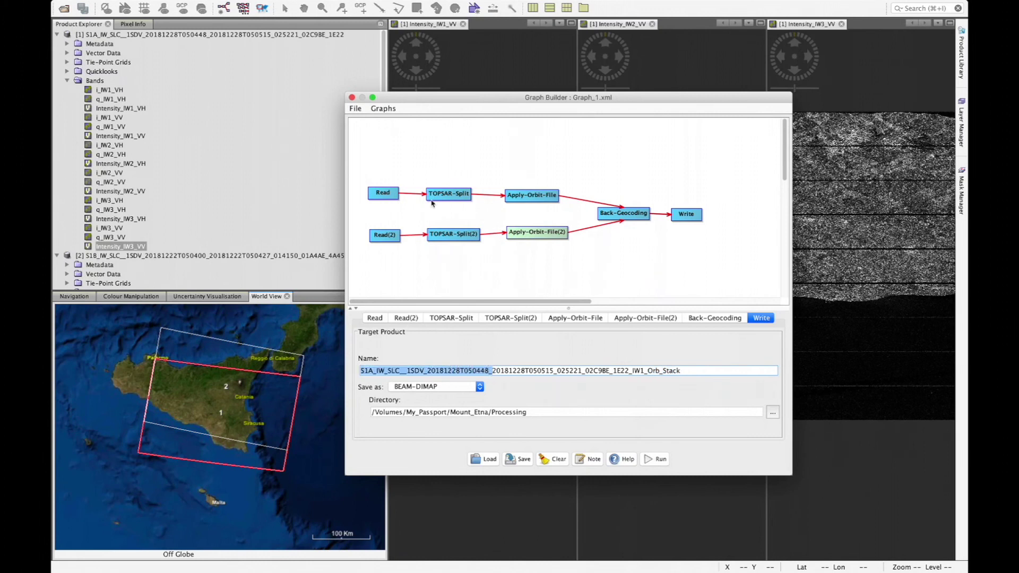
pyautogui.click(363, 370)
pyautogui.moveTo(362, 370); pyautogui.dragTo(551, 371)
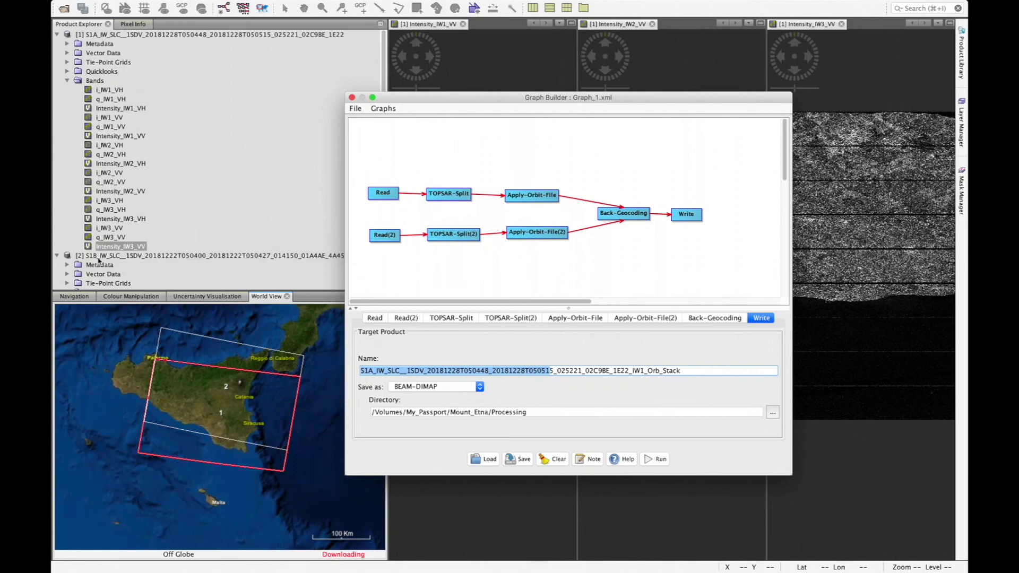
pyautogui.click(633, 370)
pyautogui.moveTo(633, 371); pyautogui.dragTo(642, 371)
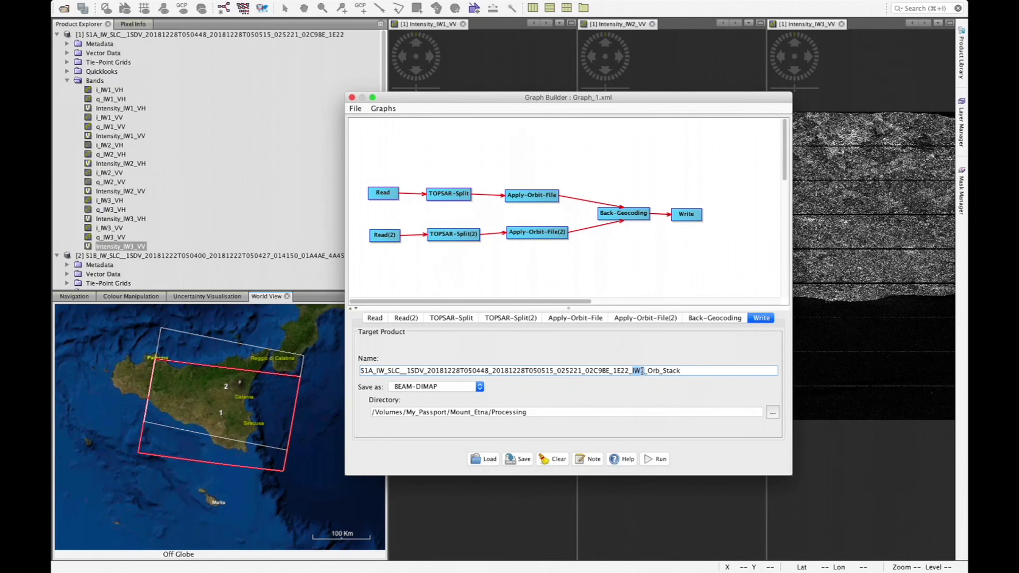
pyautogui.moveTo(643, 371); pyautogui.dragTo(644, 371)
pyautogui.moveTo(374, 413); pyautogui.dragTo(534, 414)
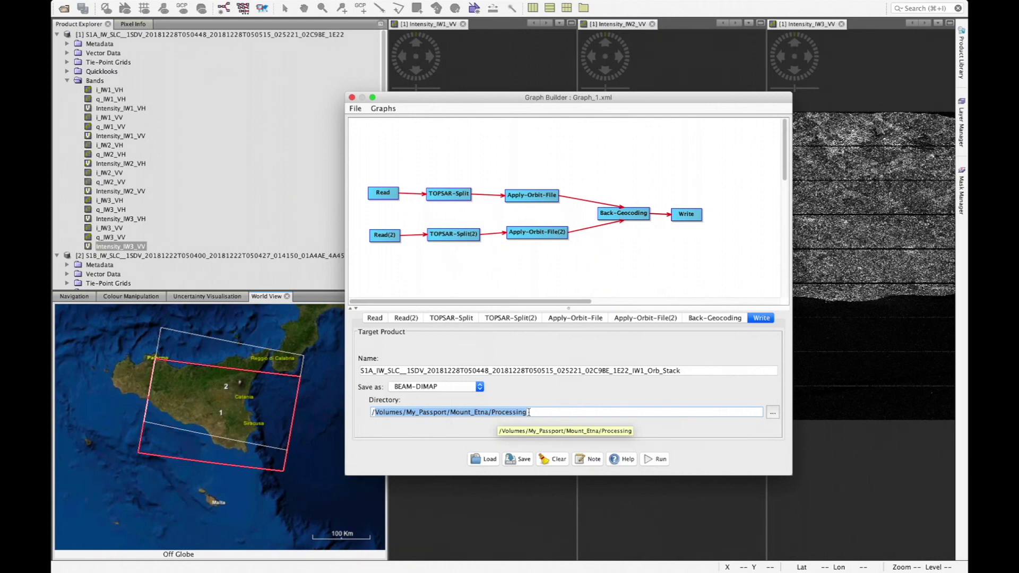
pyautogui.click(533, 412)
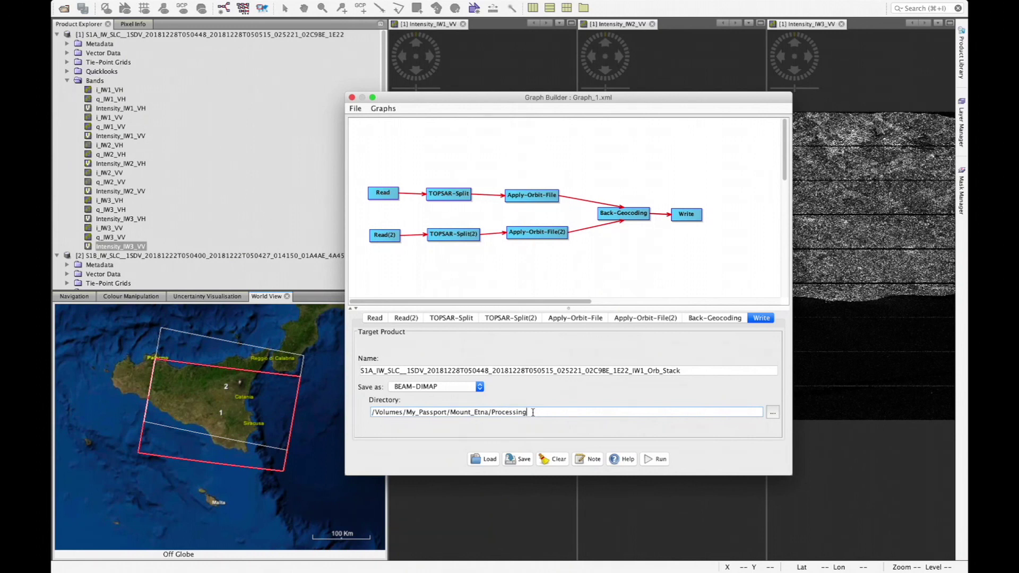
pyautogui.click(355, 109)
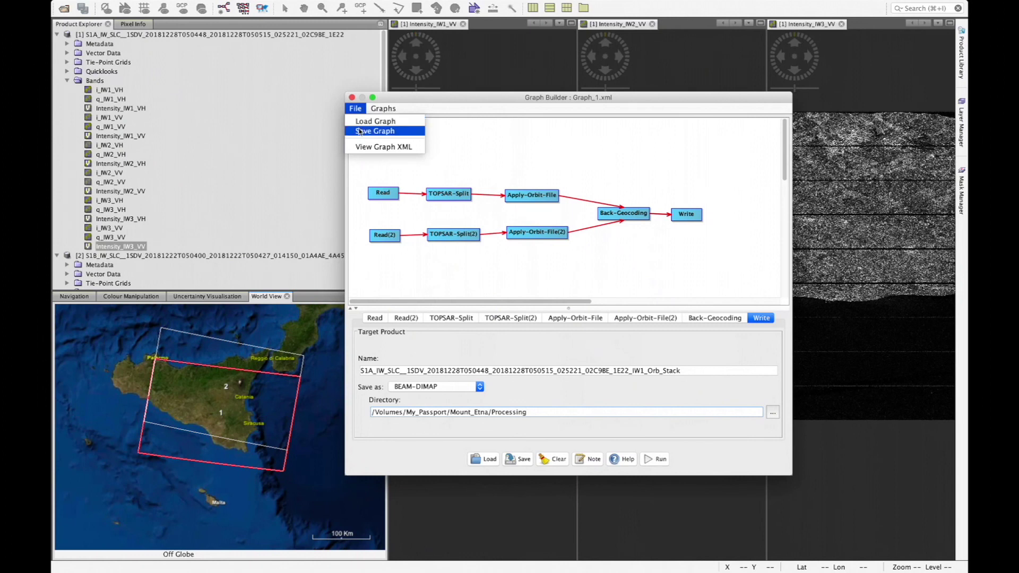
# - Save the graph, overwriting Graph_1.xml, and run it
pyautogui.click(359, 132)
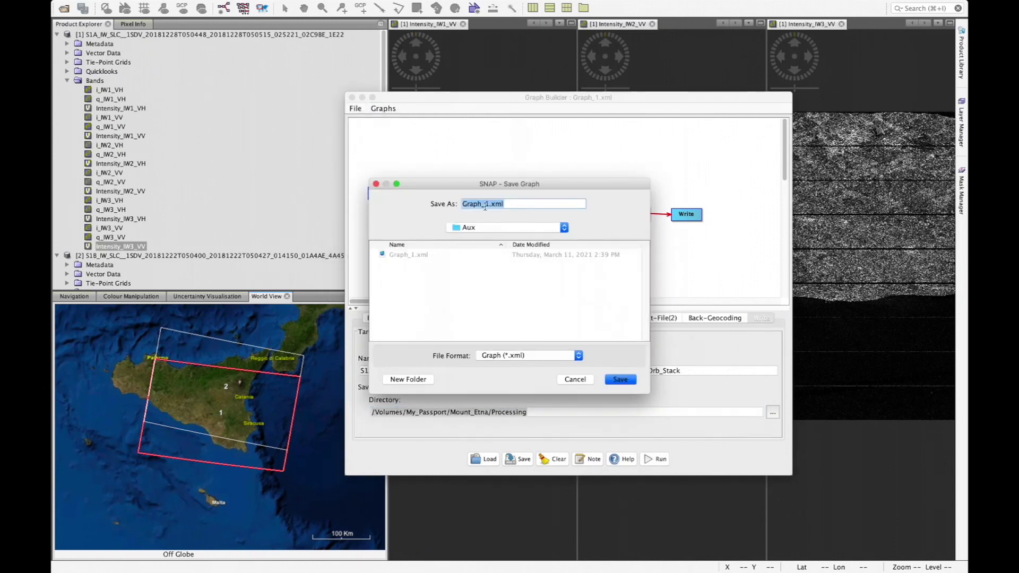
pyautogui.click(626, 381)
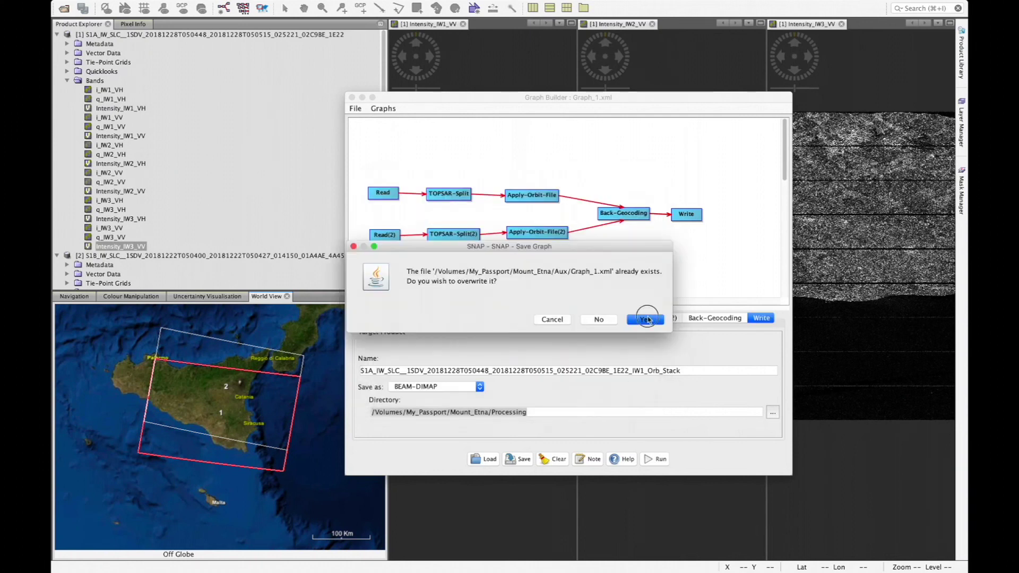
pyautogui.click(649, 319)
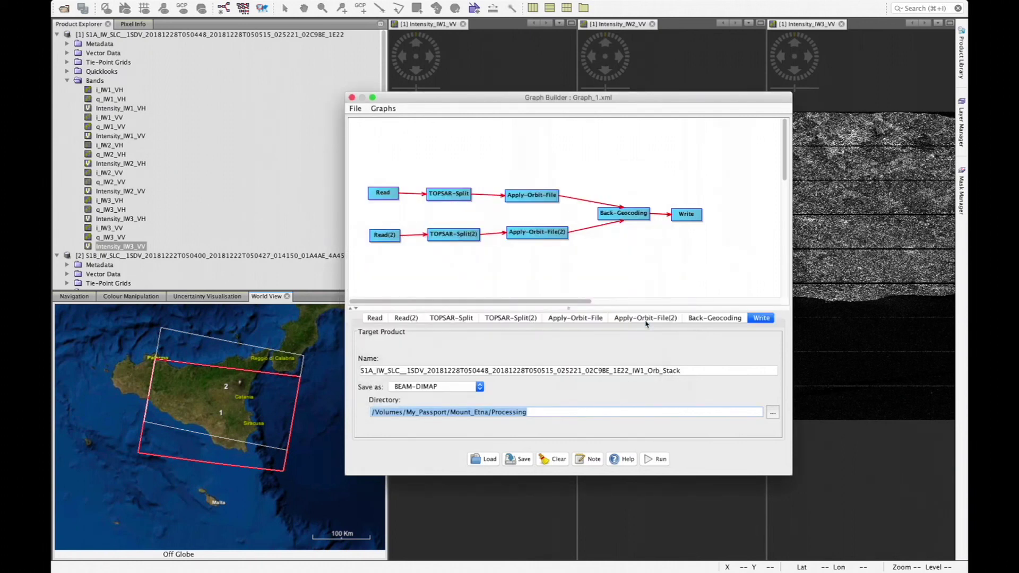
pyautogui.click(659, 460)
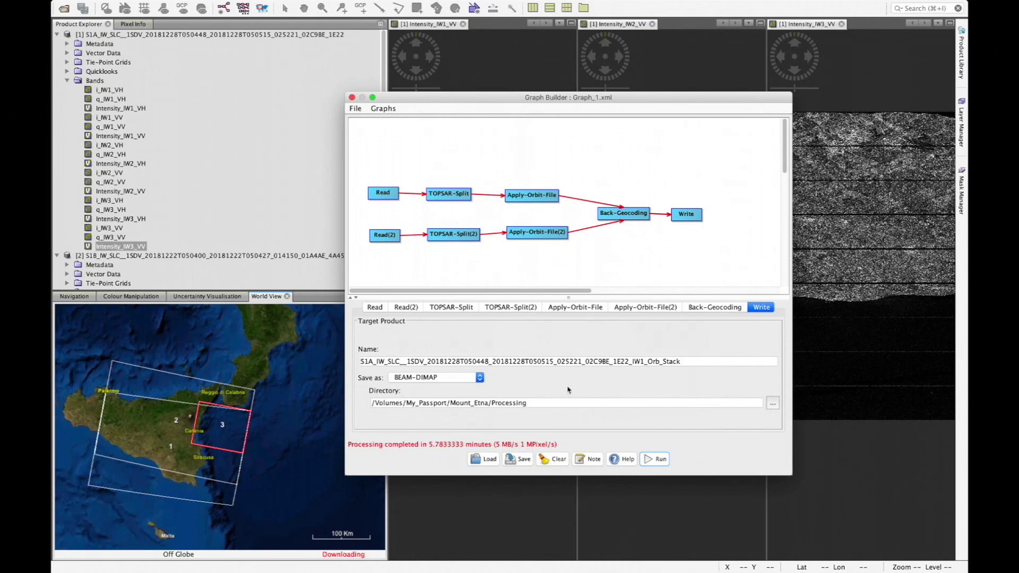
# - Close the Graph Builder window once processing has completed
pyautogui.click(352, 97)
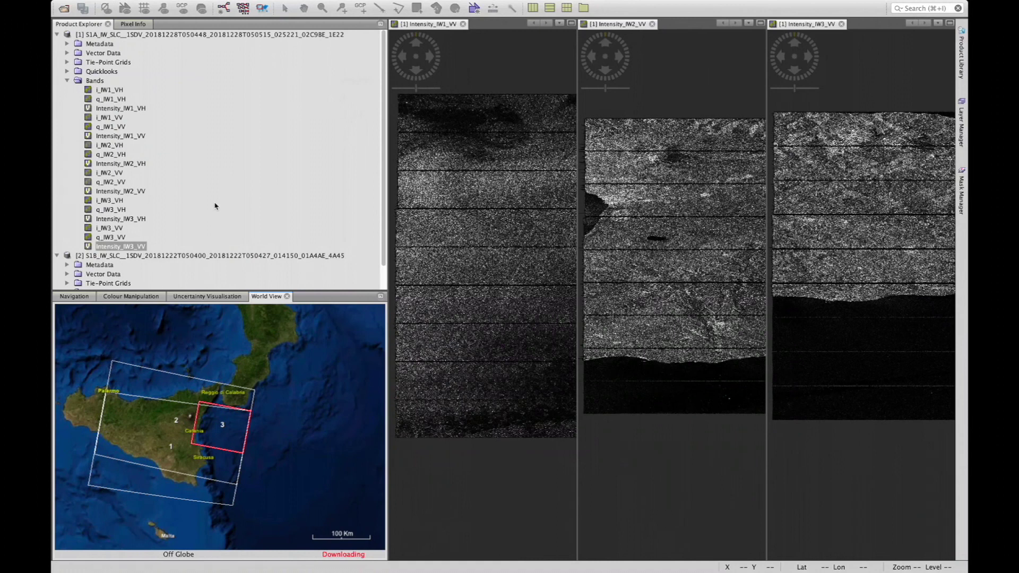
# - Expand the Bands folder of product [3] IW1_Orb_Stack in Product Explorer
pyautogui.scroll(-3, 215, 206)
pyautogui.click(57, 277)
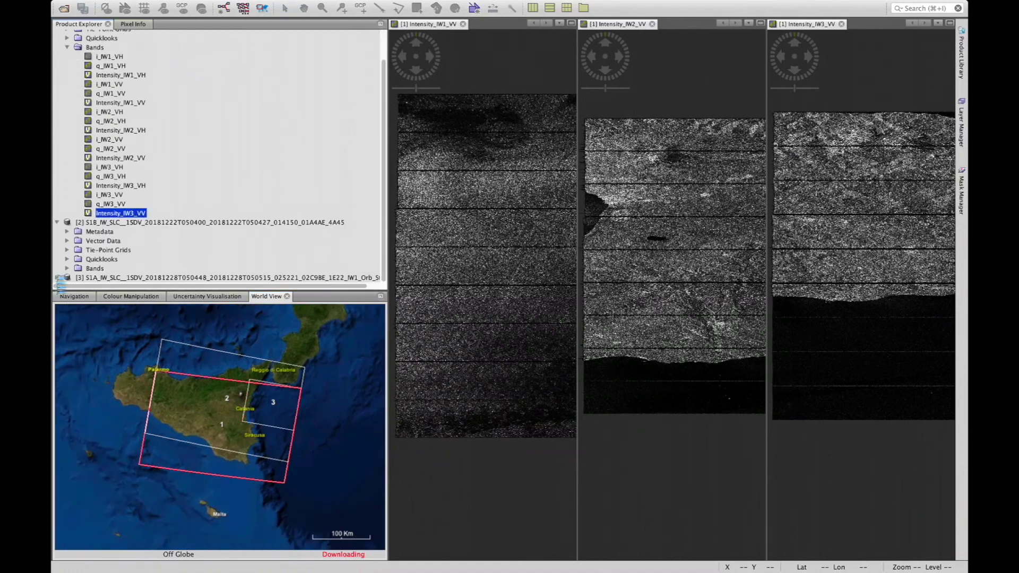
pyautogui.hscroll(-2, 86, 265)
pyautogui.scroll(-3, 94, 274)
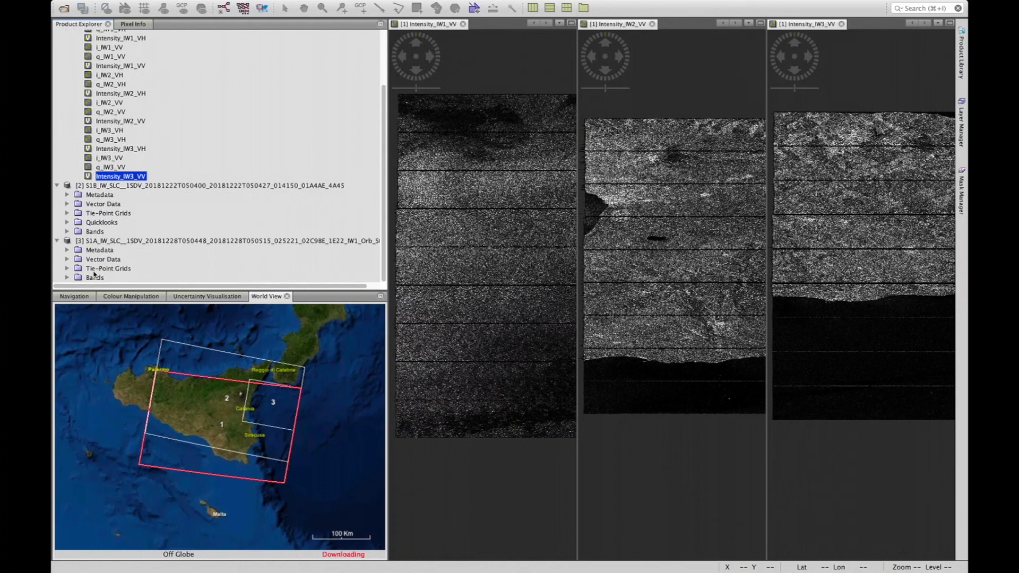
pyautogui.click(67, 277)
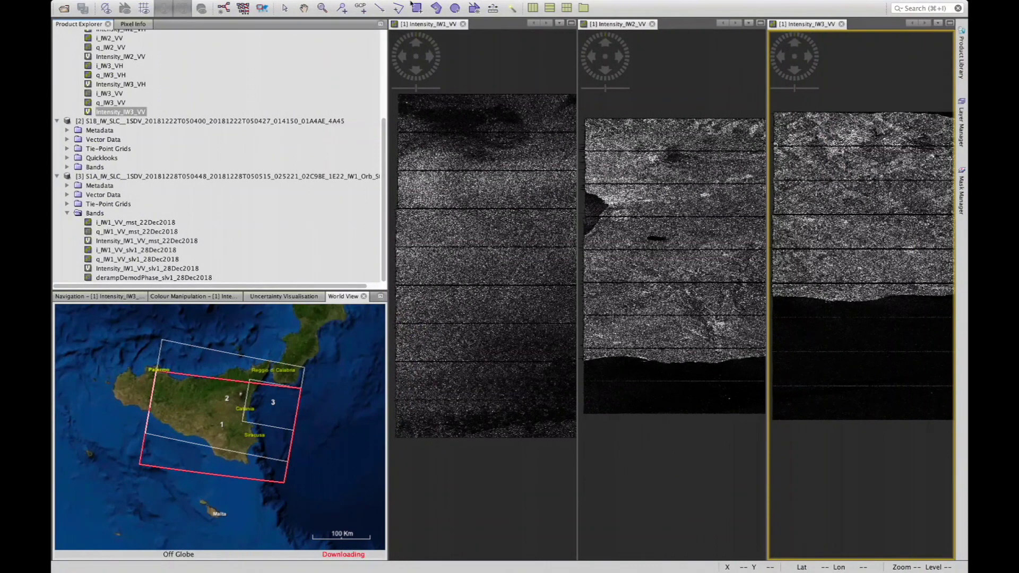
# - Open a new Graph Builder from Tools and load the saved Graph_1.xml
pyautogui.click(372, 6)
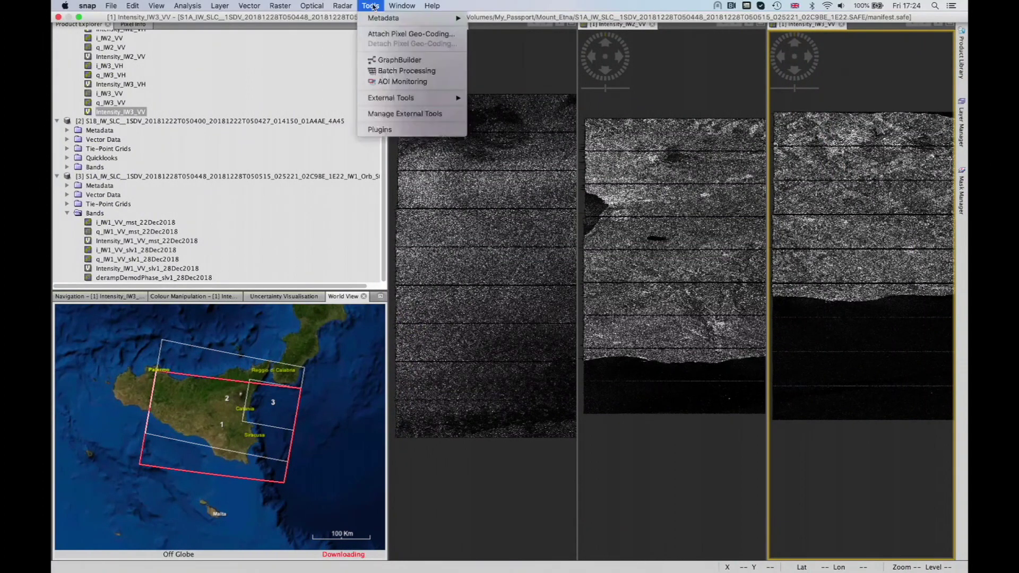
pyautogui.click(394, 60)
pyautogui.click(353, 111)
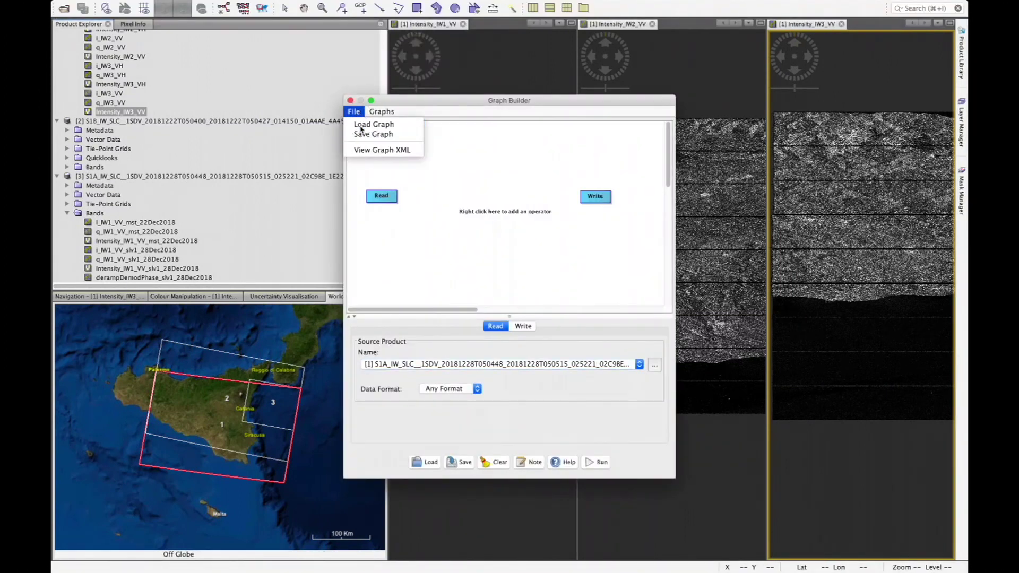
pyautogui.click(360, 127)
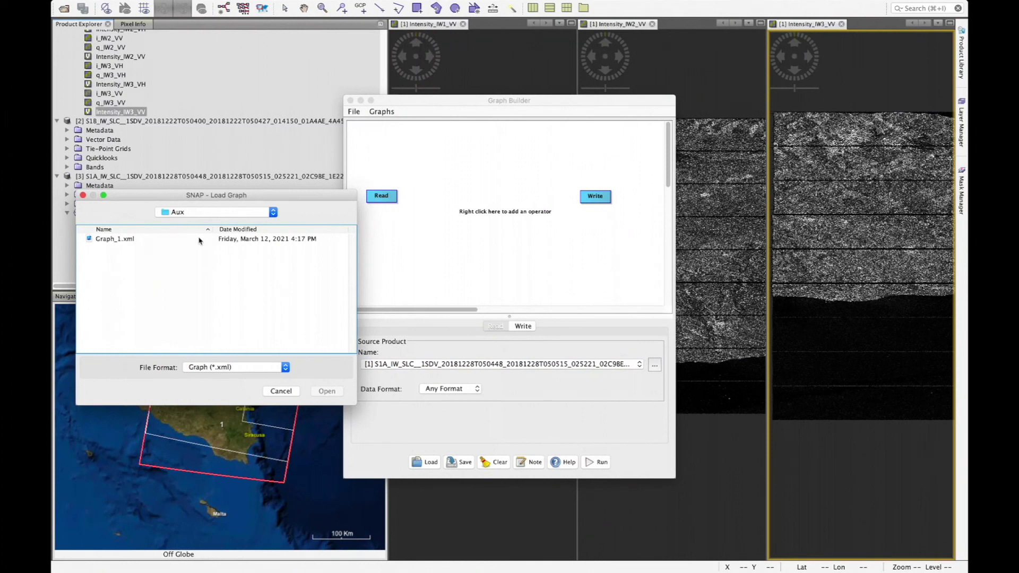
pyautogui.click(161, 240)
pyautogui.click(339, 393)
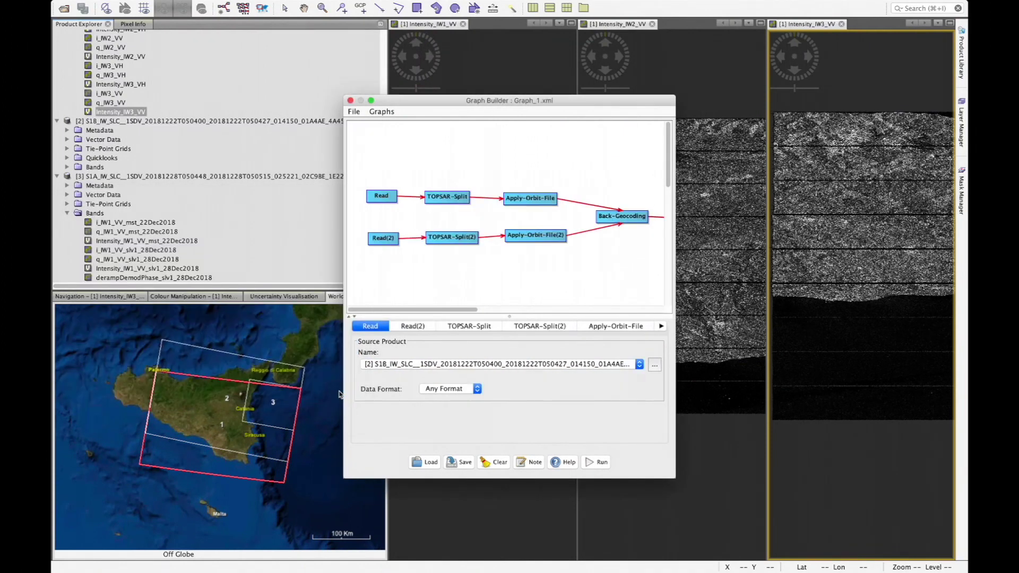
# - Set the first TOPSAR-Split's subswath to IW2
pyautogui.click(409, 327)
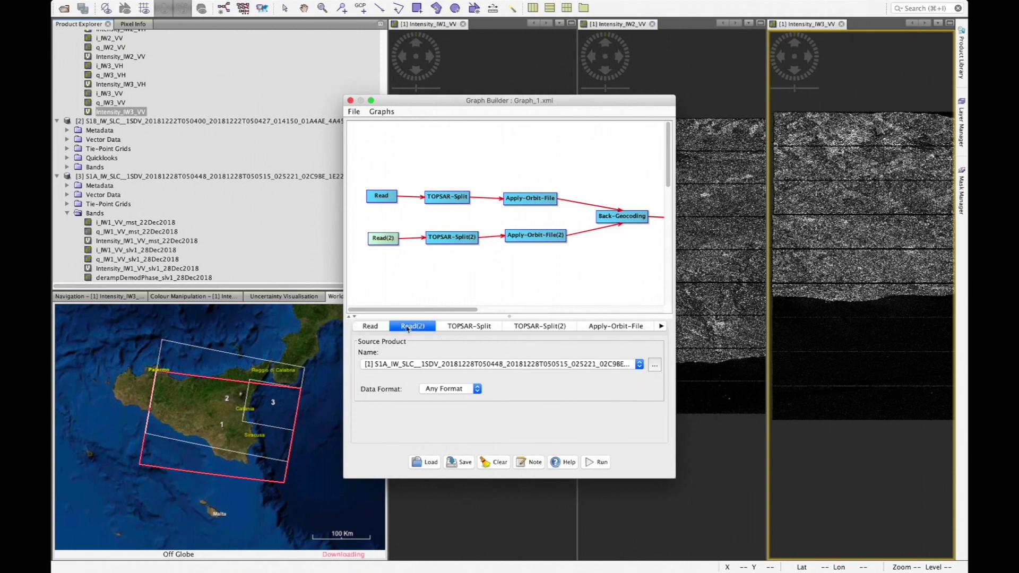
pyautogui.click(475, 329)
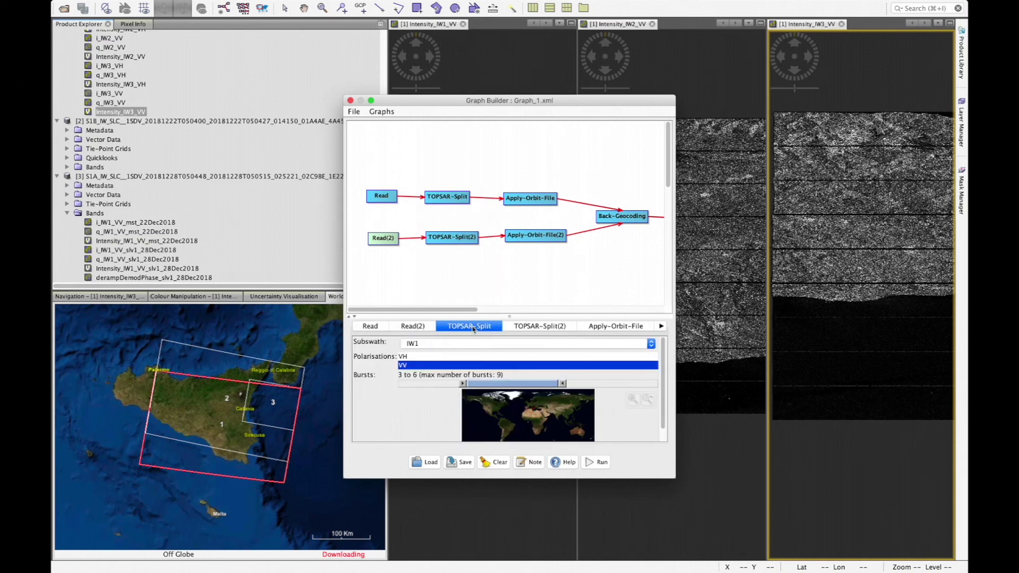
pyautogui.click(444, 345)
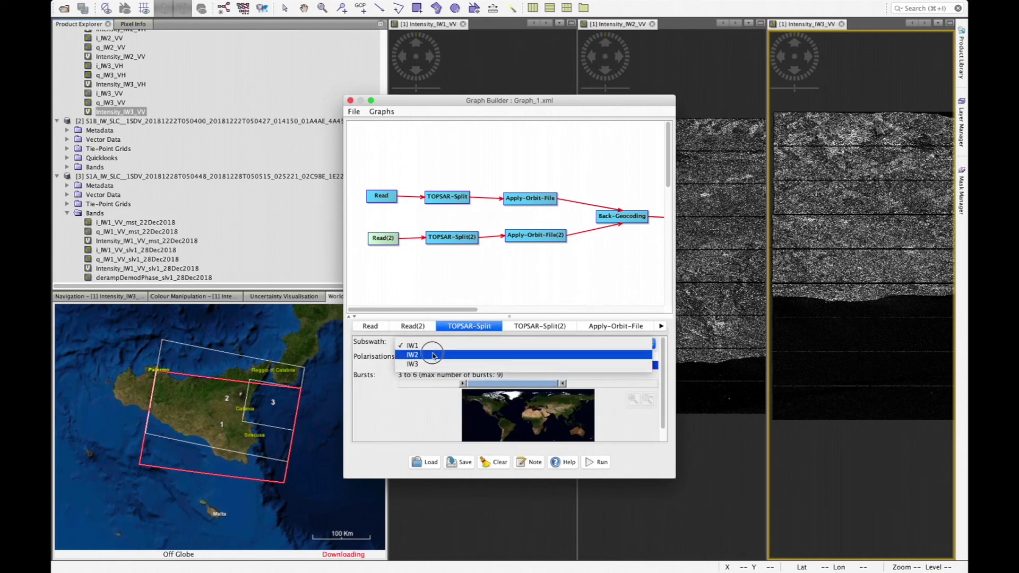
pyautogui.click(433, 355)
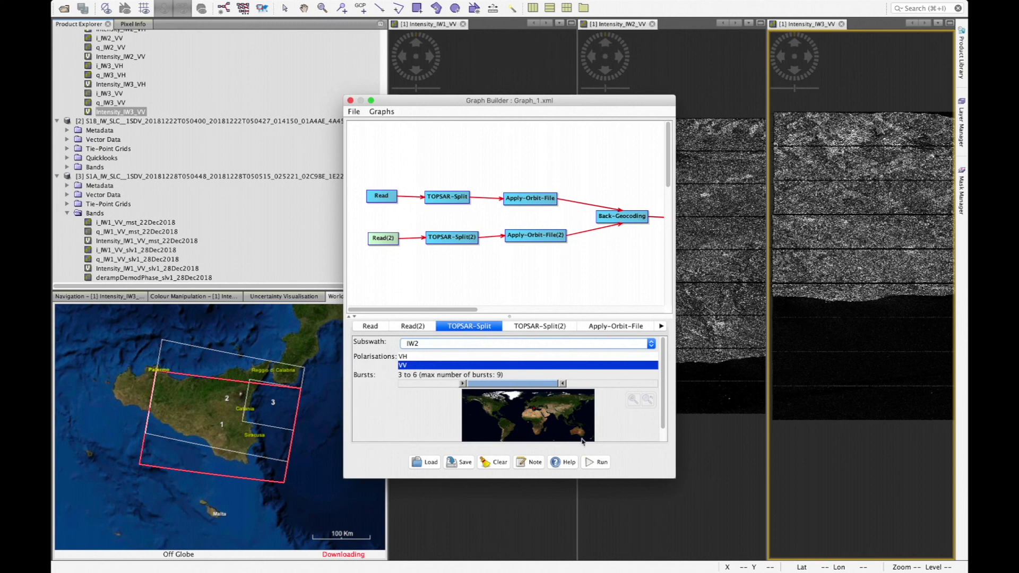
pyautogui.click(648, 401)
pyautogui.scroll(3, 542, 424)
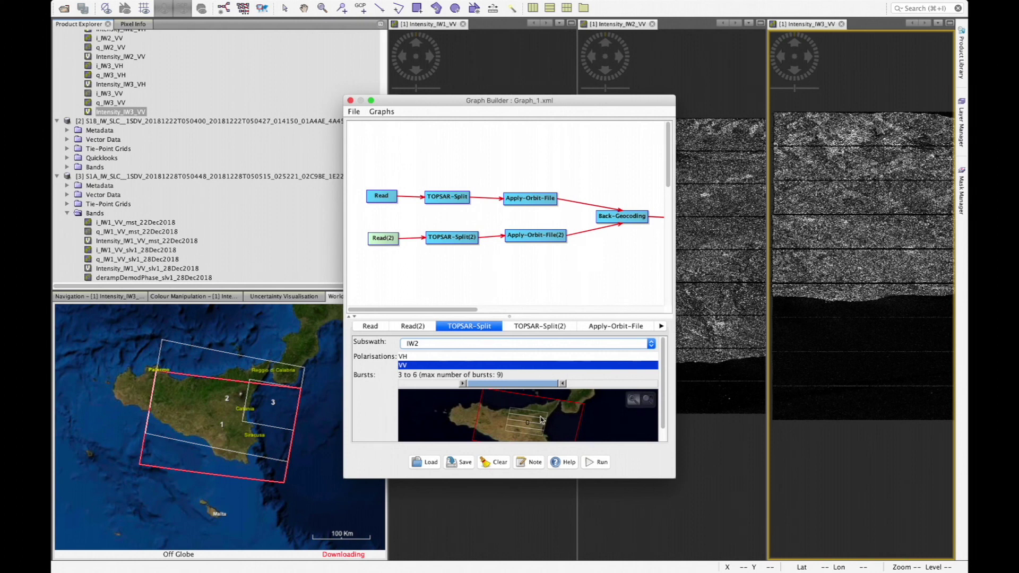
# - Set the second TOPSAR-Split's subswath to IW2, keeping VV and bursts 1 to 4
pyautogui.click(545, 328)
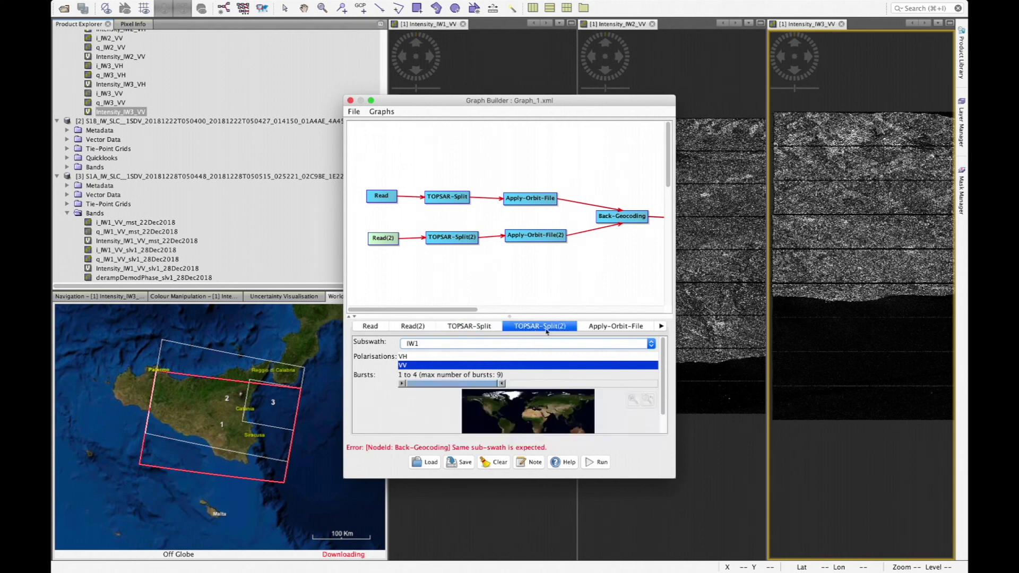
pyautogui.click(465, 344)
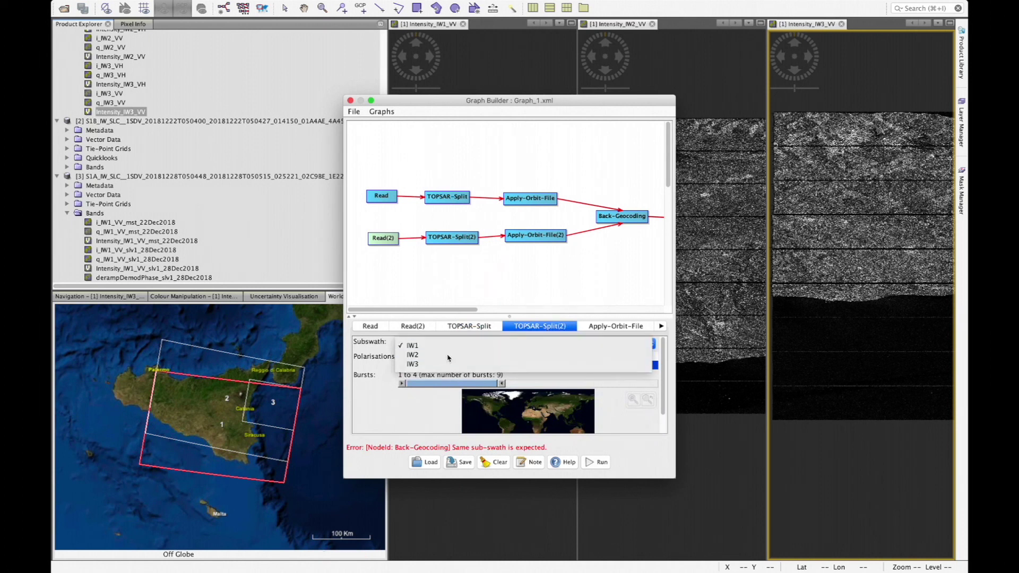
pyautogui.click(450, 355)
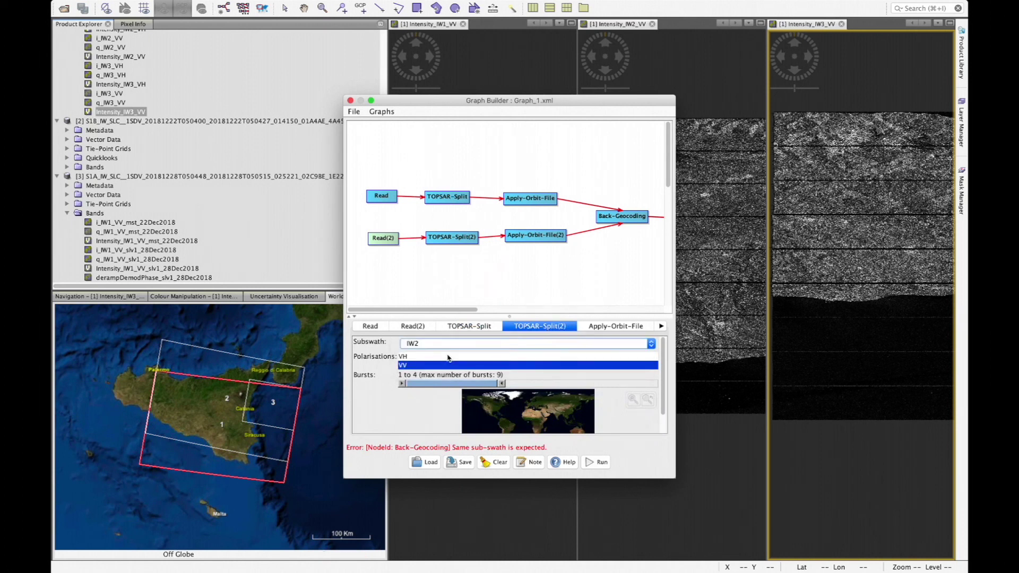
pyautogui.click(616, 327)
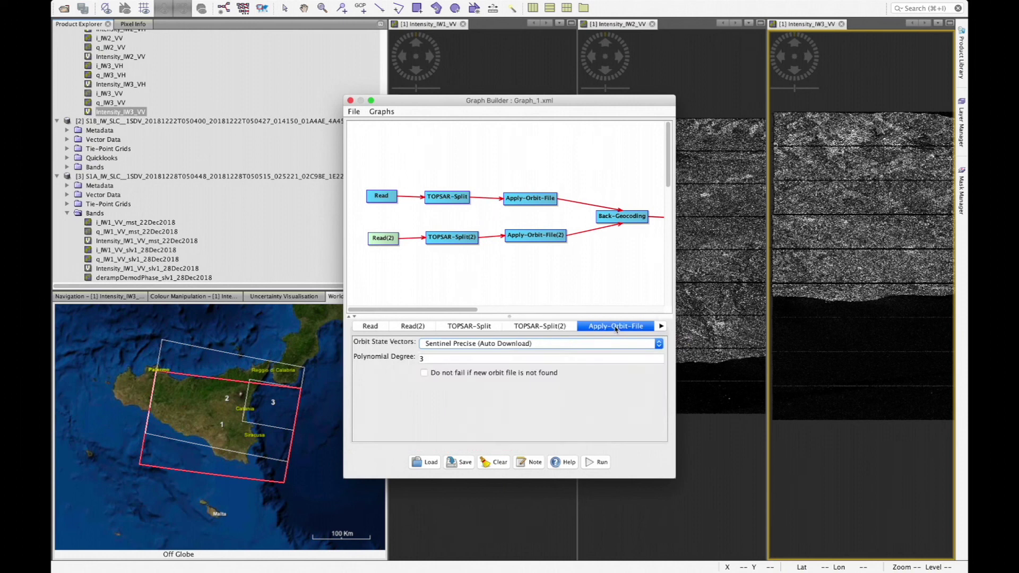
pyautogui.click(554, 327)
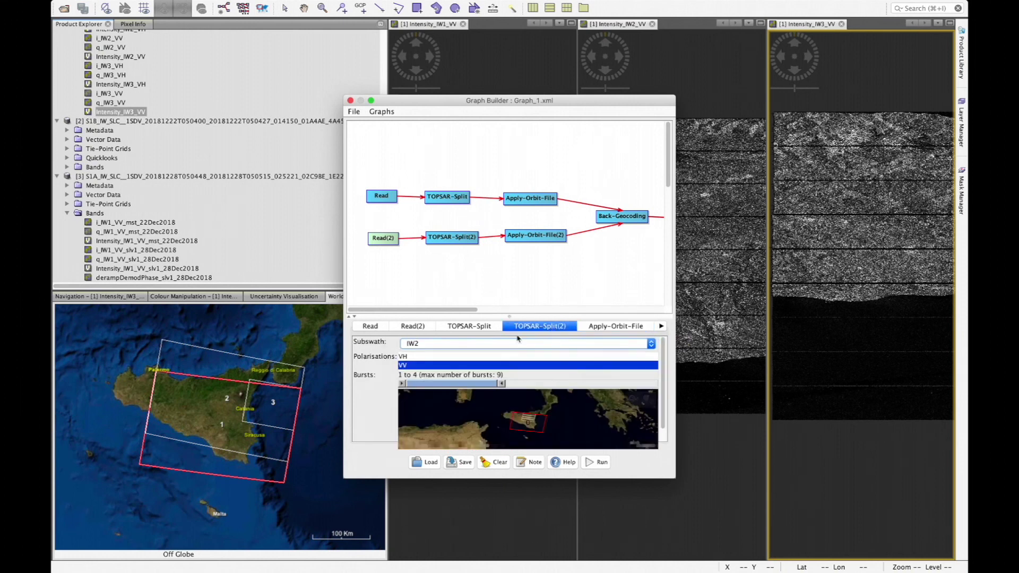
pyautogui.scroll(3, 529, 425)
pyautogui.scroll(3, 529, 425)
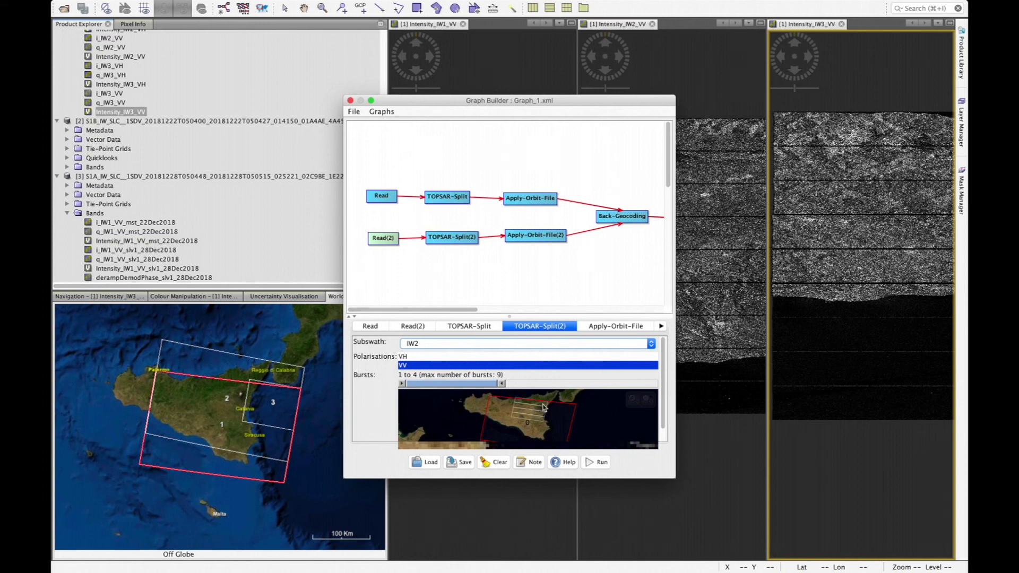
# - Review both Apply-Orbit-File operators and the Write target settings
pyautogui.click(662, 327)
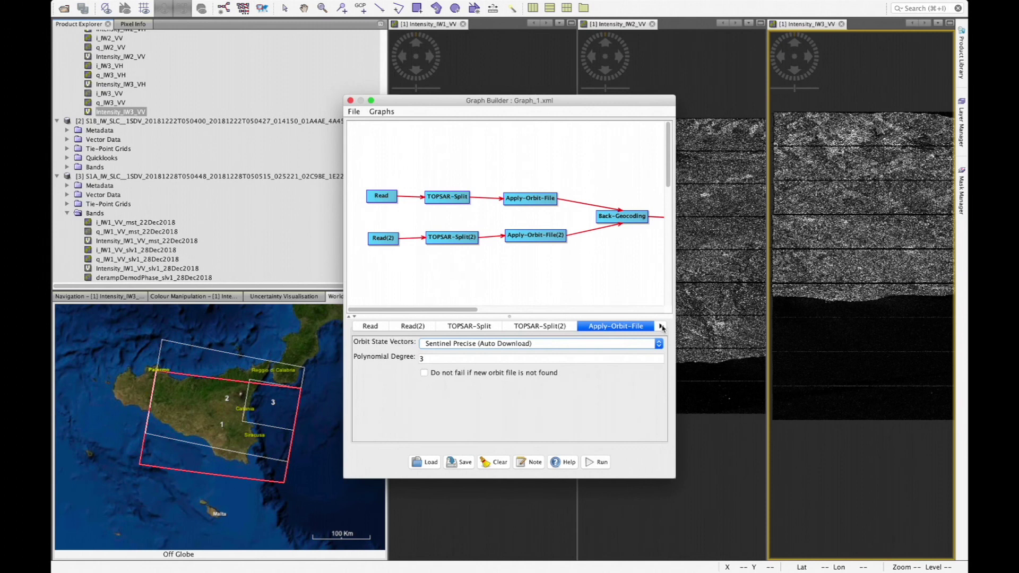
pyautogui.click(662, 327)
pyautogui.click(645, 327)
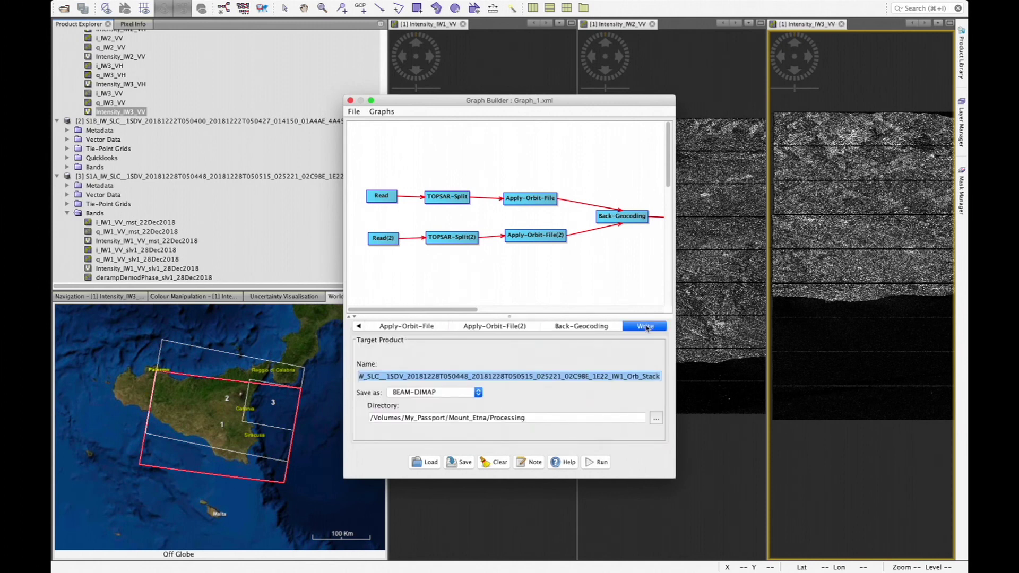
# - Rename the output so it ends in IW2_Orb_Stack and run the IW2 graph
pyautogui.click(628, 377)
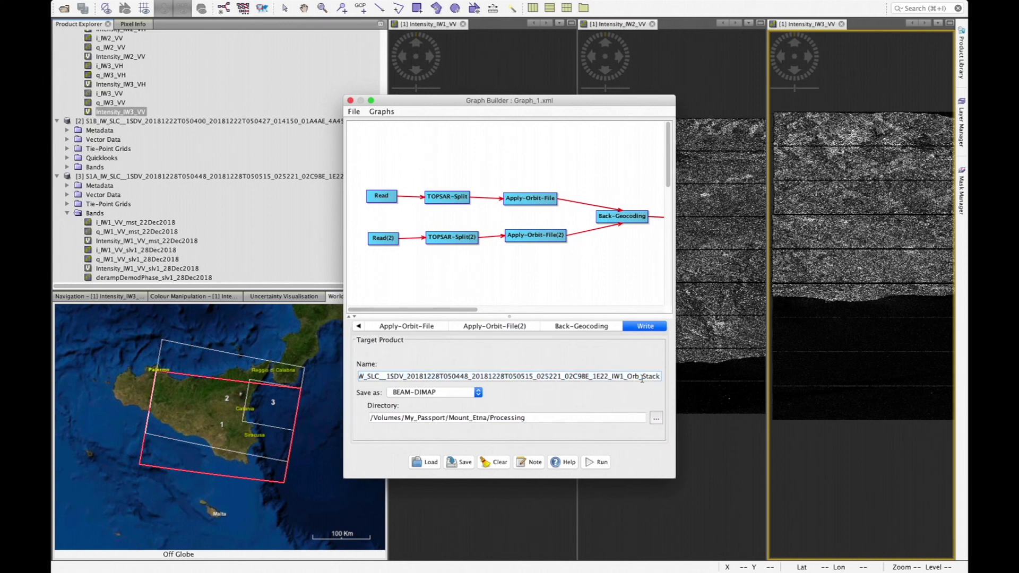
pyautogui.press('BackSpace')
pyautogui.write('2')
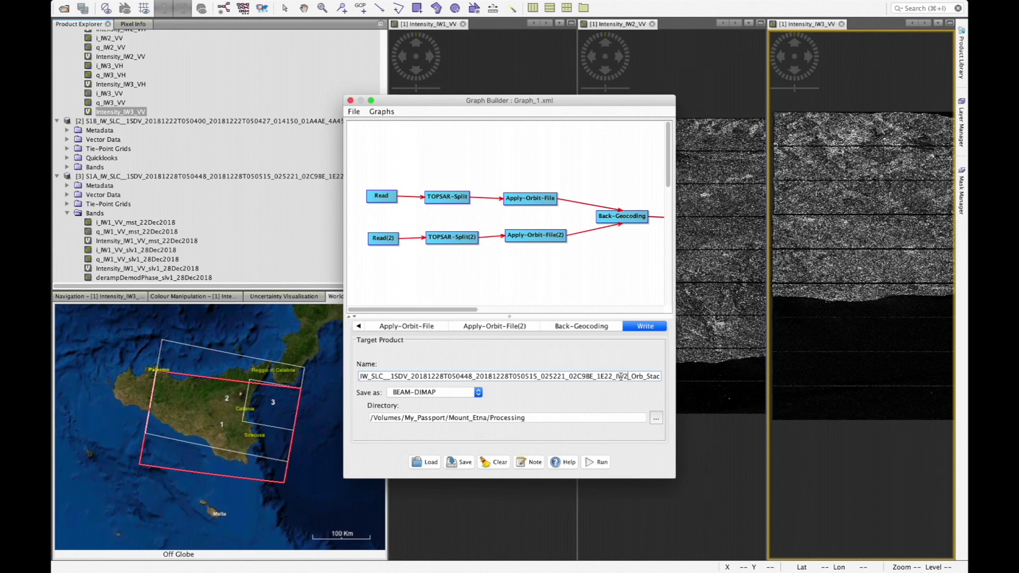
pyautogui.click(596, 464)
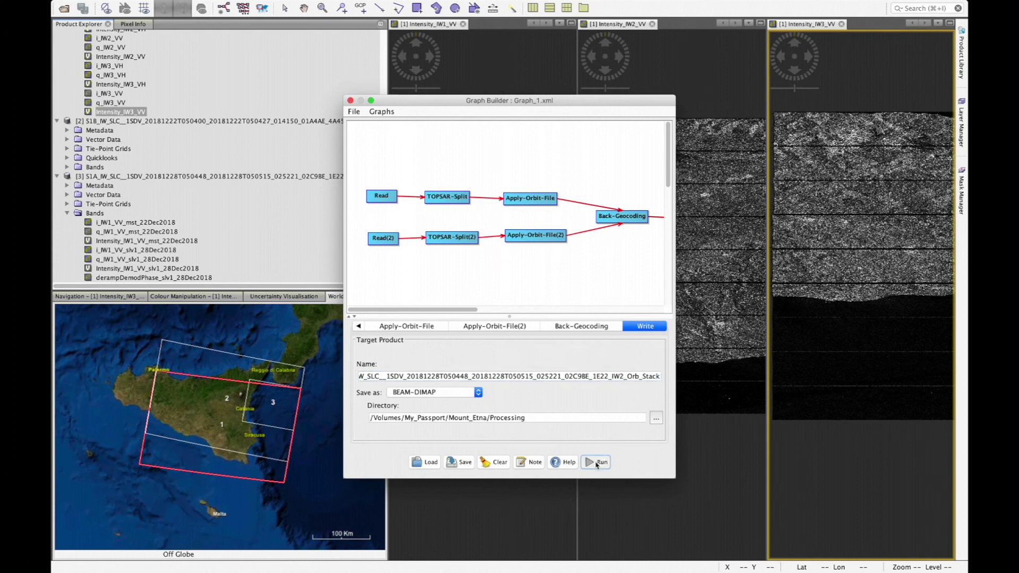
pyautogui.click(597, 463)
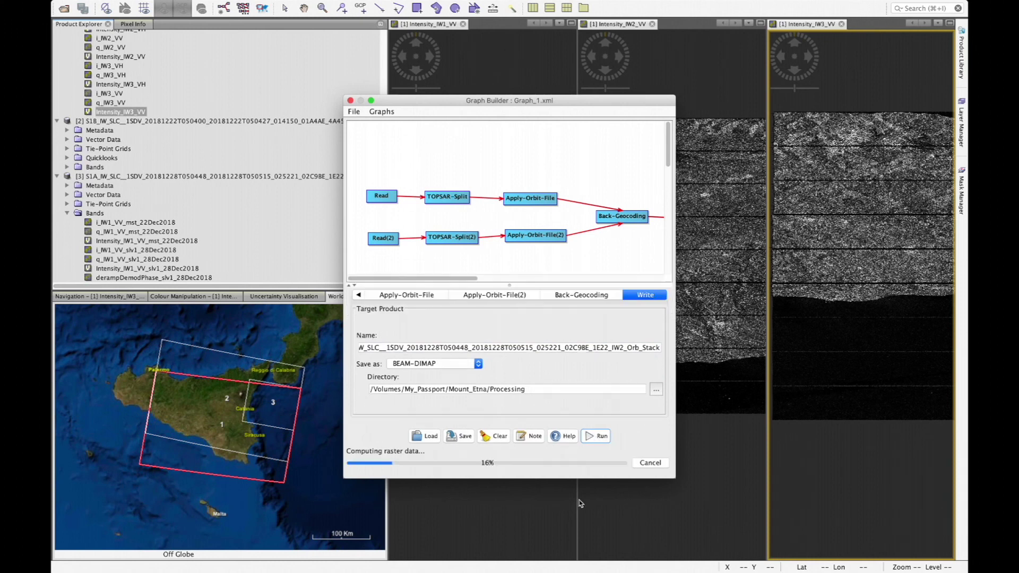